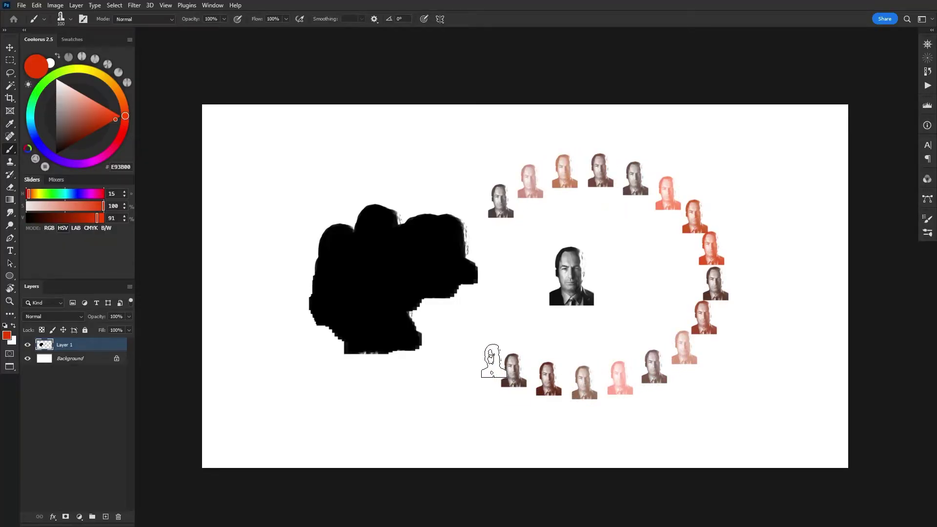
Step: Paint a thick purple textured zigzag stroke across the canvas with the stamp brush
mouse_move(504, 245)
mouse_down()
mouse_move(556, 210)
mouse_move(620, 212)
mouse_move(652, 235)
mouse_move(660, 272)
mouse_move(637, 313)
mouse_move(598, 331)
mouse_move(545, 328)
mouse_move(525, 308)
mouse_move(537, 259)
mouse_move(569, 235)
mouse_move(592, 235)
mouse_move(612, 254)
mouse_move(609, 276)
mouse_move(591, 286)
mouse_move(569, 272)
mouse_move(571, 259)
mouse_move(591, 248)
mouse_move(607, 254)
mouse_move(600, 273)
mouse_move(567, 278)
mouse_move(545, 248)
mouse_move(603, 220)
mouse_move(643, 246)
mouse_move(627, 295)
mouse_move(554, 295)
mouse_move(538, 243)
mouse_move(588, 190)
mouse_move(679, 220)
mouse_move(691, 297)
mouse_move(624, 353)
mouse_move(531, 319)
mouse_move(497, 229)
mouse_move(577, 159)
mouse_move(682, 207)
mouse_move(685, 290)
mouse_move(581, 354)
mouse_move(468, 303)
mouse_move(494, 170)
mouse_move(644, 160)
mouse_move(714, 245)
mouse_move(674, 344)
mouse_move(548, 377)
mouse_move(463, 318)
mouse_move(474, 187)
mouse_move(581, 138)
mouse_move(728, 230)
mouse_move(727, 361)
mouse_move(585, 398)
mouse_move(468, 343)
mouse_move(572, 146)
mouse_move(748, 226)
mouse_move(737, 389)
mouse_move(537, 413)
mouse_move(486, 139)
mouse_move(679, 161)
mouse_move(790, 299)
mouse_move(711, 412)
mouse_up()
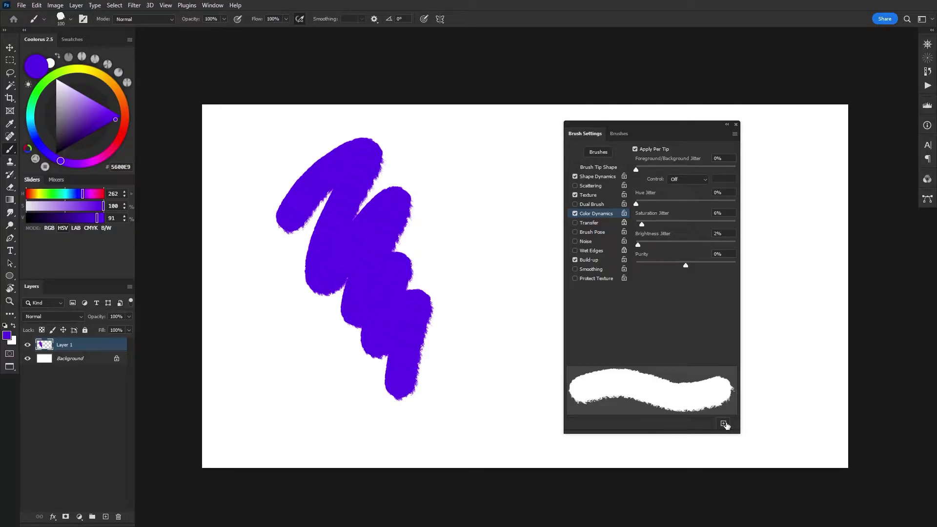
Step: Save the current textured purple brush as a new preset named Test 5
click(724, 424)
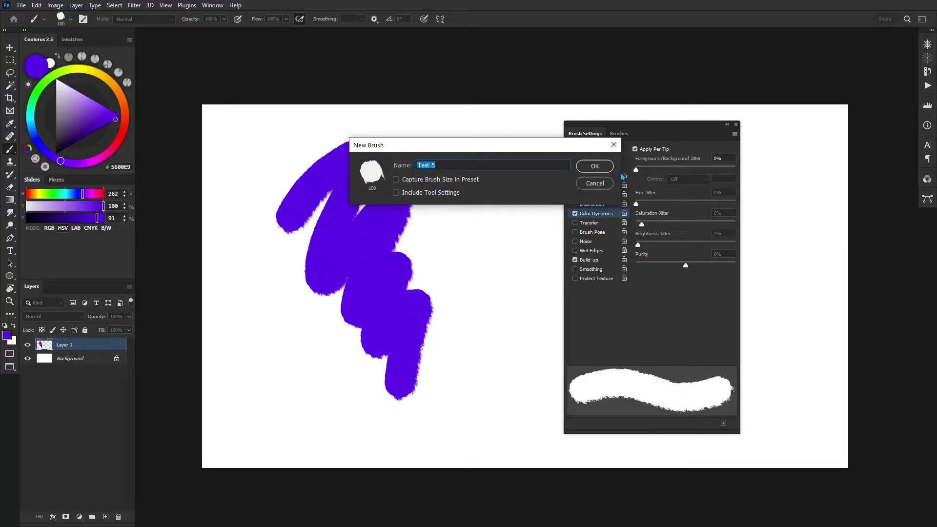
click(595, 166)
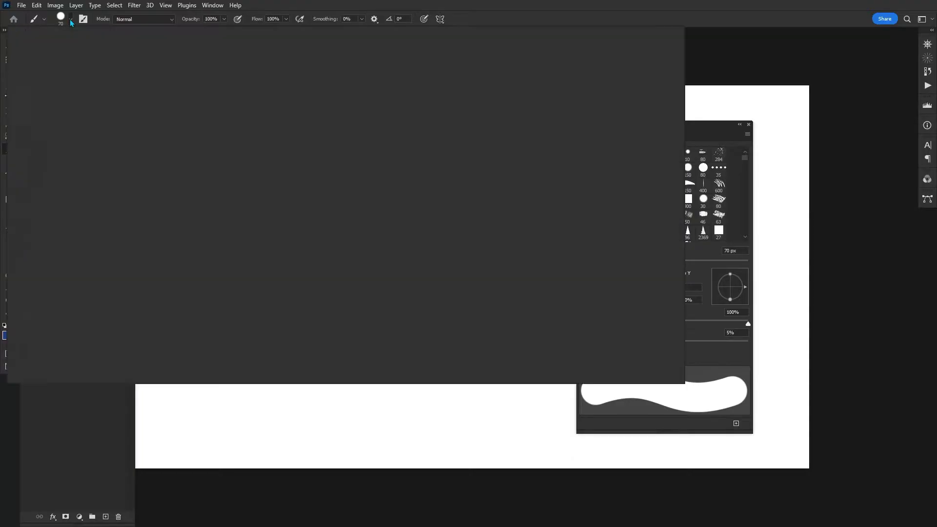
click(71, 26)
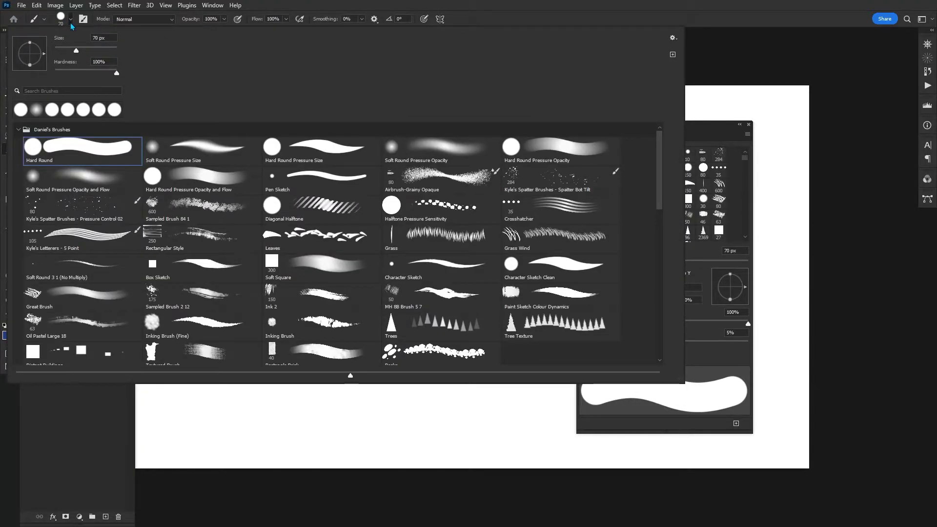
click(72, 29)
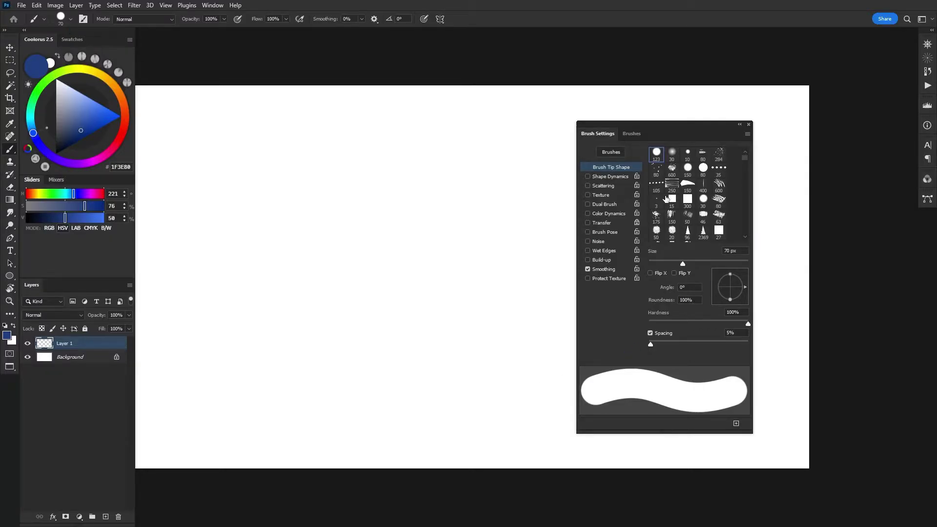
mouse_move(624, 131)
mouse_down()
mouse_move(609, 121)
mouse_move(581, 125)
mouse_up()
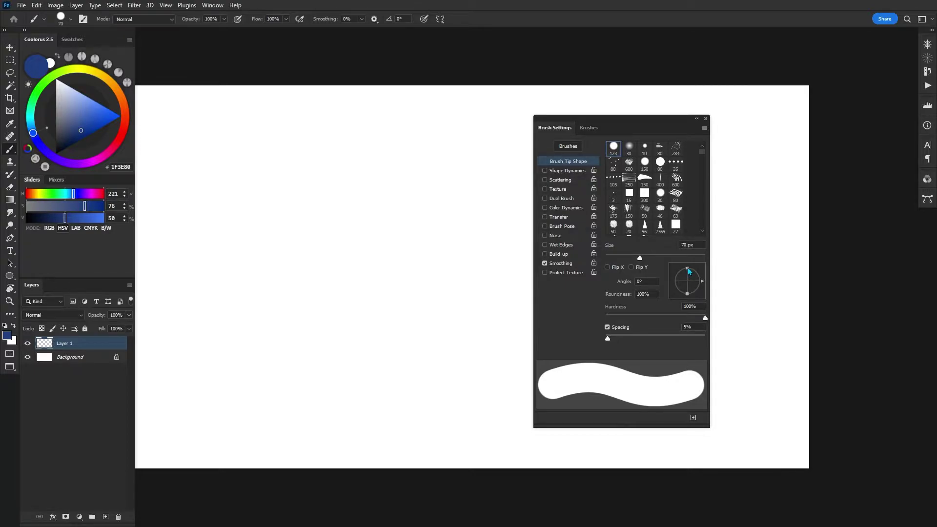
mouse_move(687, 268)
mouse_down()
mouse_move(688, 278)
mouse_move(687, 268)
mouse_up()
Step: Experiment with brush spacing and hardness, ending at full hardness with widely spaced dabs
drag(608, 338, 606, 338)
drag(705, 319, 659, 317)
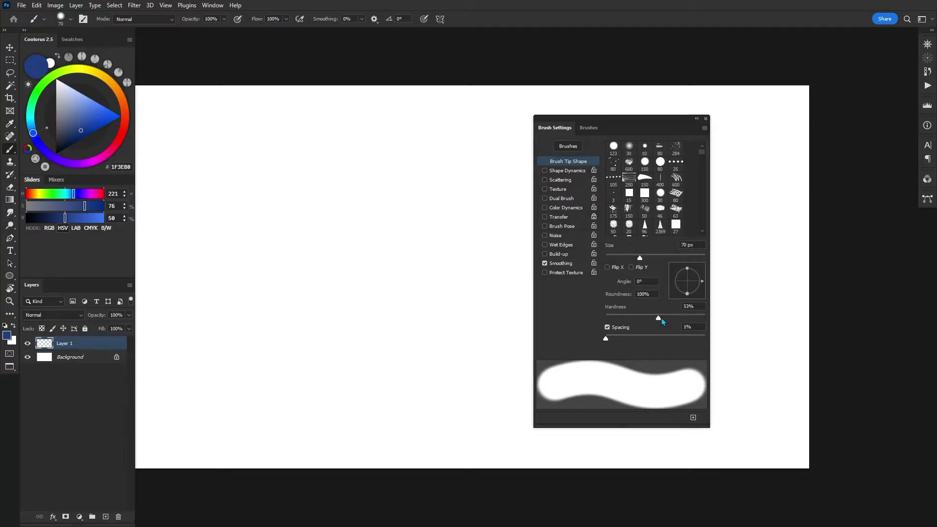
drag(692, 317, 716, 318)
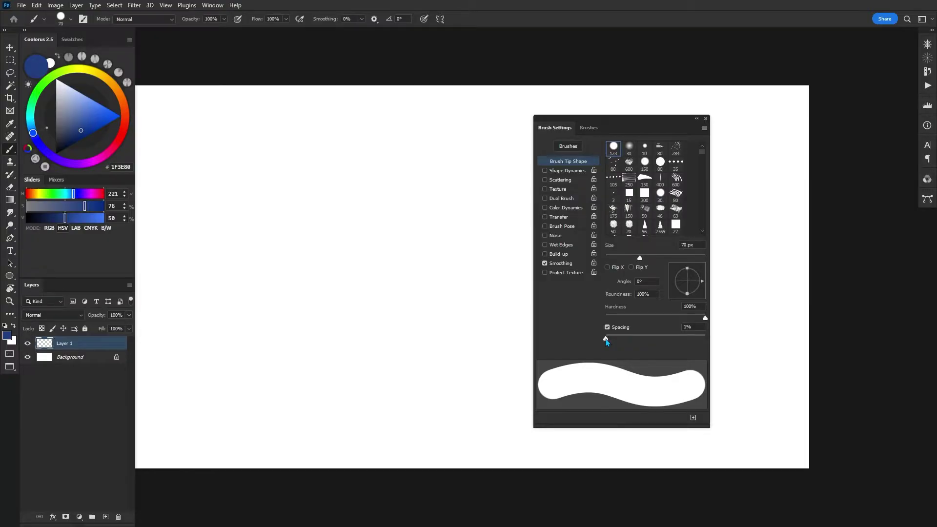
drag(606, 340, 668, 344)
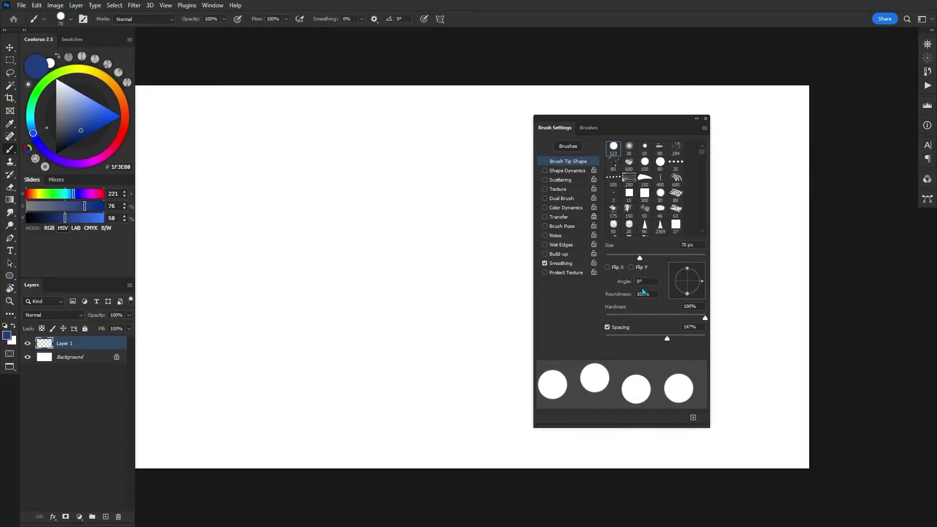
Step: Paint a loop of blue dots and a solid 4%-spaced stroke, clear them, and enable Shape Dynamics
mouse_move(383, 149)
mouse_down()
mouse_move(387, 187)
mouse_move(419, 261)
mouse_move(413, 332)
mouse_move(330, 358)
mouse_move(292, 270)
mouse_move(282, 159)
mouse_up()
drag(667, 343, 608, 339)
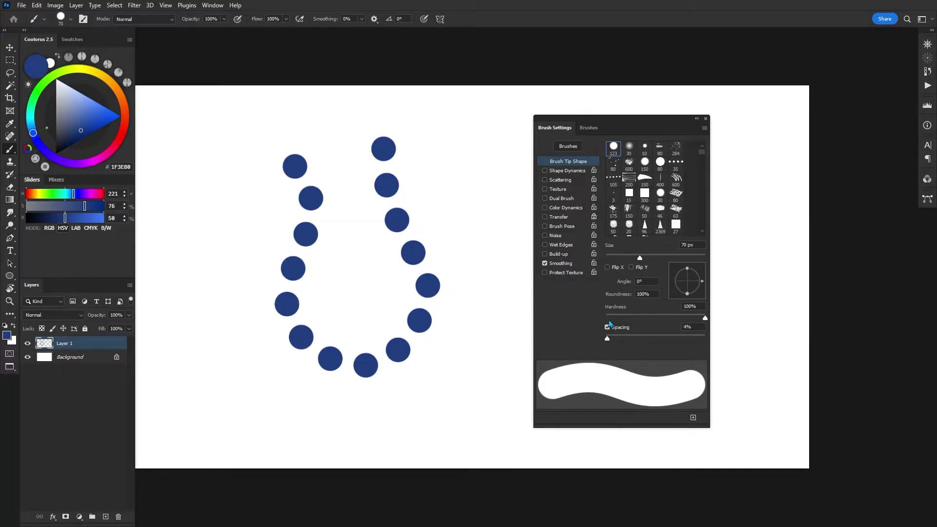
mouse_move(450, 135)
mouse_down()
mouse_move(477, 209)
mouse_move(473, 414)
mouse_move(224, 170)
mouse_move(305, 397)
mouse_move(425, 170)
mouse_up()
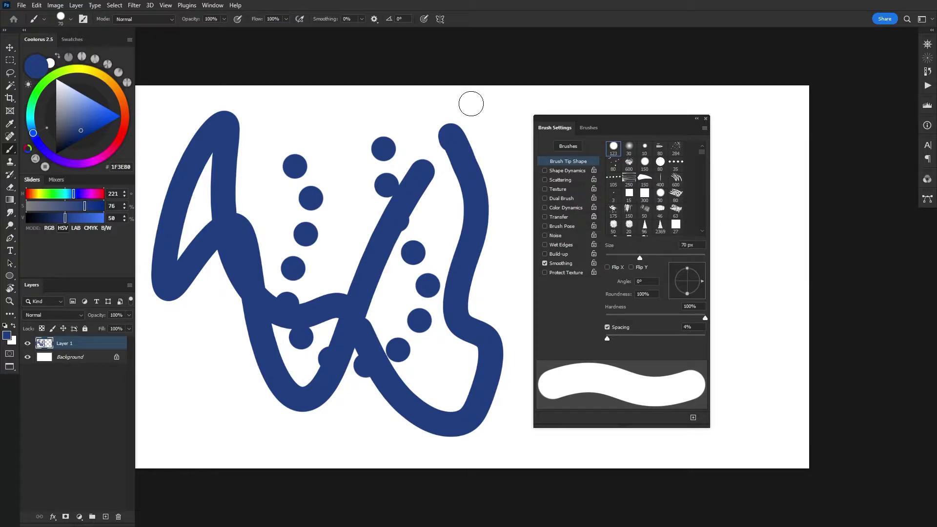
key(Delete)
click(570, 171)
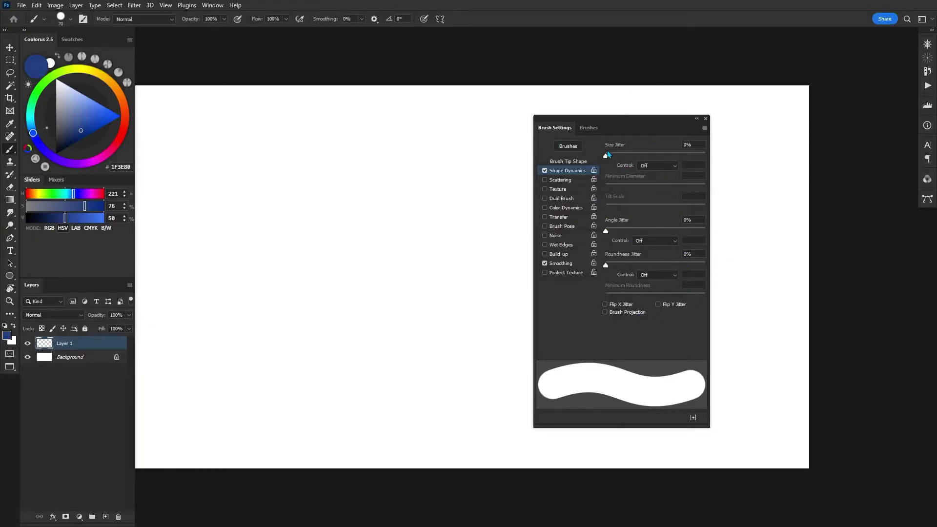
Step: Add 26% size jitter, 24% minimum diameter and angle jitter, checking dab spacing along the way
drag(608, 155, 671, 156)
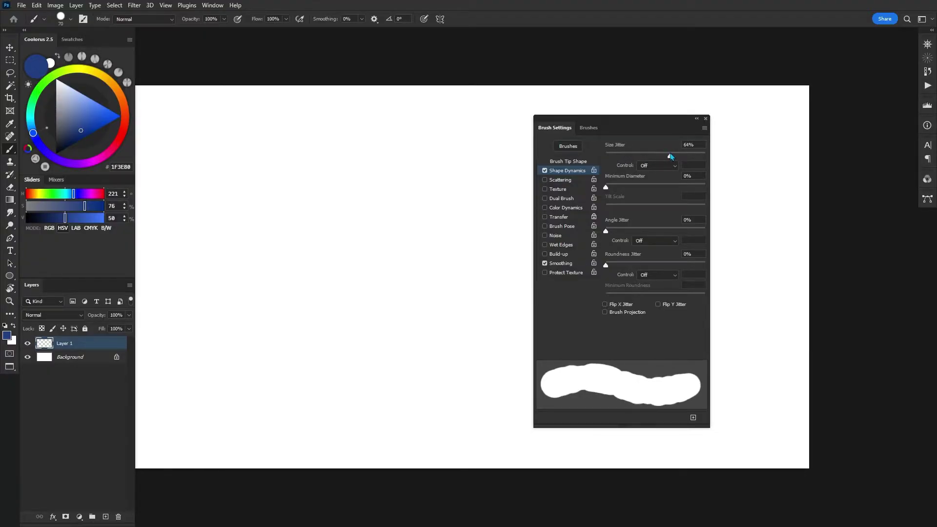
click(569, 162)
drag(609, 339, 656, 338)
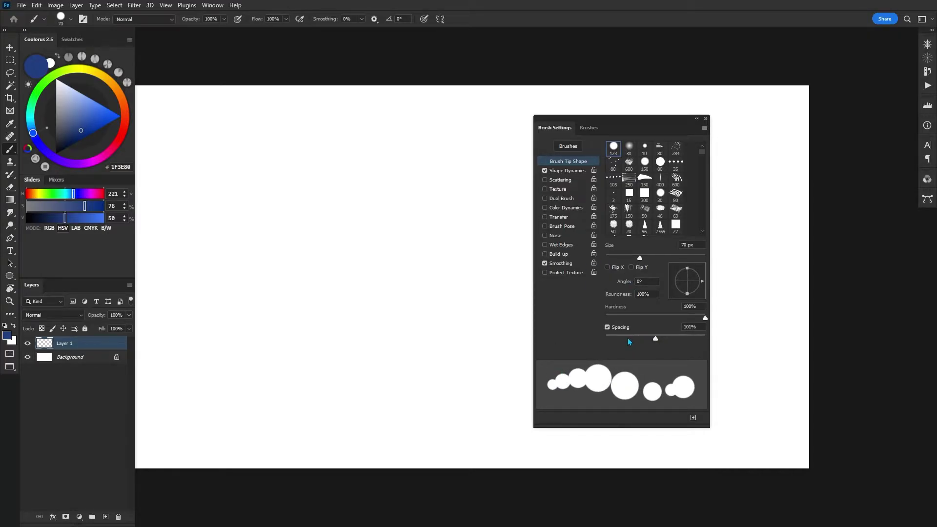
drag(627, 337, 624, 338)
click(567, 170)
mouse_move(607, 187)
mouse_down()
mouse_move(673, 189)
mouse_move(609, 188)
mouse_up()
drag(671, 157, 631, 156)
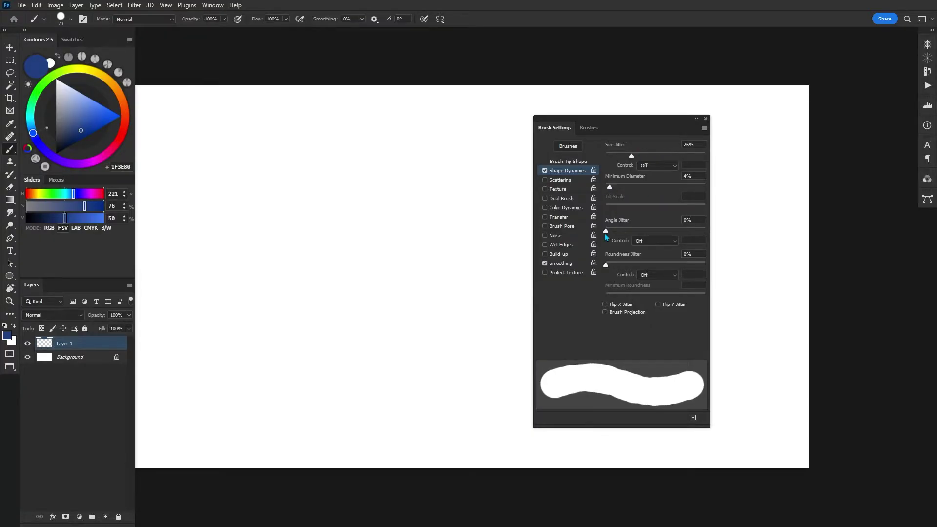
drag(608, 231, 637, 231)
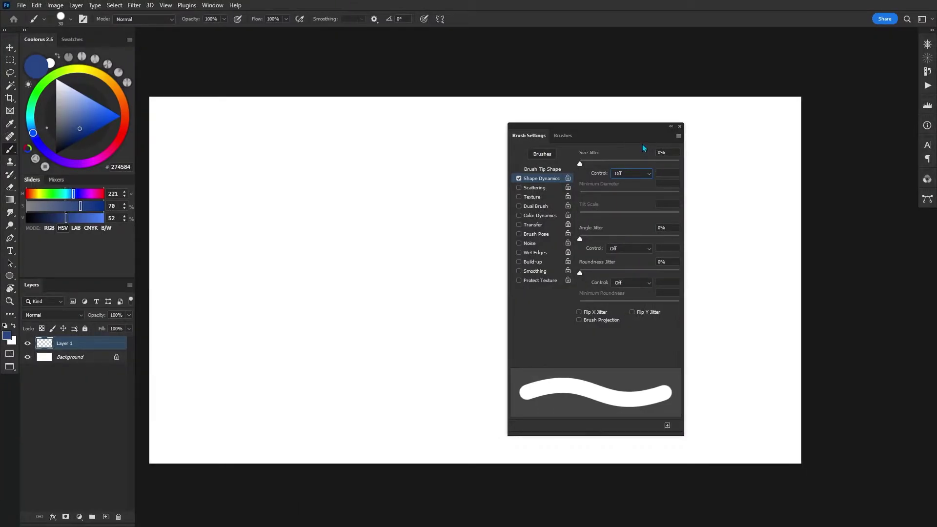
Step: Drive size jitter by Pen Pressure and tune minimum diameter with tapered S-shaped test strokes
click(632, 174)
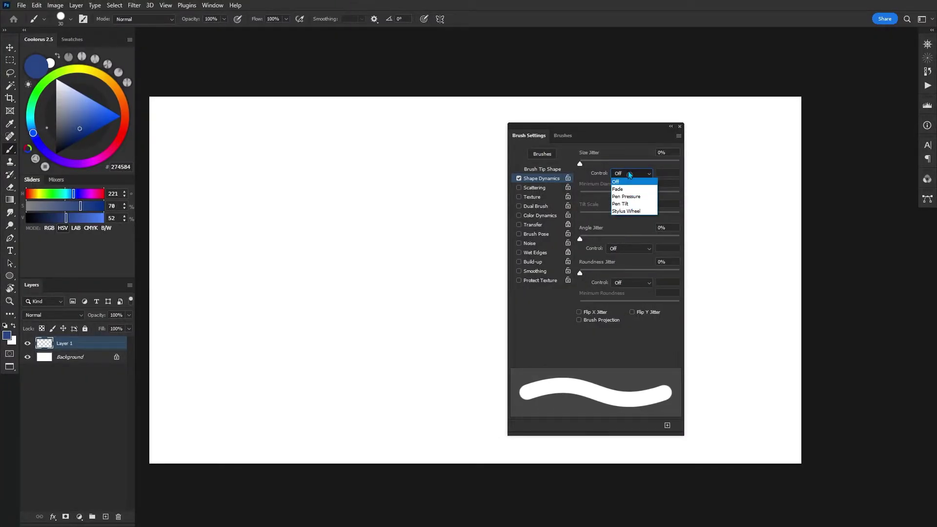
click(634, 196)
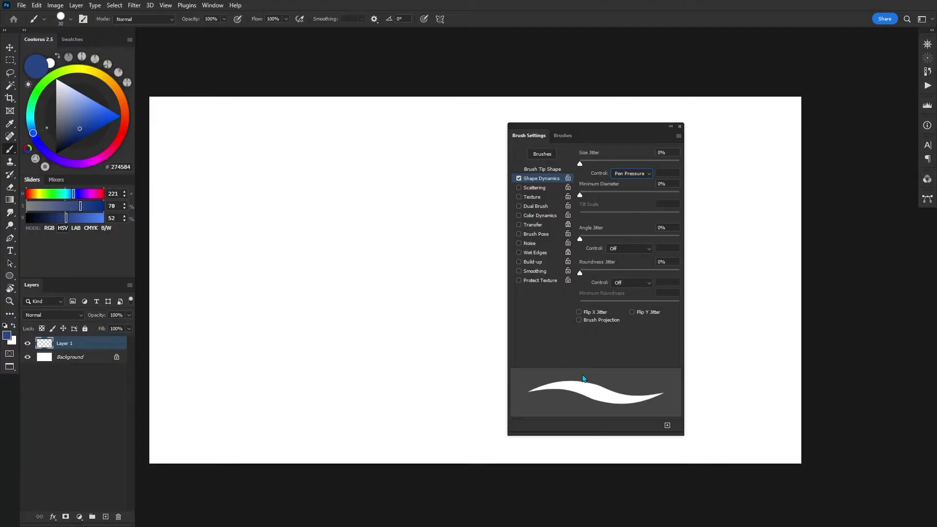
mouse_move(398, 150)
mouse_down()
mouse_move(423, 187)
mouse_move(373, 260)
mouse_move(438, 290)
mouse_move(450, 335)
mouse_up()
mouse_move(618, 194)
mouse_down()
mouse_move(656, 196)
mouse_move(597, 196)
mouse_move(627, 193)
mouse_up()
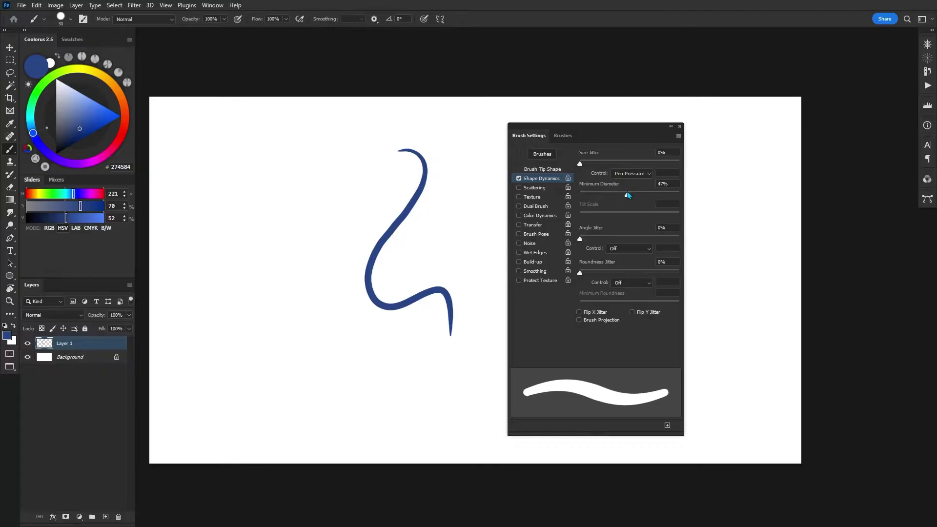
mouse_move(303, 215)
mouse_down()
mouse_move(322, 297)
mouse_move(360, 370)
mouse_up()
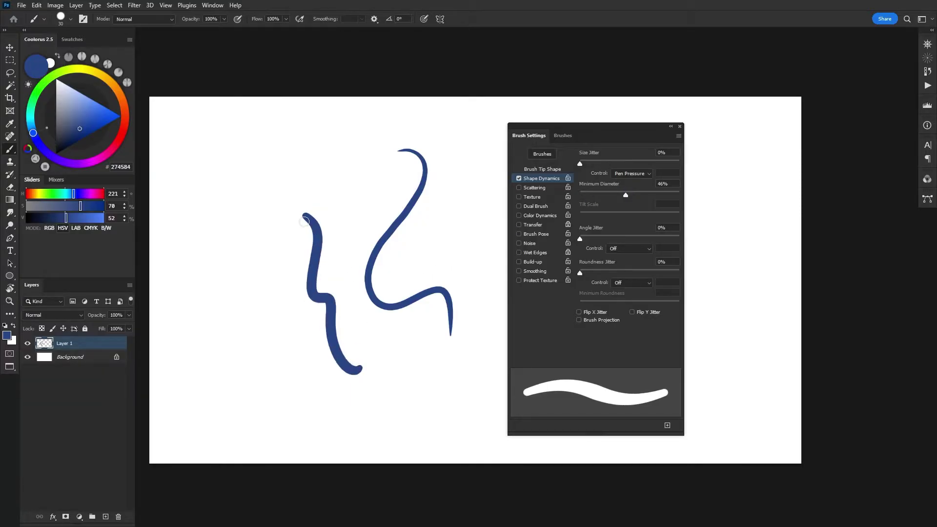
drag(625, 195, 582, 195)
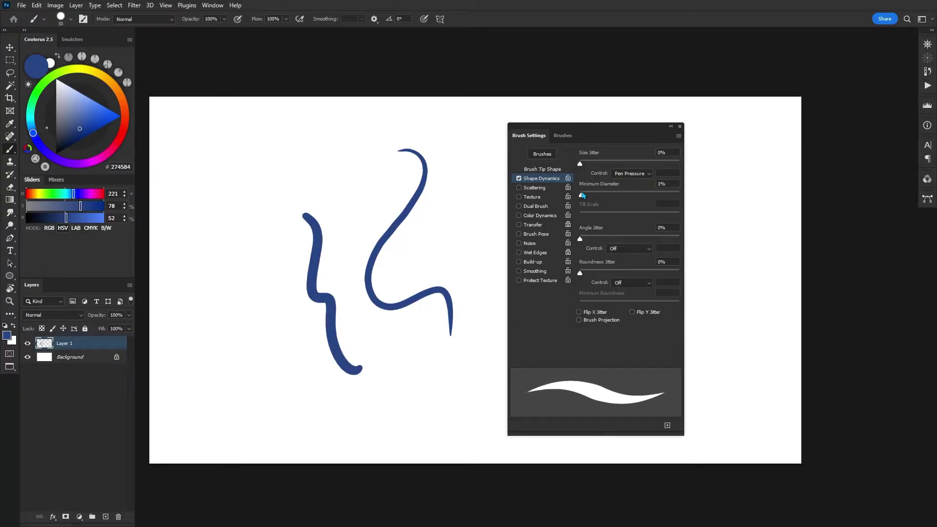
drag(226, 190, 297, 360)
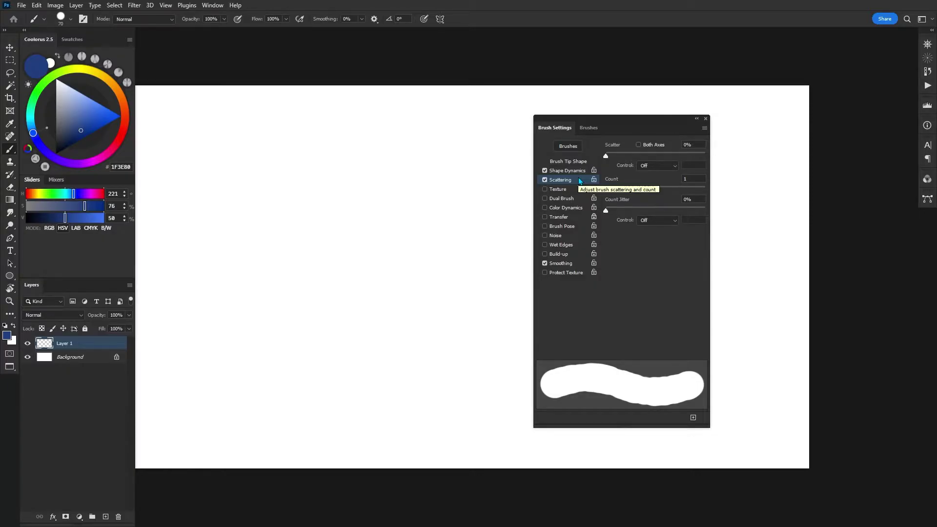
Step: Turn on scattering and paint scattered dark-blue test strokes across the canvas
drag(606, 156, 617, 156)
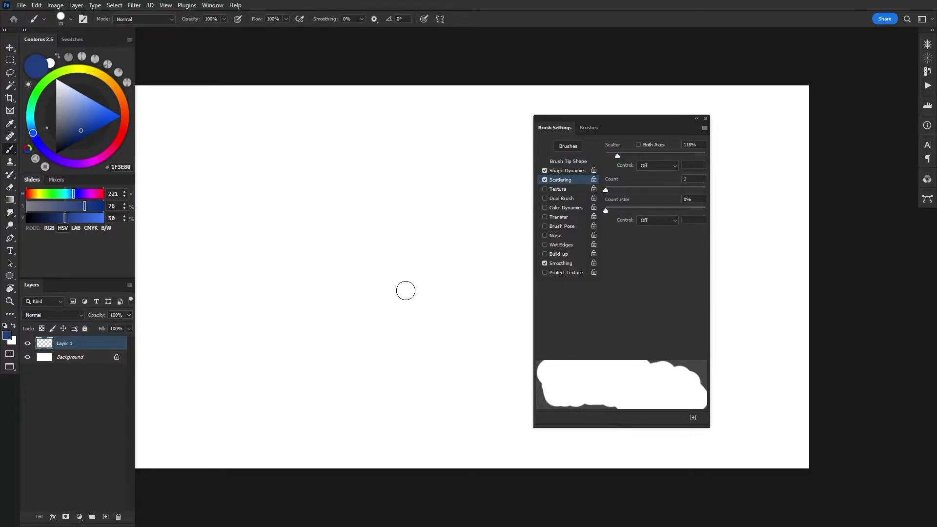
mouse_move(405, 290)
mouse_down()
mouse_move(309, 207)
mouse_move(323, 306)
mouse_move(411, 140)
mouse_move(220, 163)
mouse_move(195, 186)
mouse_up()
mouse_move(312, 404)
mouse_down()
mouse_move(391, 366)
mouse_move(464, 260)
mouse_move(185, 244)
mouse_move(322, 175)
mouse_up()
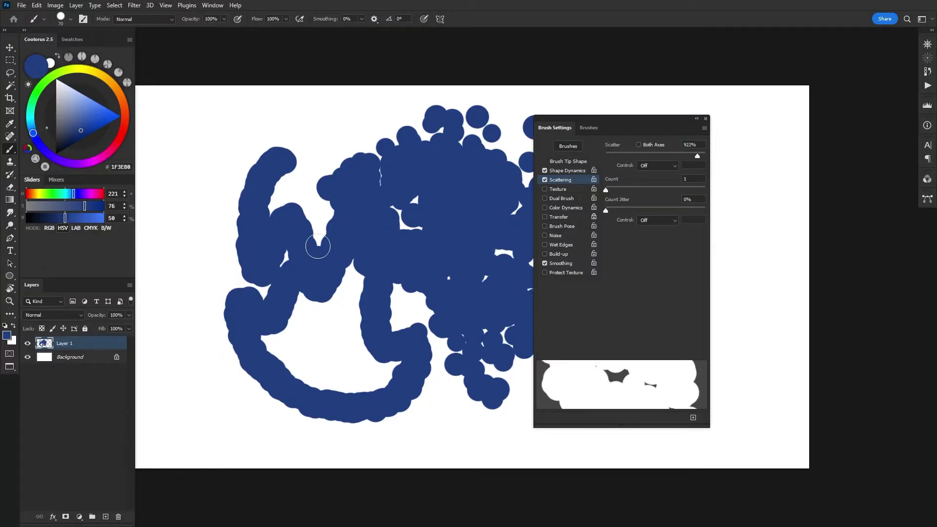
Step: Shrink the brush to 25 px, paint small scattered dots, then clear the whole layer
key(bracketleft)
key(bracketleft)
key(bracketleft)
key(bracketleft)
key(bracketleft)
mouse_move(196, 157)
mouse_down()
mouse_move(186, 190)
mouse_move(205, 386)
mouse_move(293, 318)
mouse_move(288, 146)
mouse_move(401, 340)
mouse_up()
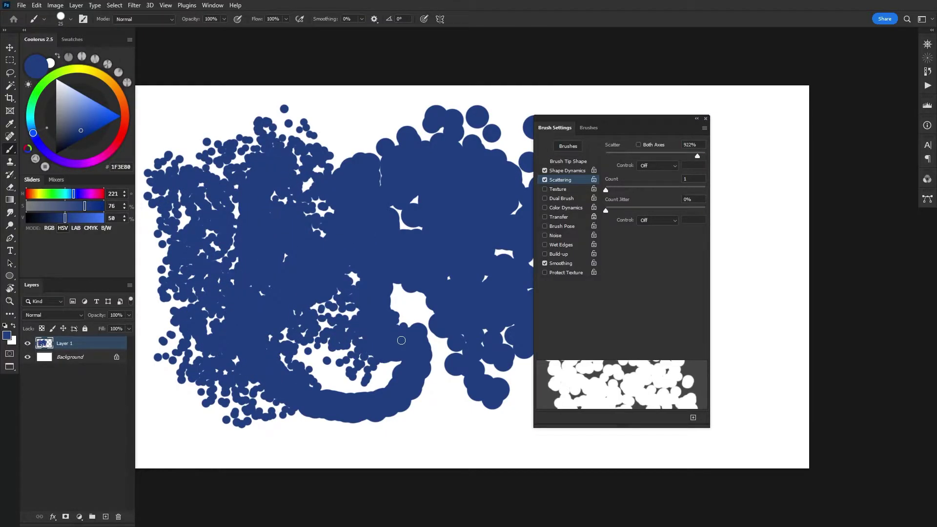
key(ctrl+a)
key(Delete)
key(ctrl+d)
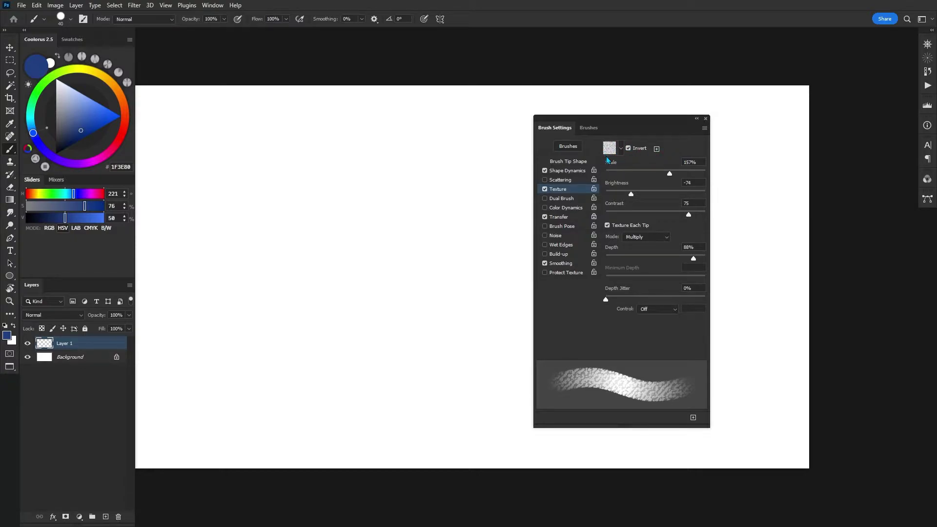
Step: Keep the current texture pattern and reduce its scale to 97%
click(621, 149)
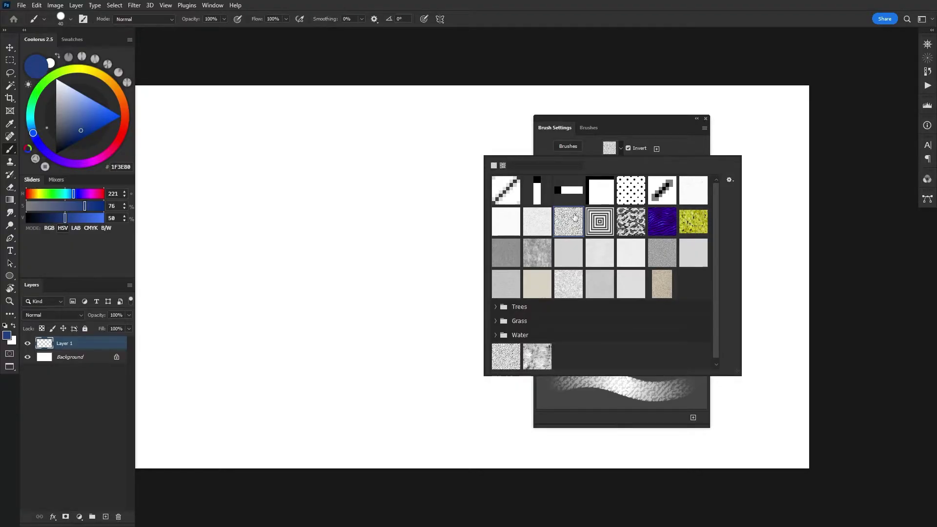
click(669, 131)
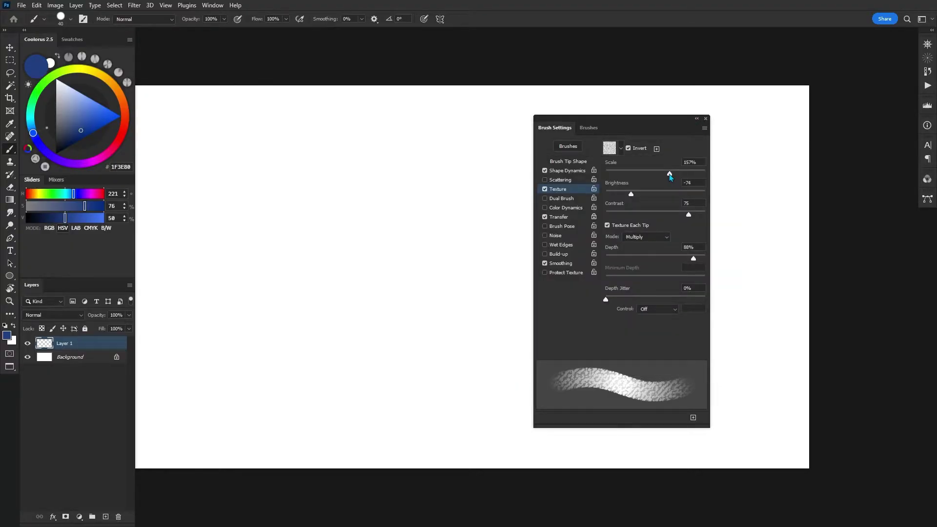
mouse_move(669, 174)
mouse_down()
mouse_move(642, 174)
mouse_move(665, 175)
mouse_move(654, 175)
mouse_move(662, 195)
mouse_move(619, 194)
mouse_move(685, 195)
mouse_move(623, 194)
mouse_move(644, 216)
mouse_move(640, 194)
mouse_up()
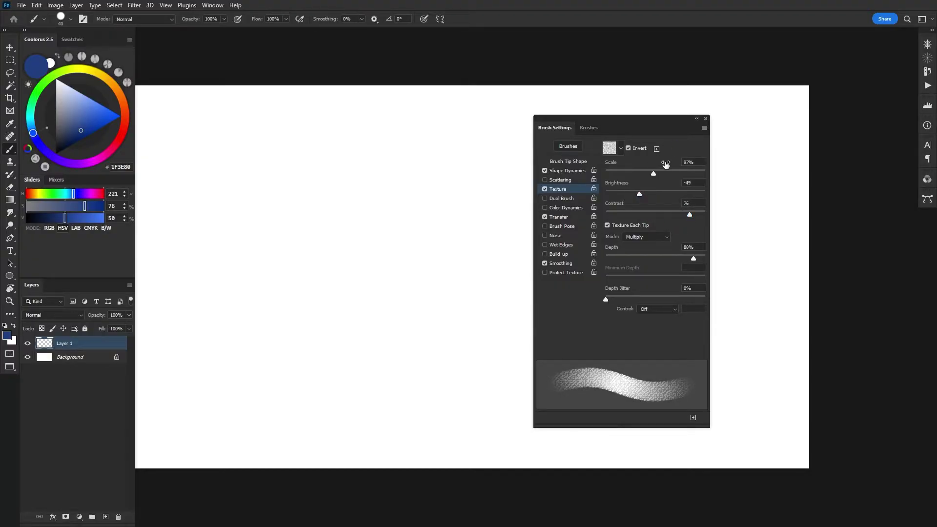
Step: Compare Subtract and Color Burn texture blend modes, settling on Multiply
click(629, 237)
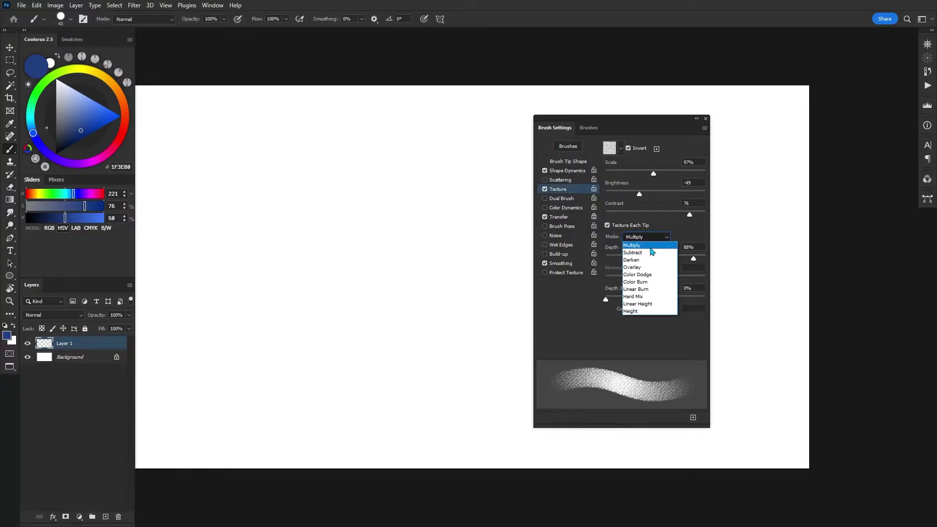
click(651, 246)
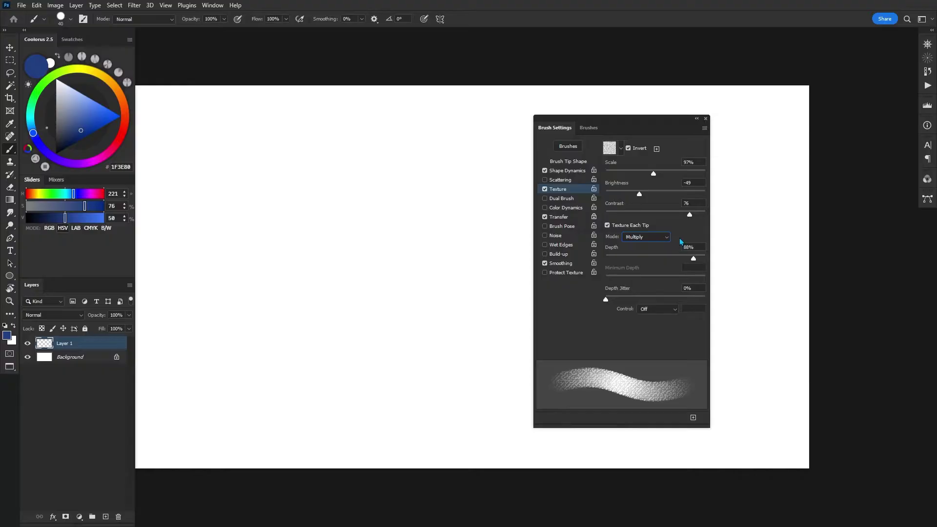
key(Down)
key(Down)
key(Down)
key(Down)
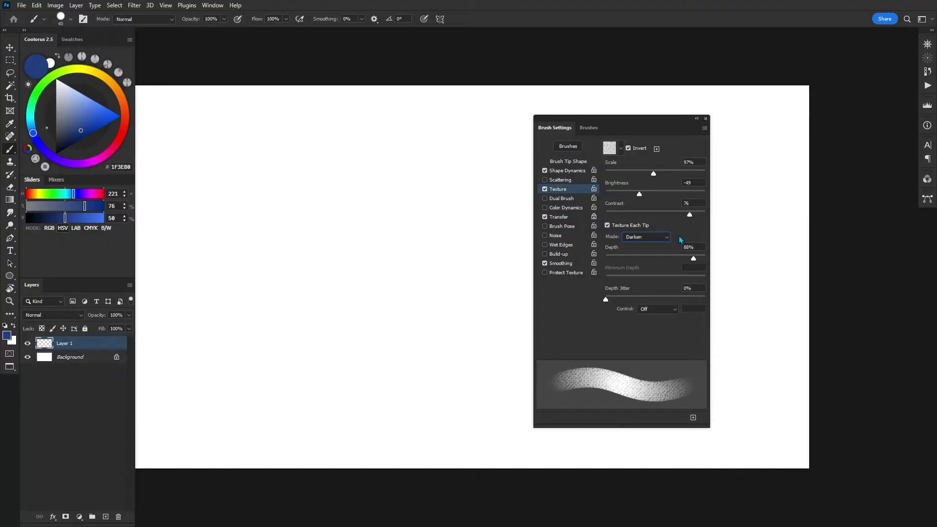
key(Down)
key(Down)
key(Down)
key(Down)
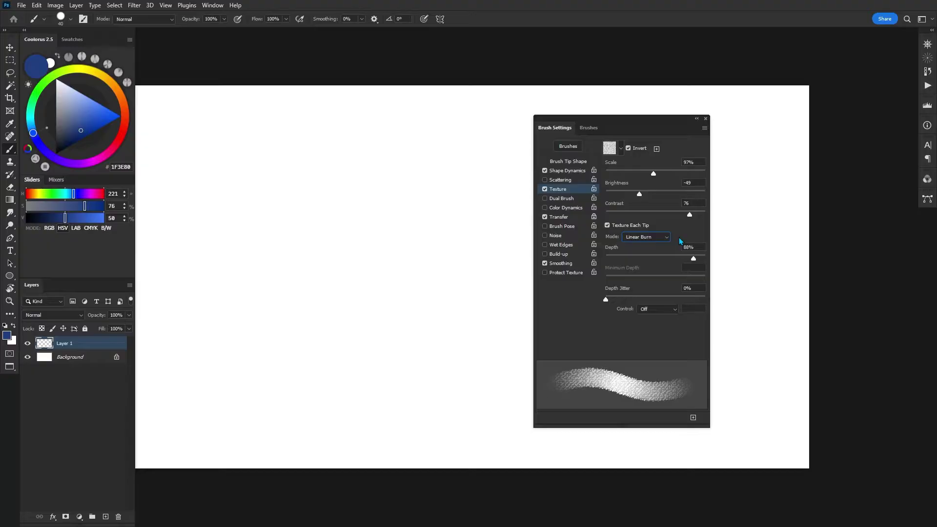
click(666, 237)
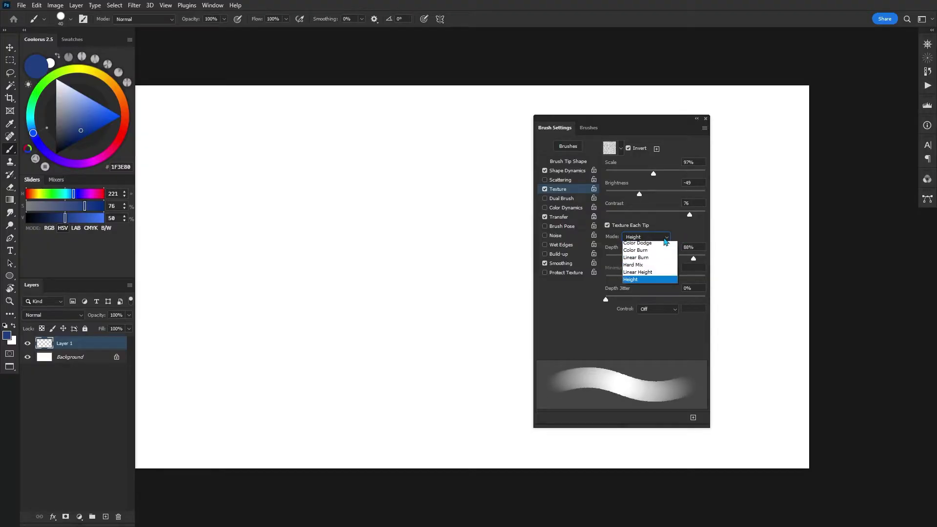
click(639, 240)
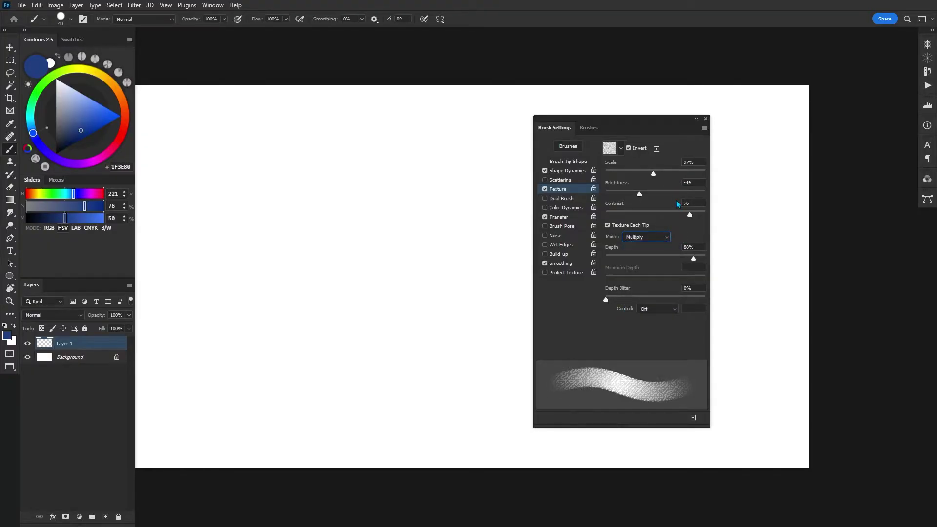
Step: Fine-tune texture depth and paint textured test strokes at progressively larger brush sizes
mouse_move(686, 258)
mouse_down()
mouse_move(632, 260)
mouse_move(692, 259)
mouse_up()
drag(320, 222, 356, 301)
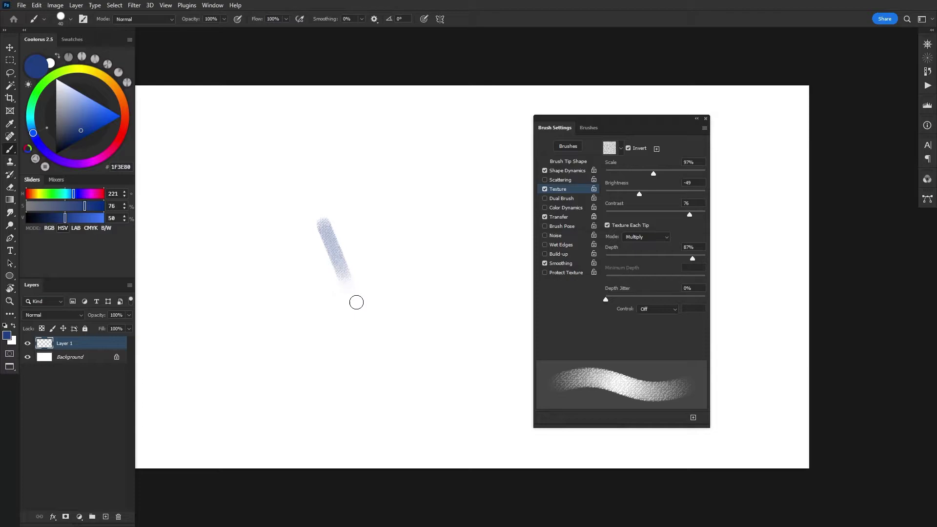
key(bracketright)
mouse_move(338, 201)
mouse_down()
mouse_move(373, 280)
mouse_move(387, 236)
mouse_move(412, 292)
mouse_move(336, 327)
mouse_move(315, 215)
mouse_up()
key(bracketright)
key(bracketright)
mouse_move(244, 215)
mouse_down()
mouse_move(266, 330)
mouse_move(289, 278)
mouse_move(361, 345)
mouse_up()
Step: Compare strokes with Texture Each Tip off and on, undoing the final zigzag stroke
click(608, 225)
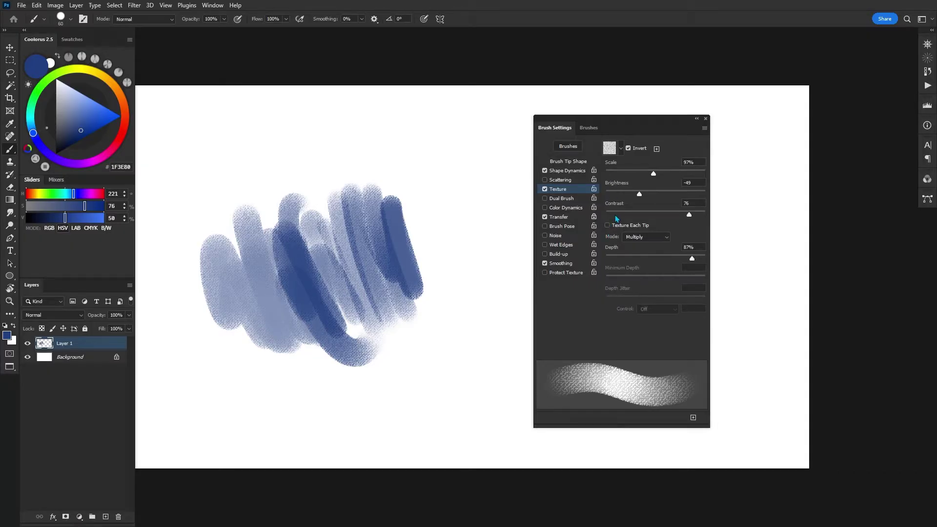
mouse_move(443, 147)
mouse_down()
mouse_move(464, 156)
mouse_move(471, 254)
mouse_move(494, 292)
mouse_move(429, 163)
mouse_move(437, 303)
mouse_up()
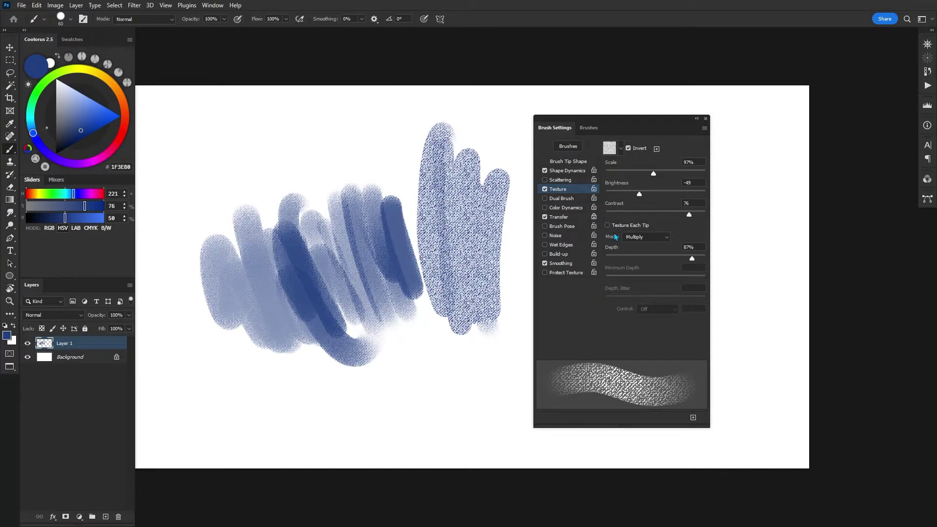
mouse_move(464, 140)
mouse_down()
mouse_move(468, 147)
mouse_move(496, 136)
mouse_move(504, 309)
mouse_move(432, 329)
mouse_move(463, 399)
mouse_up()
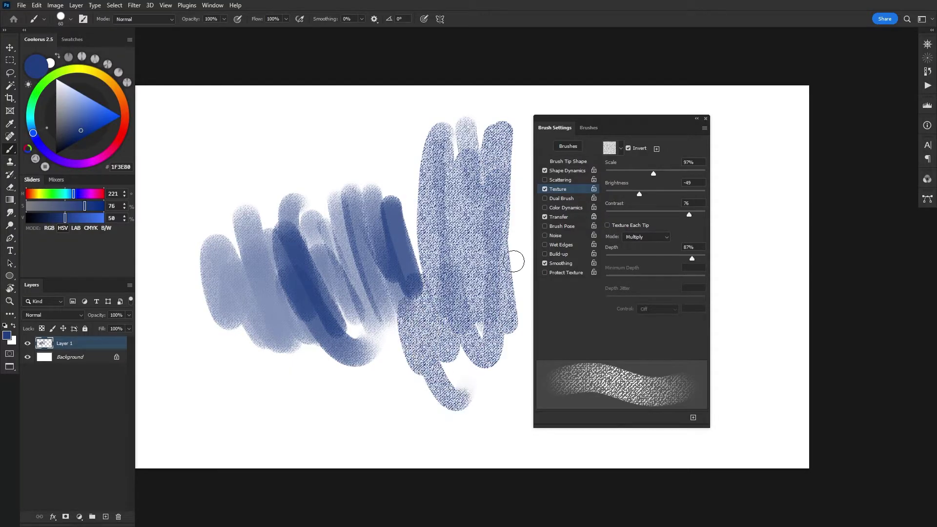
click(617, 227)
drag(364, 131, 403, 161)
mouse_move(230, 146)
mouse_down()
mouse_move(237, 172)
mouse_move(249, 143)
mouse_move(299, 192)
mouse_up()
drag(293, 130, 388, 182)
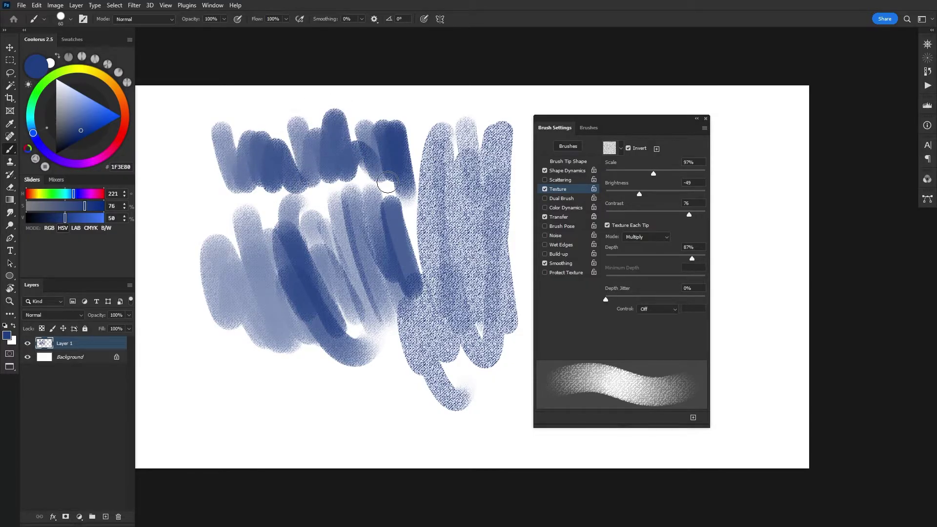
key(ctrl+z)
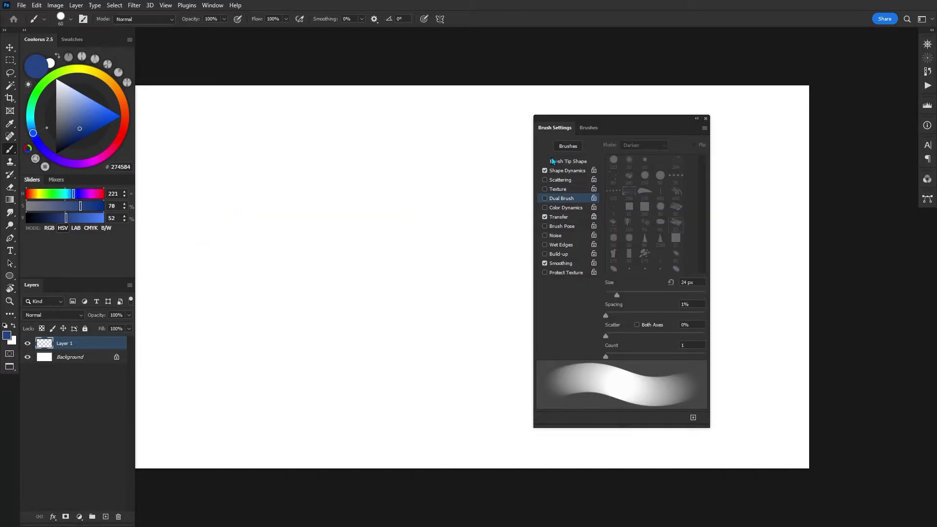
Step: Add a Multiply dual brush using the 80 px tip at 67 px, 16% spacing, 103% scatter
click(545, 198)
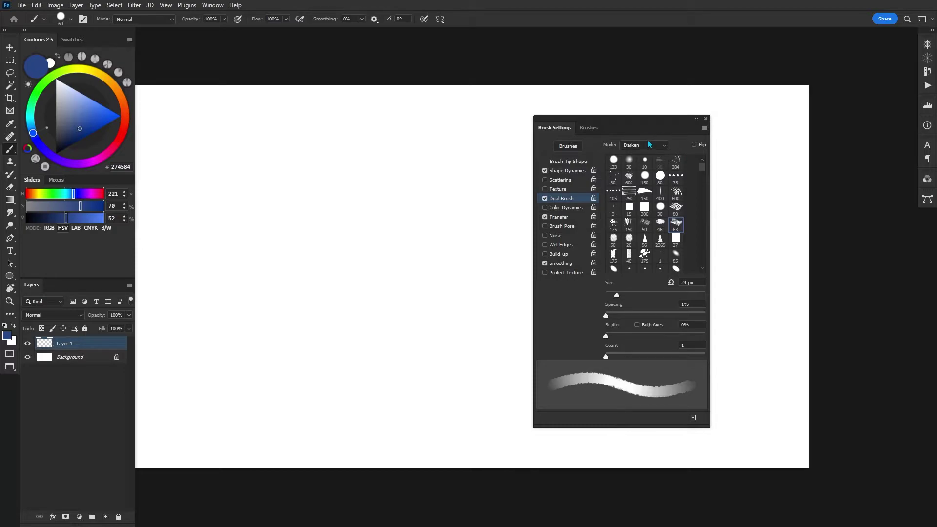
click(625, 148)
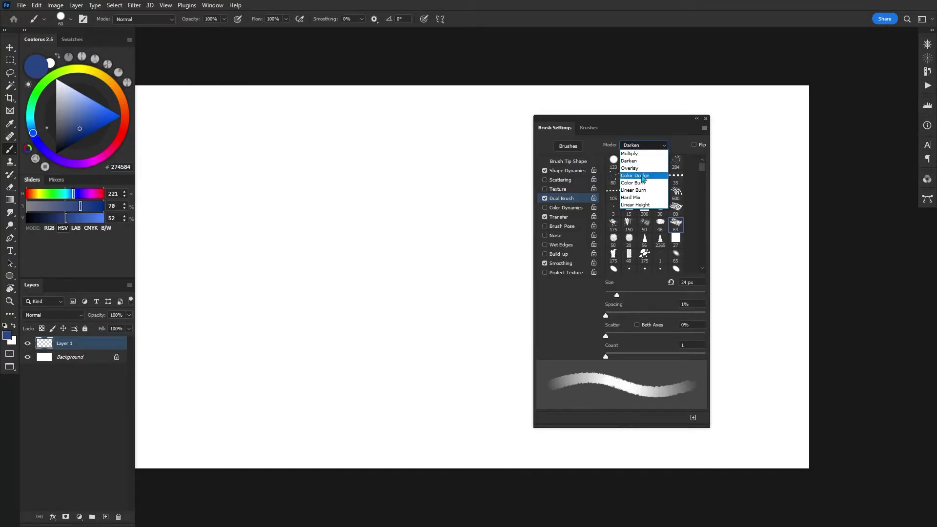
click(643, 155)
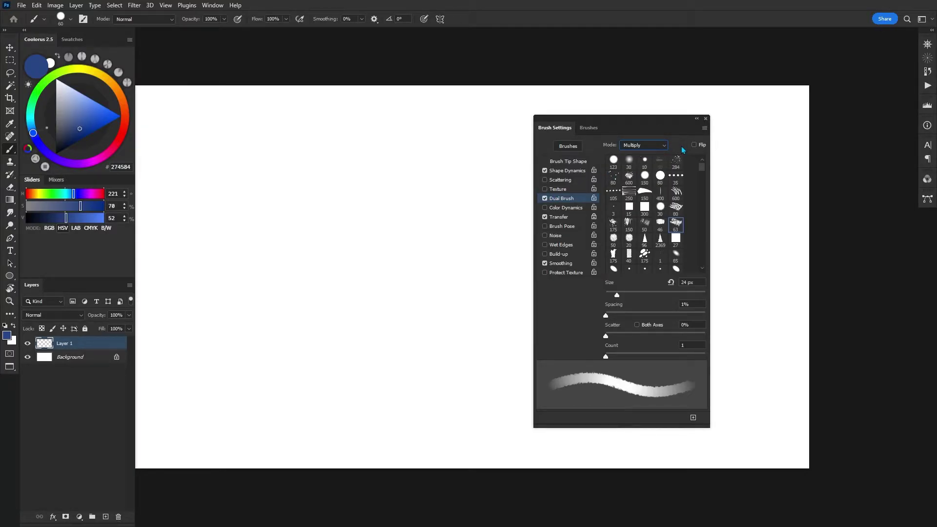
click(645, 223)
click(629, 224)
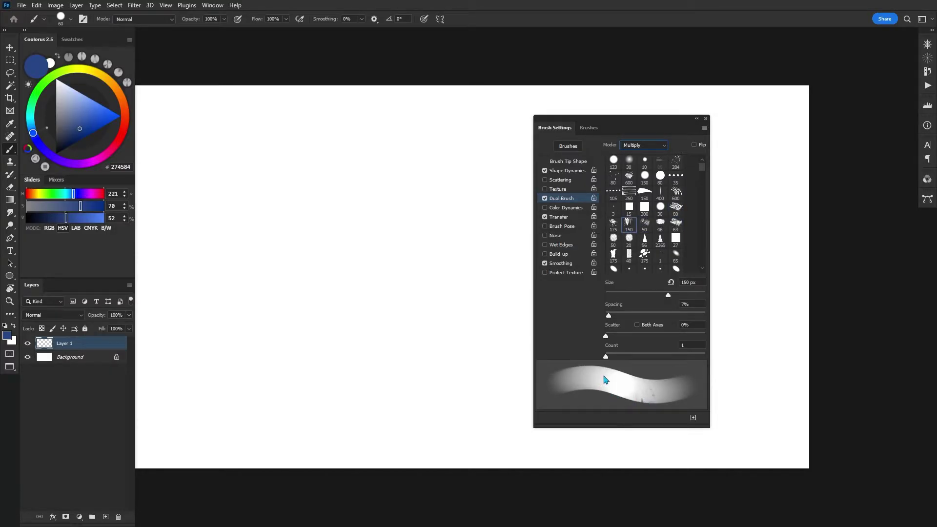
click(676, 207)
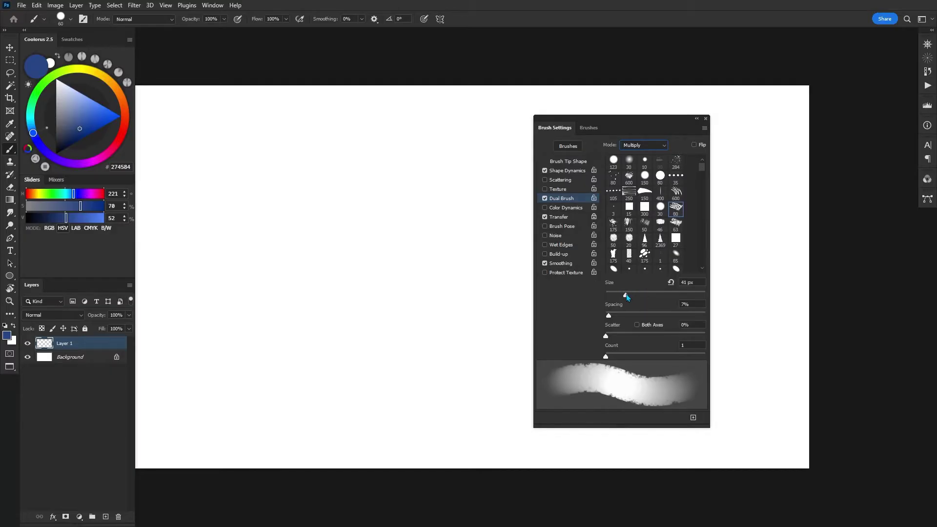
drag(627, 296, 639, 296)
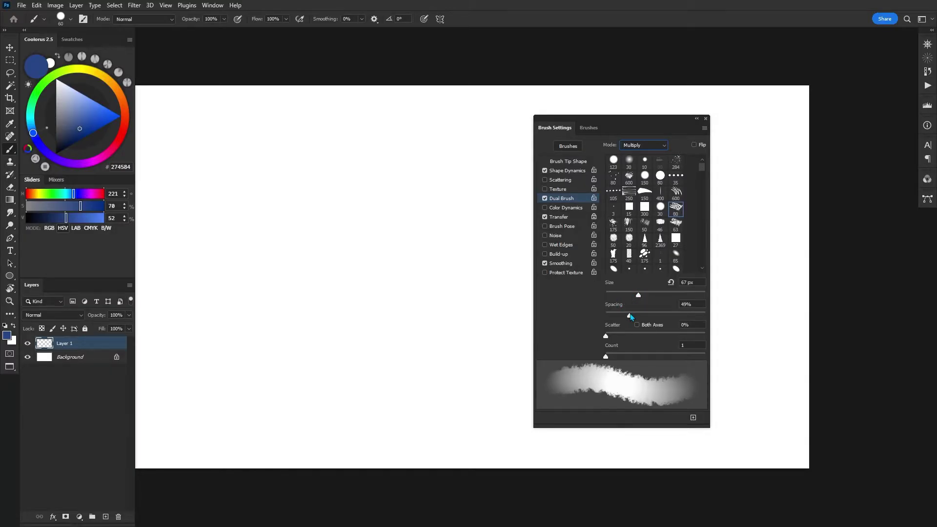
click(648, 316)
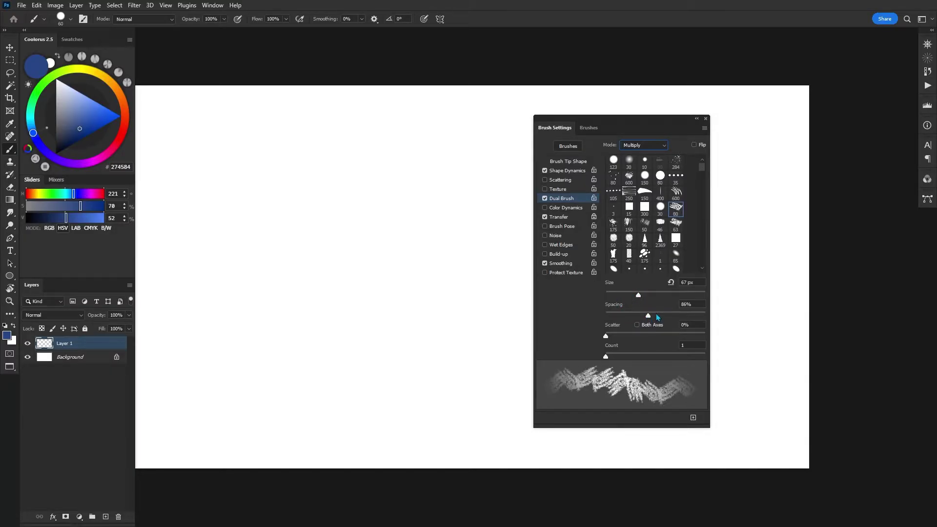
click(614, 315)
click(617, 336)
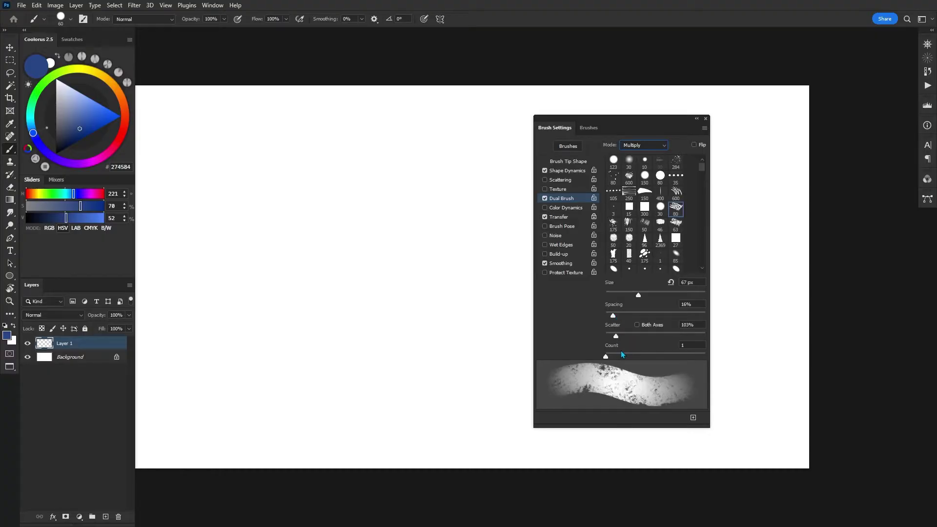
Step: Paint dual-brush test strokes, then enable Texture and paint lighter textured strokes
mouse_move(396, 203)
mouse_down()
mouse_move(429, 226)
mouse_move(471, 220)
mouse_up()
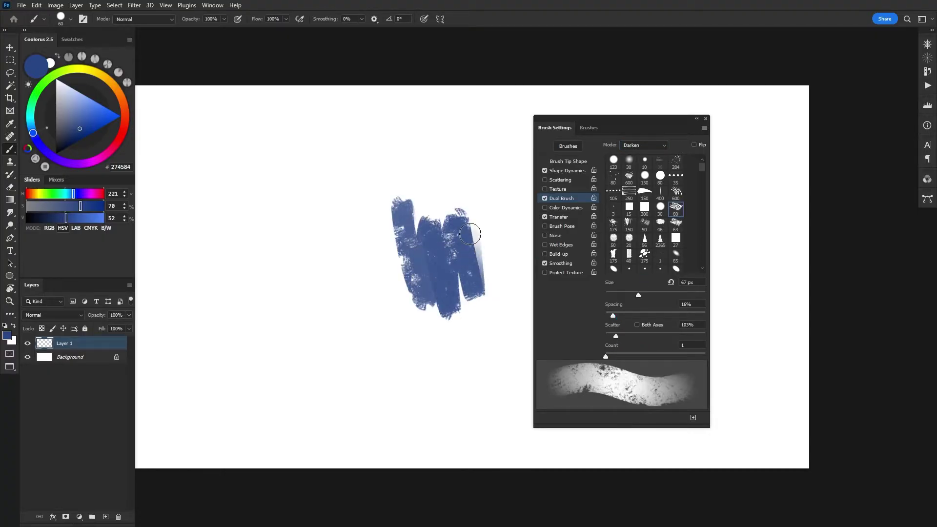
mouse_move(456, 156)
mouse_down()
mouse_move(314, 236)
mouse_move(390, 334)
mouse_move(381, 303)
mouse_move(429, 146)
mouse_move(486, 238)
mouse_up()
mouse_move(408, 309)
mouse_down()
mouse_move(425, 335)
mouse_move(490, 344)
mouse_up()
click(544, 188)
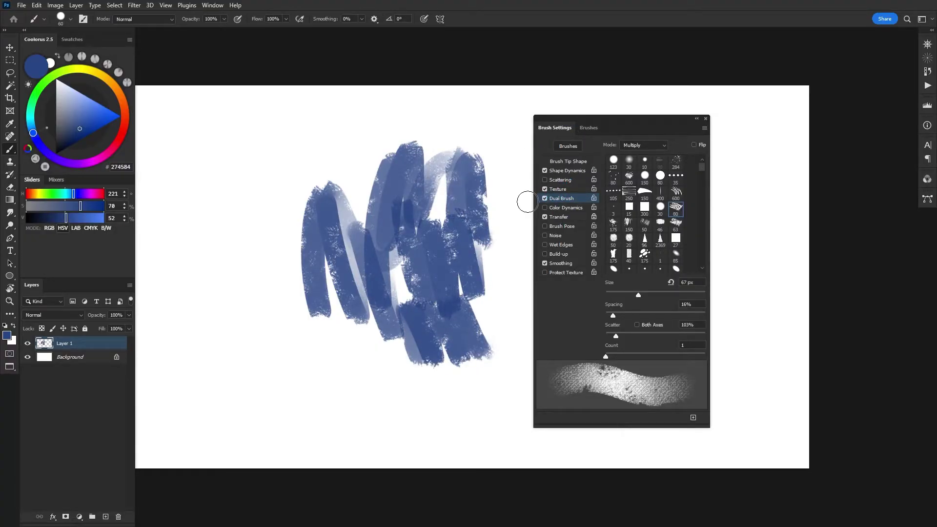
mouse_move(279, 345)
mouse_down()
mouse_move(335, 401)
mouse_move(357, 391)
mouse_move(412, 415)
mouse_up()
drag(270, 298, 350, 376)
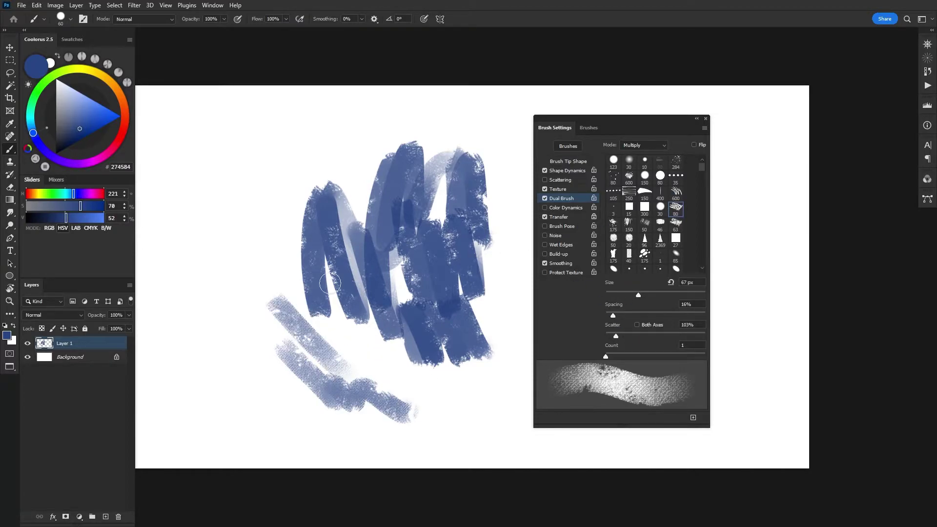
mouse_move(244, 171)
mouse_down()
mouse_move(263, 257)
mouse_move(259, 342)
mouse_move(286, 288)
mouse_move(293, 219)
mouse_move(435, 385)
mouse_move(443, 379)
mouse_move(483, 392)
mouse_up()
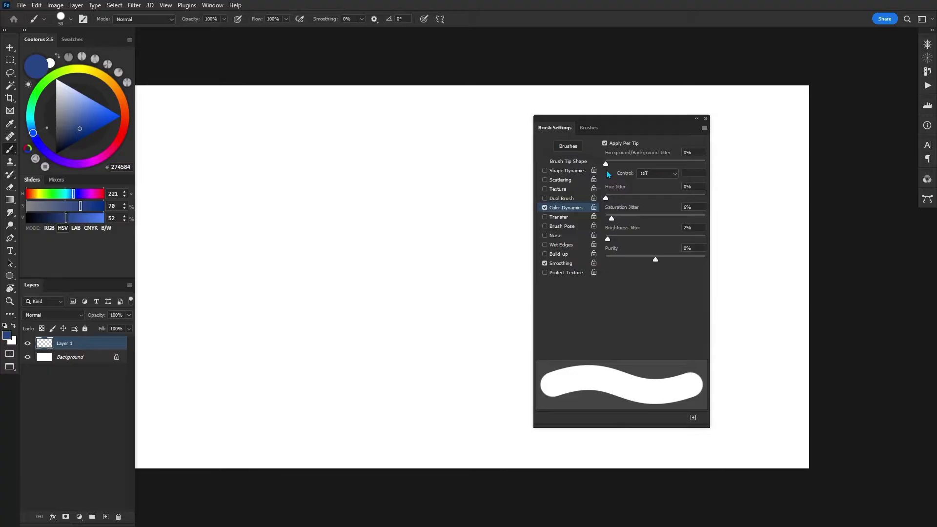
Step: Test hue jitter with zigzag and long multicoloured strokes, settling at 10%
click(611, 198)
drag(402, 175, 445, 336)
key(bracketright)
key(bracketright)
key(bracketright)
key(bracketright)
mouse_move(326, 140)
mouse_down()
mouse_move(322, 205)
mouse_move(419, 412)
mouse_up()
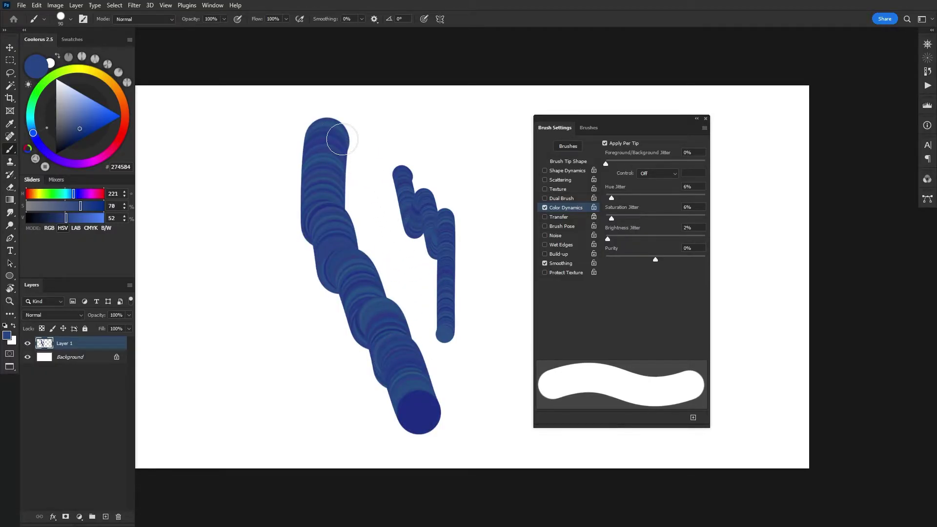
click(690, 197)
mouse_move(235, 147)
mouse_down()
mouse_move(247, 236)
mouse_move(308, 366)
mouse_move(342, 405)
mouse_up()
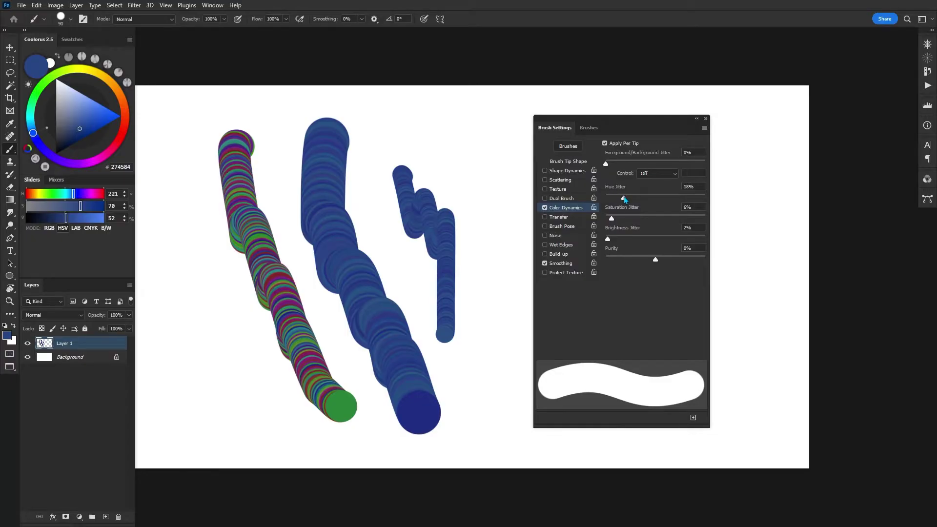
drag(623, 198, 616, 198)
Step: Set saturation jitter to 19% and brightness jitter to 10%, painting test strokes for each
drag(623, 220, 625, 219)
drag(191, 214, 274, 403)
drag(171, 240, 262, 414)
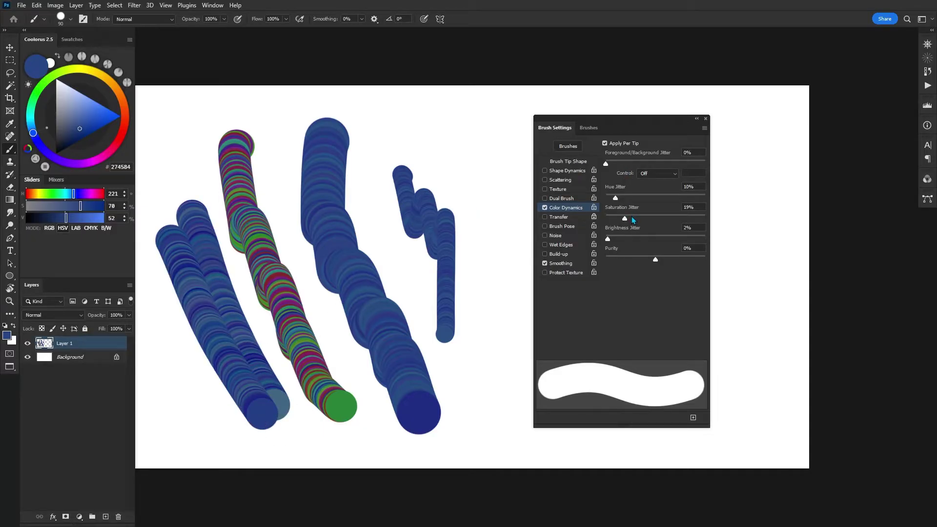
click(615, 239)
drag(461, 115, 488, 266)
drag(490, 141, 502, 291)
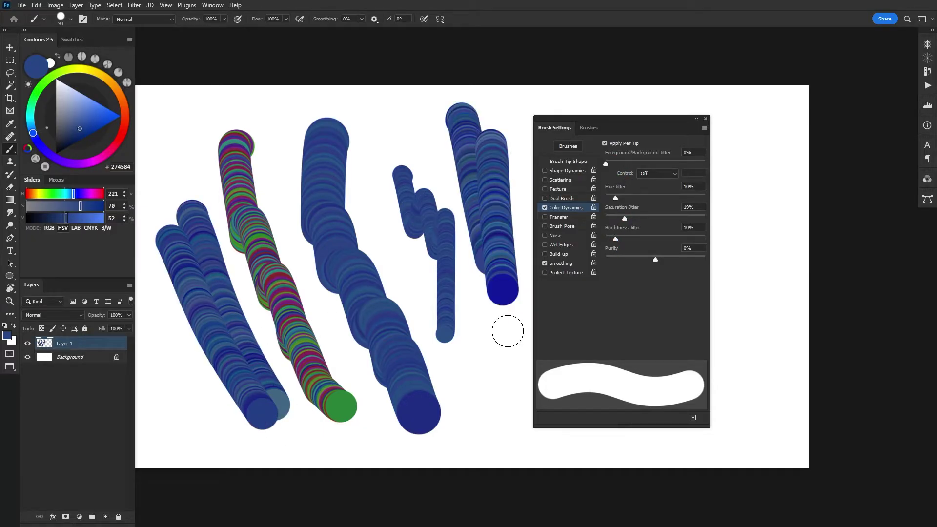
drag(508, 331, 508, 332)
Step: Raise brightness jitter to 24%, paint overlapping strokes, shrink the brush to 50, and lower purity to −10%
click(630, 239)
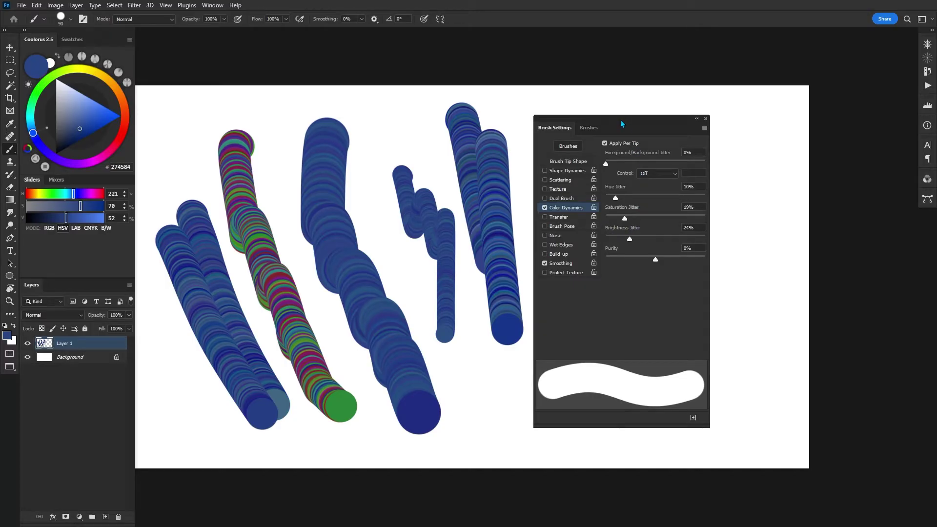
drag(621, 124, 652, 122)
drag(445, 305, 488, 398)
drag(461, 244, 507, 383)
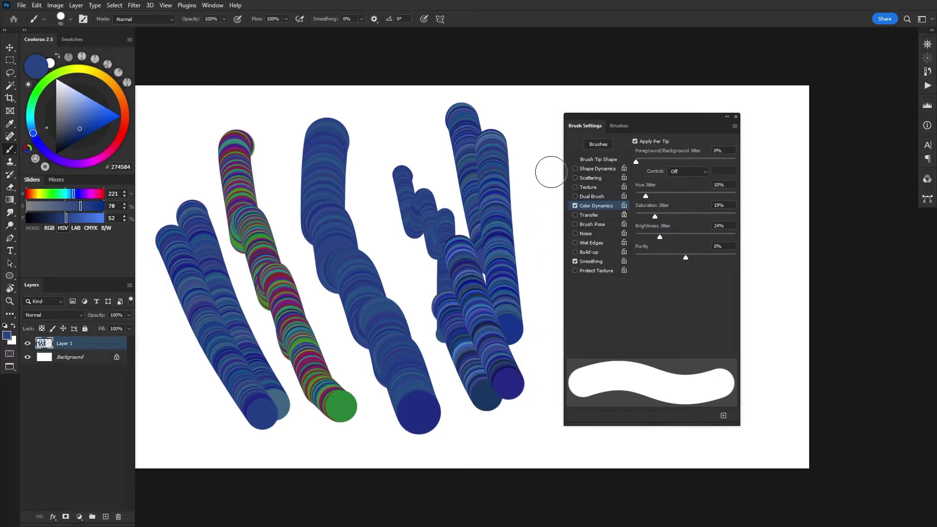
key(bracketleft)
key(bracketleft)
key(bracketleft)
key(bracketleft)
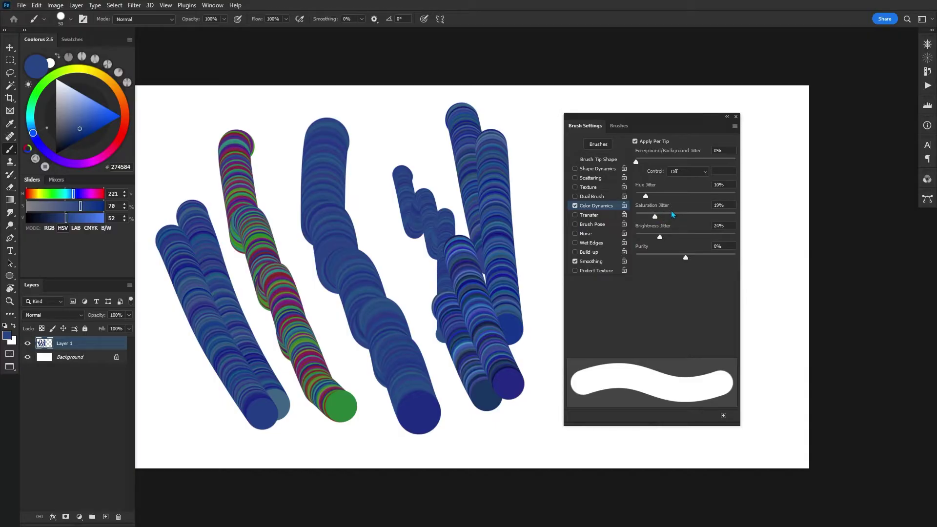
click(659, 257)
Step: Make colour jitter follow pen pressure and paint light pressure-controlled test strokes
click(693, 172)
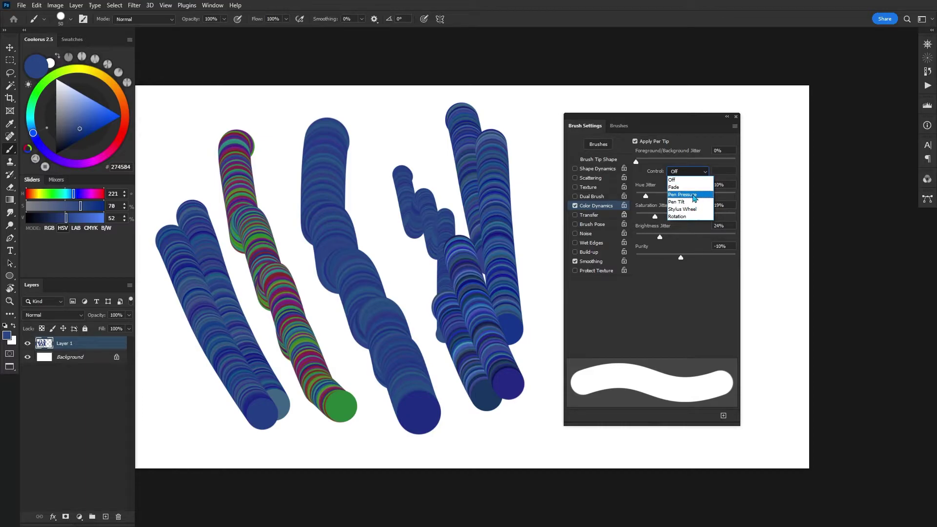
click(695, 195)
mouse_move(355, 137)
mouse_down()
mouse_move(414, 314)
mouse_move(413, 272)
mouse_up()
drag(415, 104, 442, 217)
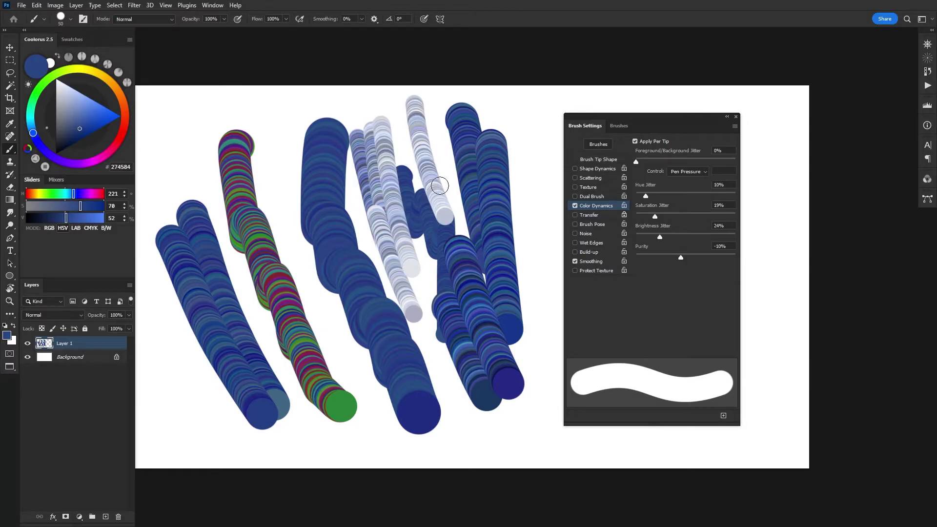
drag(433, 128, 461, 236)
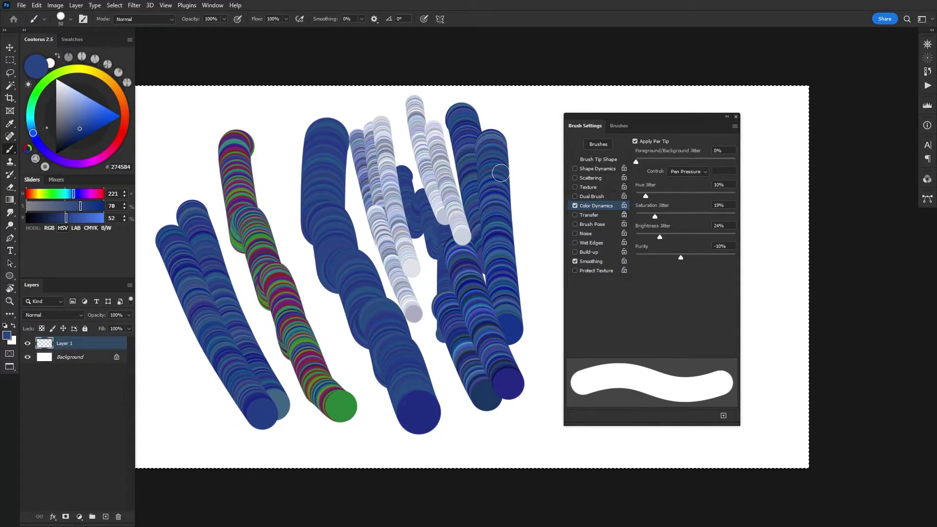
Step: Clear the layer, turn jitter control off, and push hue, saturation, brightness jitter and purity near maximum
key(ctrl+a)
key(Delete)
click(697, 171)
click(690, 181)
key(ctrl+d)
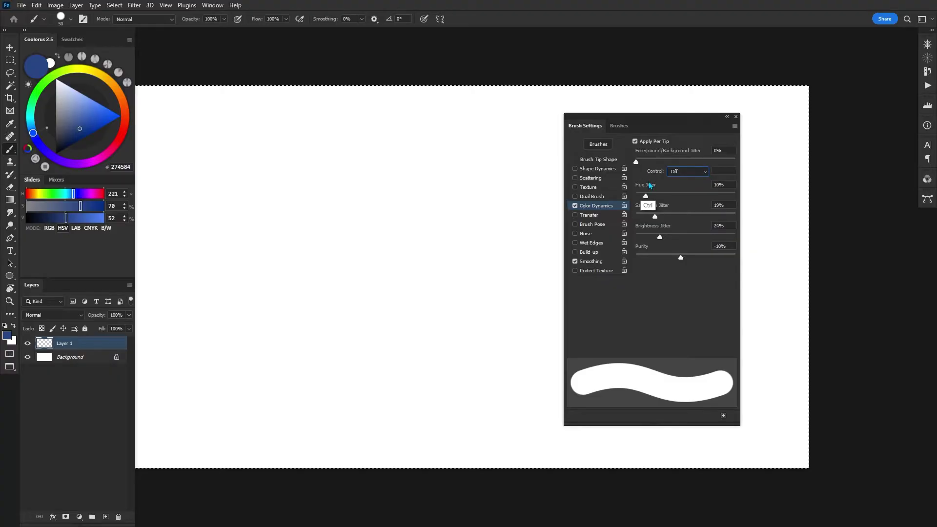
click(732, 194)
click(732, 215)
click(732, 235)
click(732, 256)
Step: Paint rainbow-jittered looping strokes, enlarging the brush to 90 px and then 125 px
drag(326, 142, 425, 362)
key(bracketright)
mouse_move(383, 123)
mouse_down()
mouse_move(419, 255)
mouse_move(496, 345)
mouse_up()
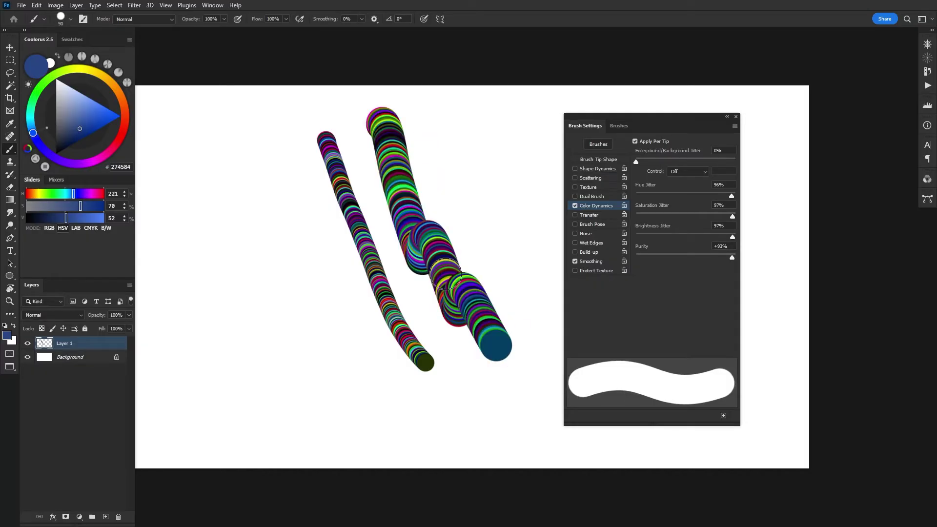
key(bracketright)
key(bracketright)
mouse_move(219, 166)
mouse_down()
mouse_move(272, 251)
mouse_move(391, 318)
mouse_move(429, 227)
mouse_move(393, 388)
mouse_move(205, 310)
mouse_move(268, 180)
mouse_move(439, 146)
mouse_move(429, 409)
mouse_move(331, 237)
mouse_move(341, 199)
mouse_move(511, 169)
mouse_up()
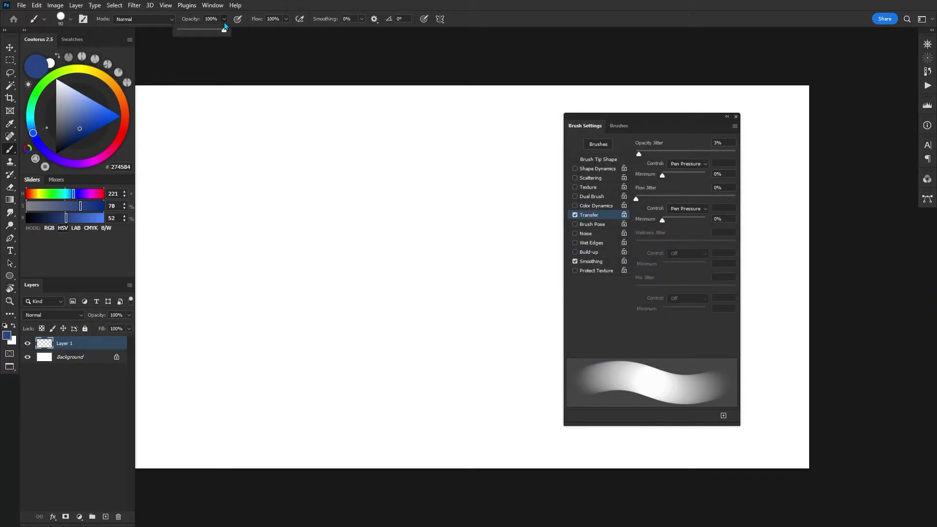
Step: Drop brush opacity to 10% and paint two faint looping strokes across the canvas
click(181, 19)
text(1)
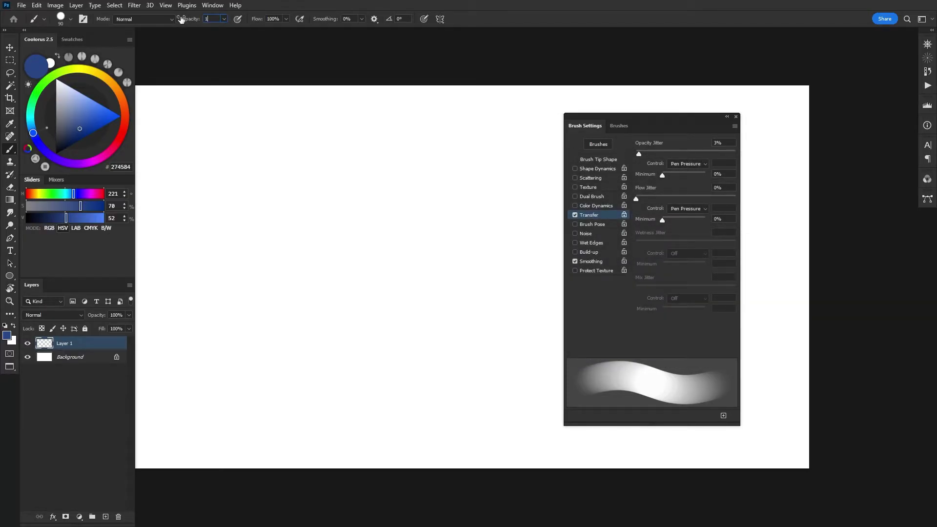
mouse_move(222, 144)
mouse_down()
mouse_move(261, 173)
mouse_move(266, 203)
mouse_move(240, 258)
mouse_move(250, 278)
mouse_move(321, 283)
mouse_move(341, 313)
mouse_move(310, 365)
mouse_move(256, 356)
mouse_move(252, 293)
mouse_move(313, 255)
mouse_move(317, 212)
mouse_move(254, 226)
mouse_move(190, 218)
mouse_move(230, 158)
mouse_move(291, 165)
mouse_move(206, 284)
mouse_move(347, 274)
mouse_move(368, 347)
mouse_move(286, 392)
mouse_move(272, 307)
mouse_move(292, 212)
mouse_move(223, 184)
mouse_move(200, 223)
mouse_move(271, 212)
mouse_move(354, 226)
mouse_move(375, 319)
mouse_move(292, 379)
mouse_move(294, 312)
mouse_move(336, 230)
mouse_move(304, 183)
mouse_move(372, 143)
mouse_up()
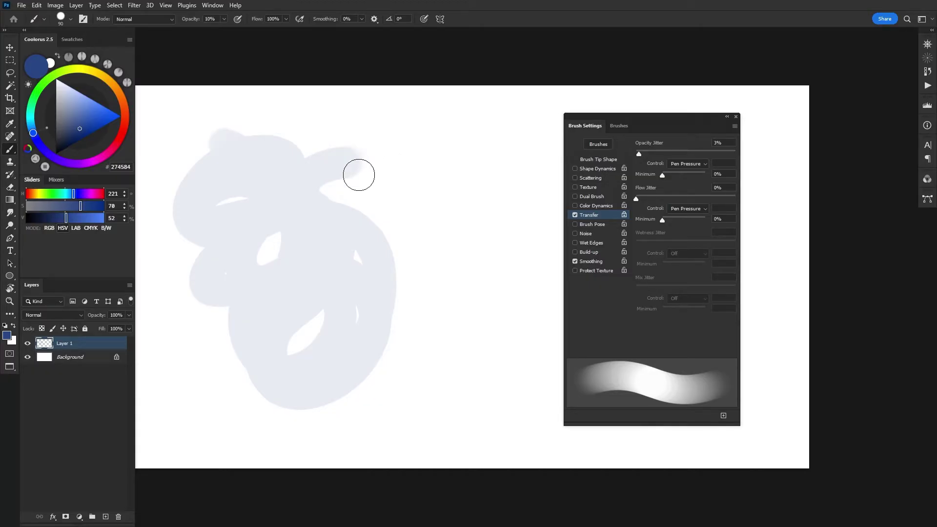
mouse_move(278, 112)
mouse_down()
mouse_move(298, 133)
mouse_move(285, 156)
mouse_move(243, 177)
mouse_move(258, 221)
mouse_move(323, 206)
mouse_move(378, 213)
mouse_move(374, 262)
mouse_move(231, 327)
mouse_move(263, 386)
mouse_move(376, 373)
mouse_move(509, 233)
mouse_up()
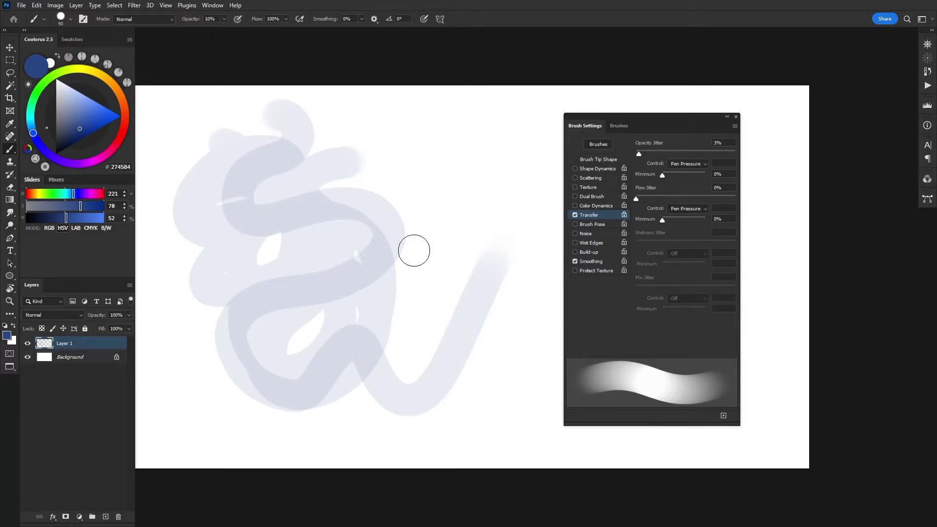
Step: Restore brush opacity to 100%, lower Flow to 10%, and paint a test stroke
key(0)
click(286, 19)
click(245, 30)
mouse_move(417, 115)
mouse_down()
mouse_move(463, 136)
mouse_move(463, 173)
mouse_move(534, 206)
mouse_move(488, 195)
mouse_move(472, 158)
mouse_move(428, 122)
mouse_move(493, 193)
mouse_move(510, 199)
mouse_move(437, 128)
mouse_move(525, 210)
mouse_move(545, 214)
mouse_up()
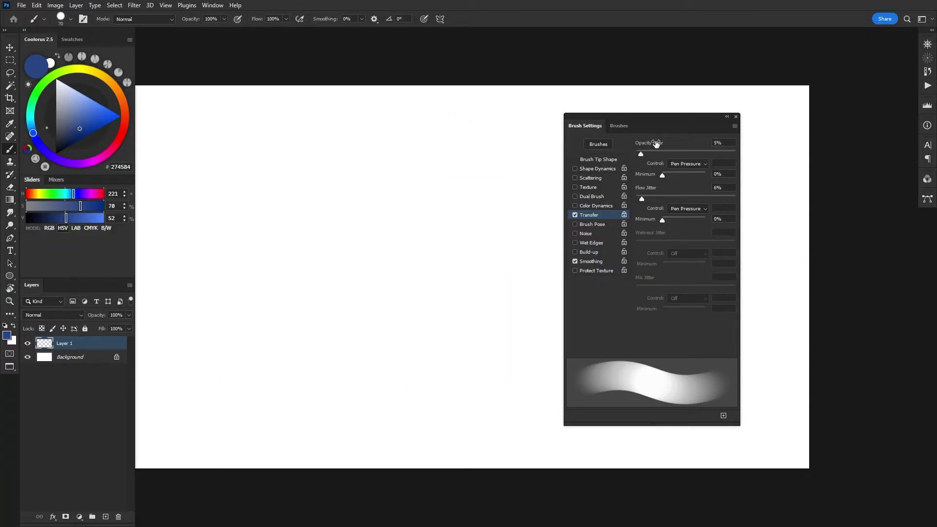
Step: Test Opacity Jitter at 34% with zigzag strokes, then return it to 5%
drag(642, 154, 669, 153)
mouse_move(408, 154)
mouse_down()
mouse_move(424, 184)
mouse_move(443, 326)
mouse_up()
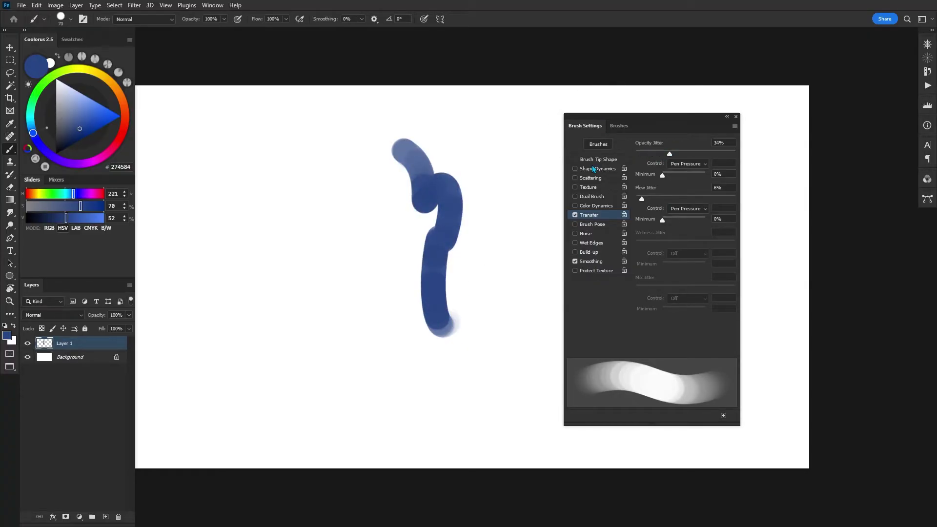
mouse_move(300, 149)
mouse_down()
mouse_move(289, 205)
mouse_move(360, 255)
mouse_move(363, 348)
mouse_up()
mouse_move(258, 170)
mouse_down()
mouse_move(244, 211)
mouse_move(334, 389)
mouse_up()
drag(669, 154, 641, 153)
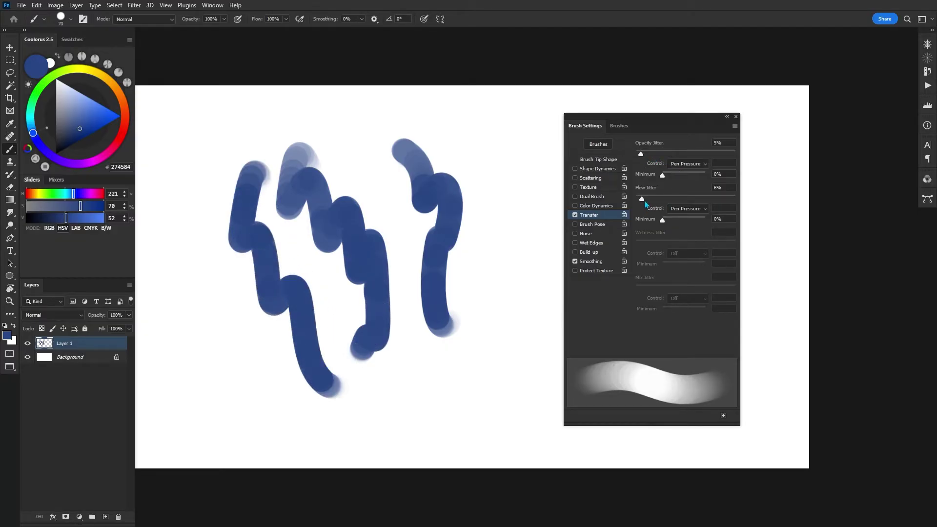
Step: Test Flow Jitter at 24% with a zigzag stroke, then set it back to 5%
drag(642, 199, 659, 198)
mouse_move(501, 136)
mouse_down()
mouse_move(493, 211)
mouse_move(510, 325)
mouse_up()
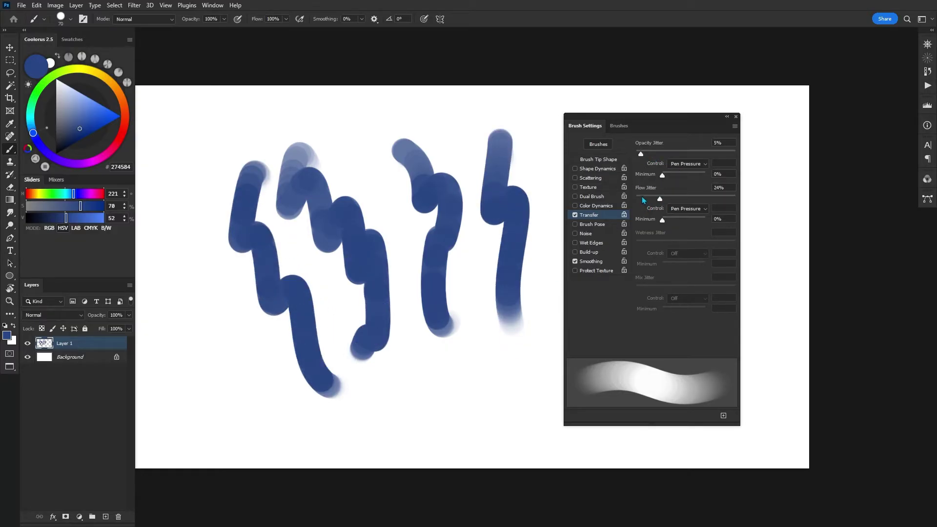
click(643, 199)
Step: Enable pressure-controlled opacity, set Opacity Jitter to 20% driven by Pen Tilt, and paint wavy strokes along the bottom
click(238, 18)
drag(636, 154, 682, 149)
click(679, 164)
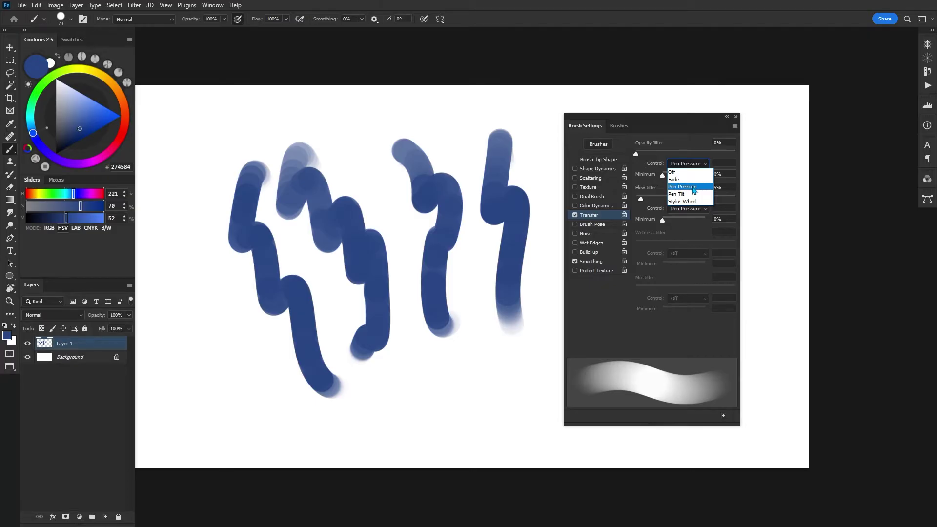
click(692, 194)
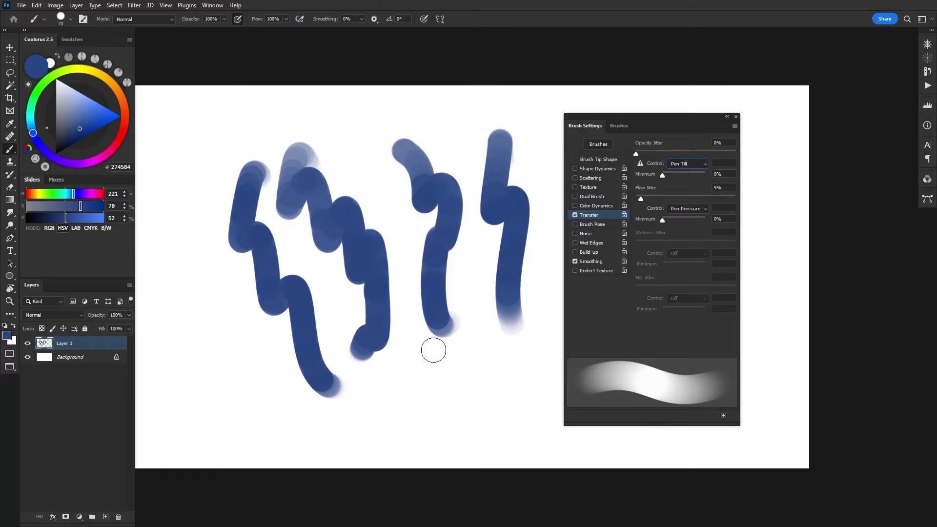
mouse_move(397, 355)
mouse_down()
mouse_move(430, 387)
mouse_move(474, 388)
mouse_move(517, 360)
mouse_up()
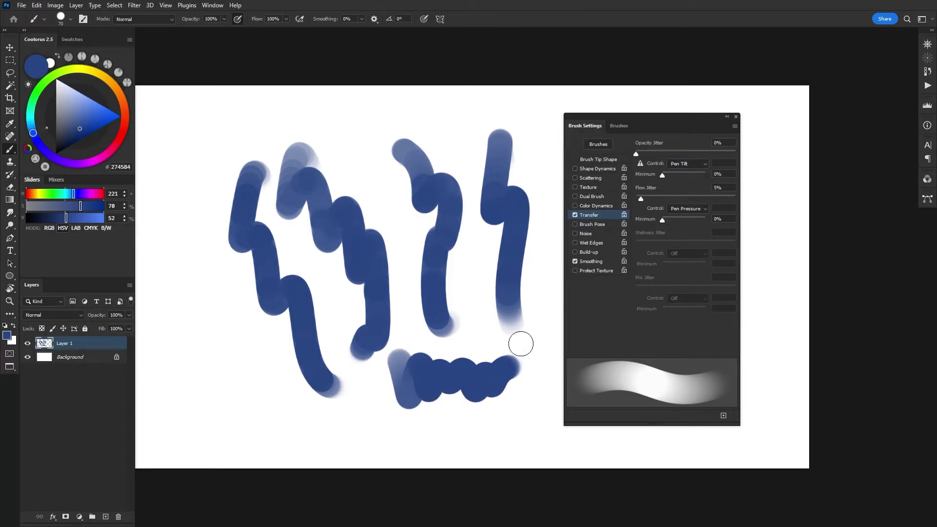
drag(427, 347, 193, 389)
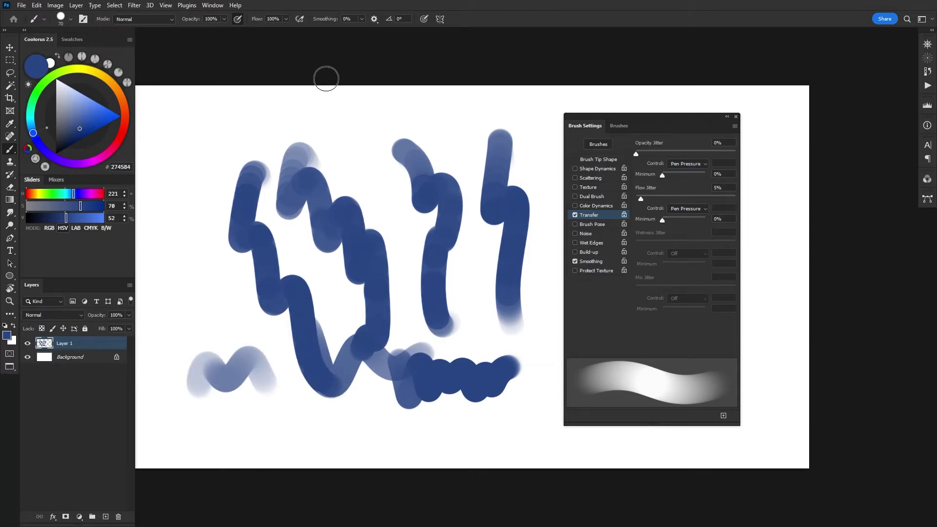
Step: Return Opacity Jitter to 5%, toggle pressure opacity, and paint test strokes down the left side
drag(635, 153, 641, 153)
click(238, 19)
mouse_move(336, 122)
mouse_down()
mouse_move(344, 156)
mouse_move(376, 161)
mouse_up()
mouse_move(187, 139)
mouse_down()
mouse_move(206, 203)
mouse_move(180, 244)
mouse_move(205, 292)
mouse_up()
drag(202, 105, 207, 288)
mouse_move(205, 327)
mouse_down()
mouse_move(182, 288)
mouse_move(193, 341)
mouse_up()
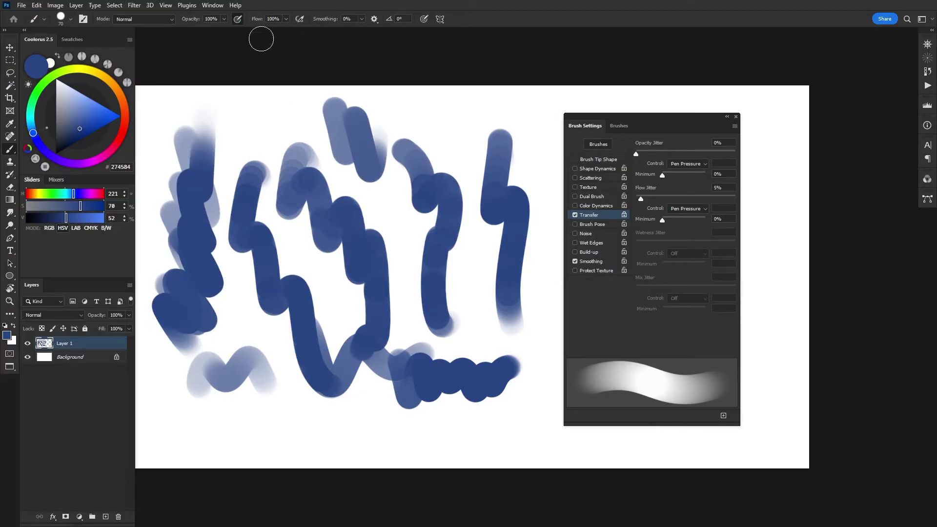
click(238, 19)
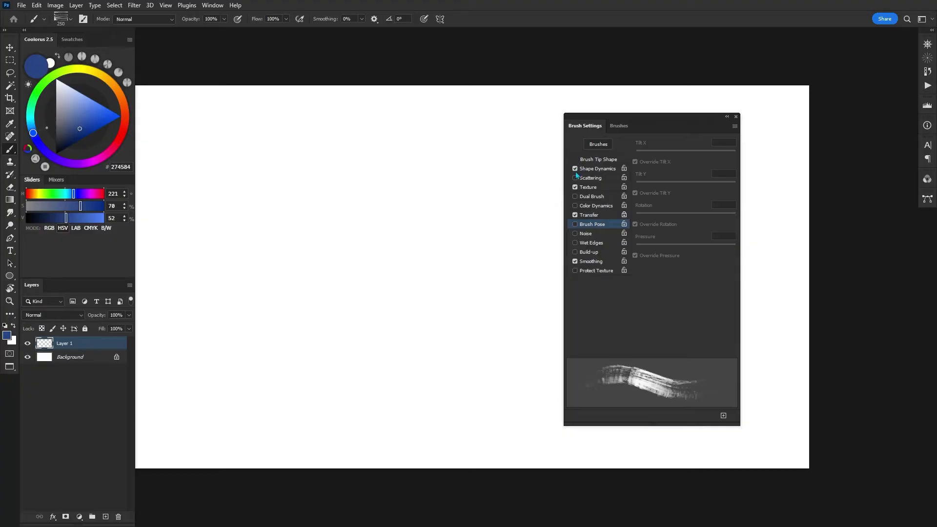
Step: Test and undo textured brush strokes, then enable Brush Pose overrides and paint a curved stroke
mouse_move(301, 215)
mouse_down()
mouse_move(287, 196)
mouse_move(414, 186)
mouse_move(327, 232)
mouse_move(332, 188)
mouse_move(372, 244)
mouse_move(304, 296)
mouse_move(311, 377)
mouse_move(427, 337)
mouse_move(450, 198)
mouse_move(515, 317)
mouse_up()
key(ctrl+z)
mouse_move(312, 316)
mouse_down()
mouse_move(389, 335)
mouse_move(418, 261)
mouse_up()
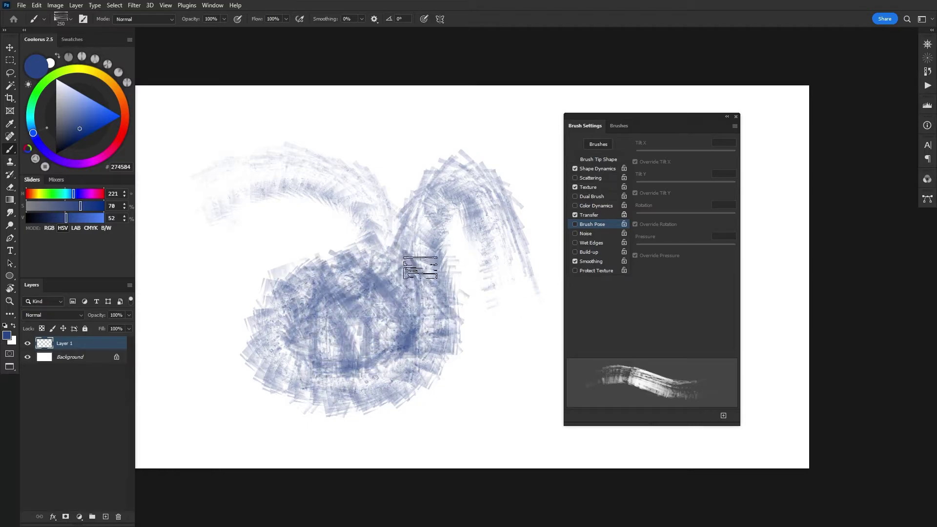
mouse_move(300, 232)
mouse_down()
mouse_move(241, 199)
mouse_move(362, 146)
mouse_up()
key(ctrl+z)
key(ctrl+z)
key(ctrl+z)
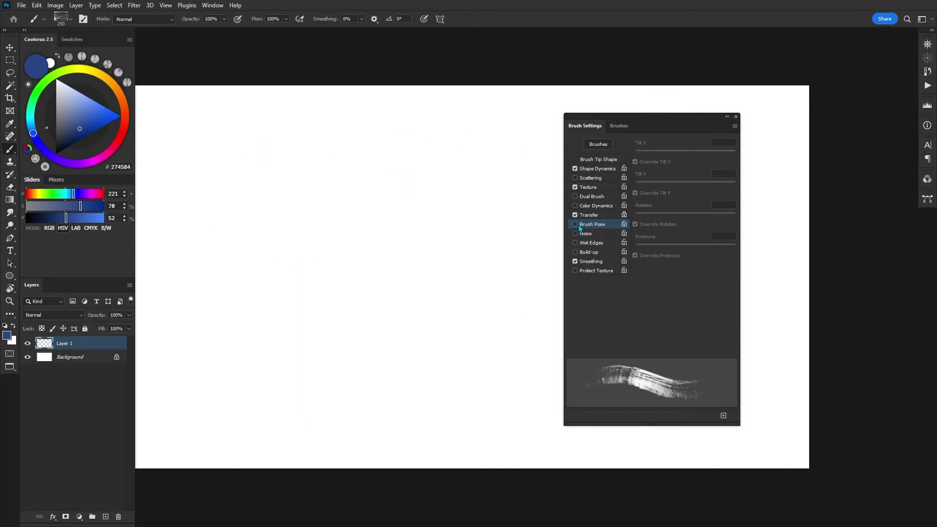
click(576, 225)
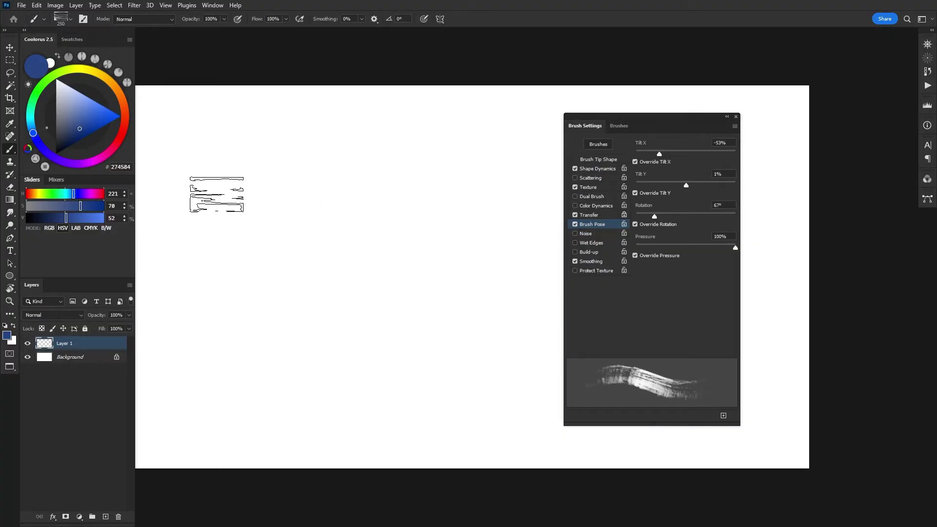
mouse_move(204, 191)
mouse_down()
mouse_move(265, 168)
mouse_move(324, 177)
mouse_move(356, 211)
mouse_move(349, 255)
mouse_move(300, 295)
mouse_move(274, 350)
mouse_move(331, 364)
mouse_move(397, 329)
mouse_move(438, 362)
mouse_move(479, 317)
mouse_move(427, 250)
mouse_move(479, 186)
mouse_move(445, 130)
mouse_move(505, 82)
mouse_up()
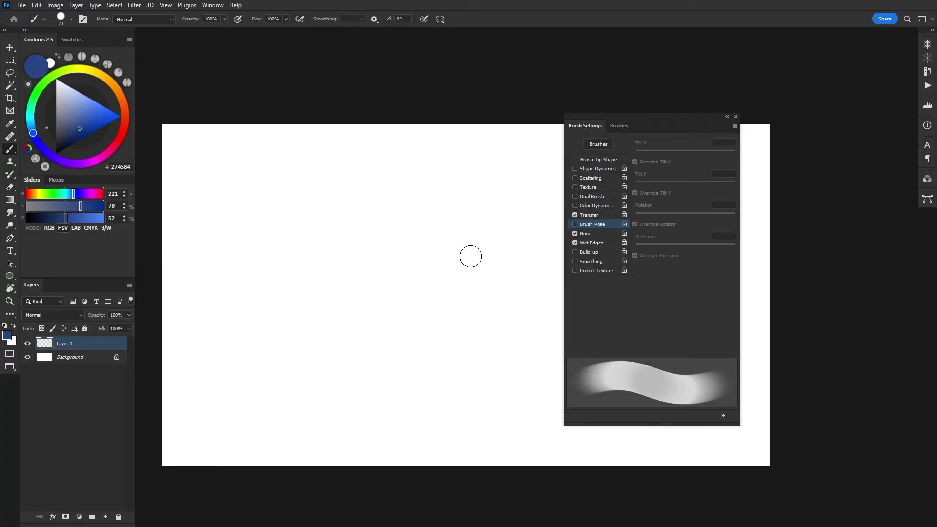
Step: Paint overlapping light and dark wet-edged strokes, zoomed in on the middle and left
drag(467, 251, 478, 312)
drag(477, 268, 510, 241)
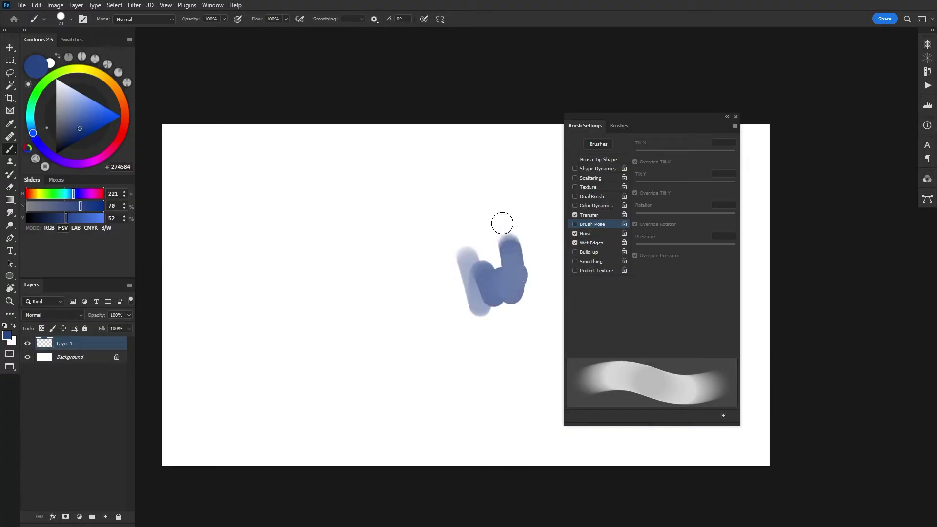
drag(436, 267, 458, 361)
ctrl+click(490, 339)
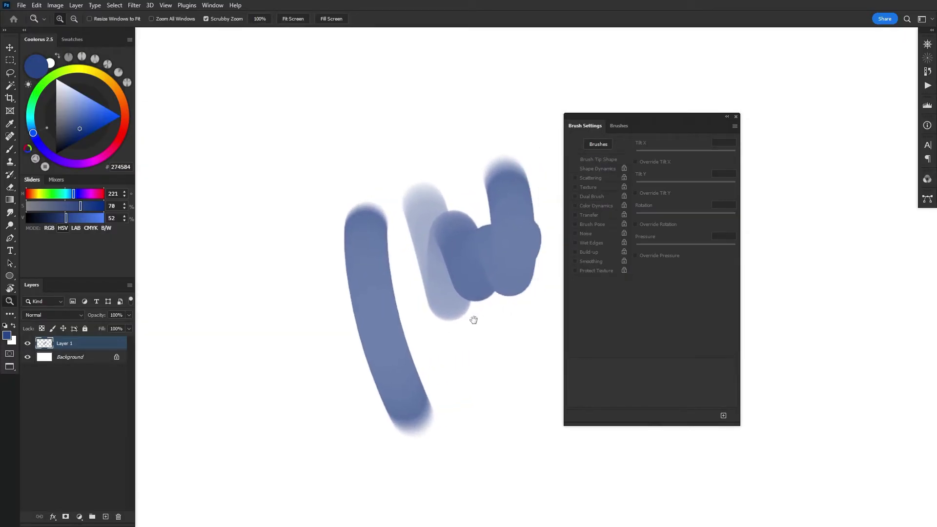
mouse_move(388, 240)
mouse_down()
mouse_move(457, 402)
mouse_move(391, 282)
mouse_move(463, 423)
mouse_up()
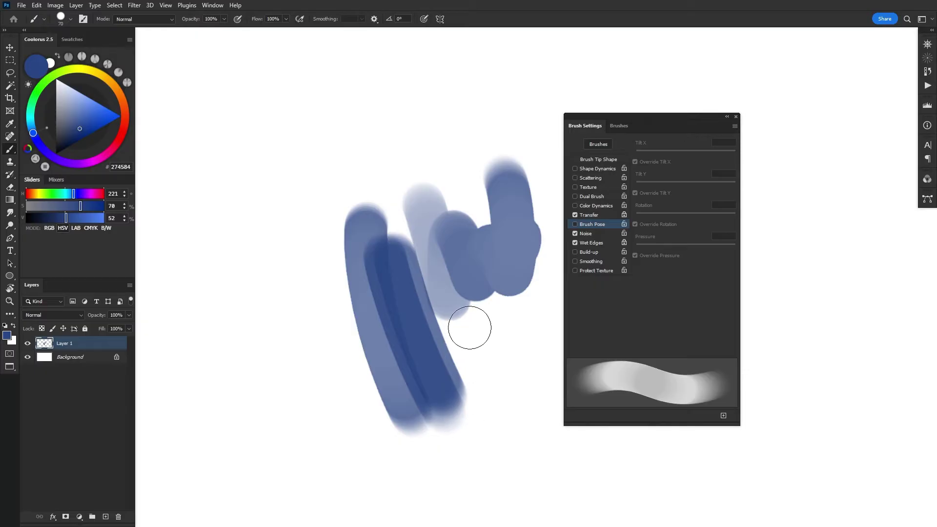
drag(468, 324, 428, 314)
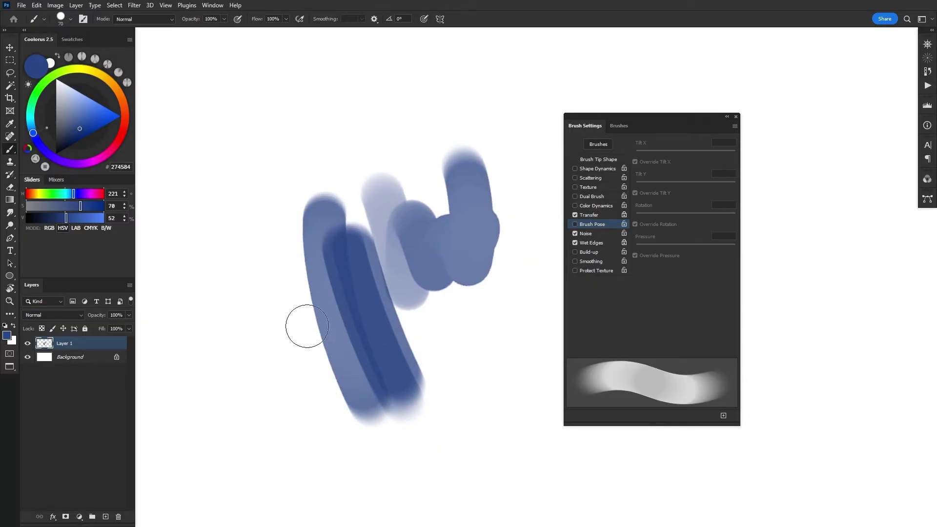
drag(256, 242, 331, 441)
drag(232, 251, 313, 434)
Step: Zoom back out to the whole canvas, enable Smoothing, and paint a zigzag stroke
drag(363, 354, 408, 339)
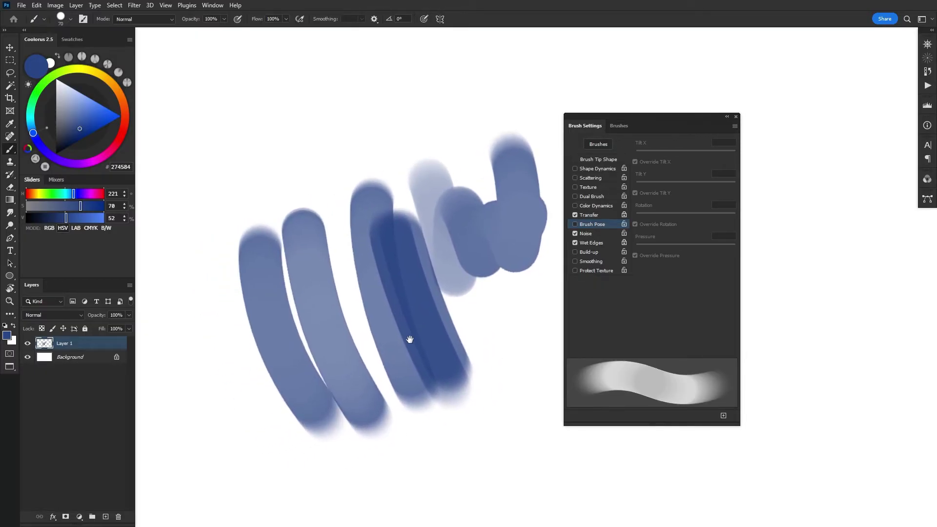
key(z)
alt+click(476, 329)
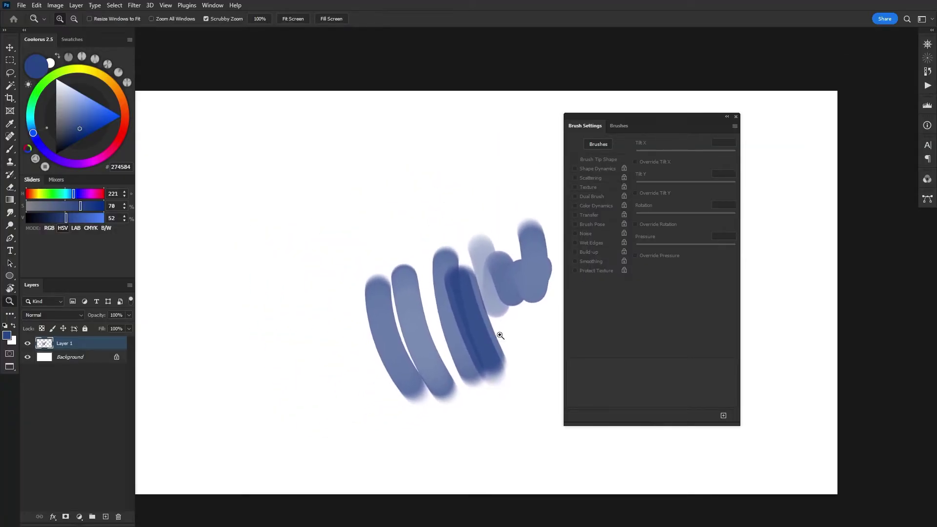
key(b)
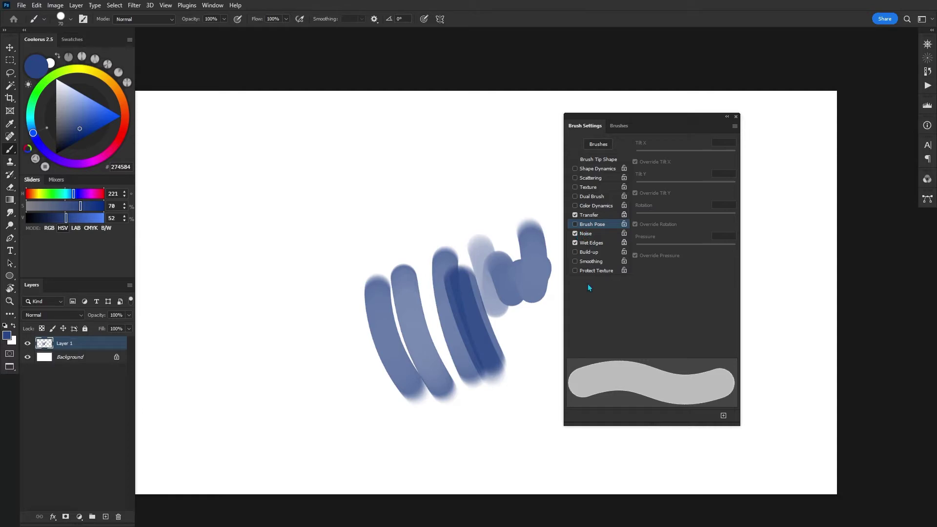
click(593, 260)
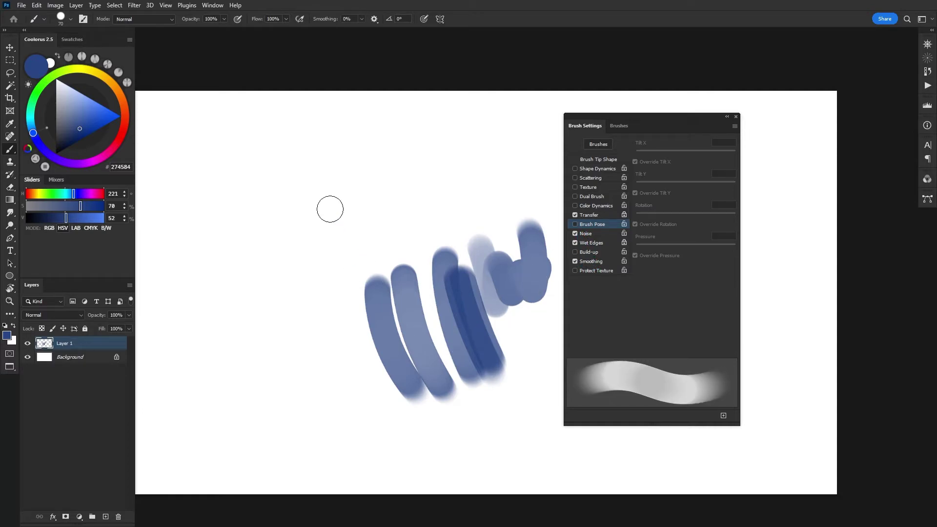
mouse_move(330, 210)
mouse_down()
mouse_move(403, 211)
mouse_move(456, 174)
mouse_up()
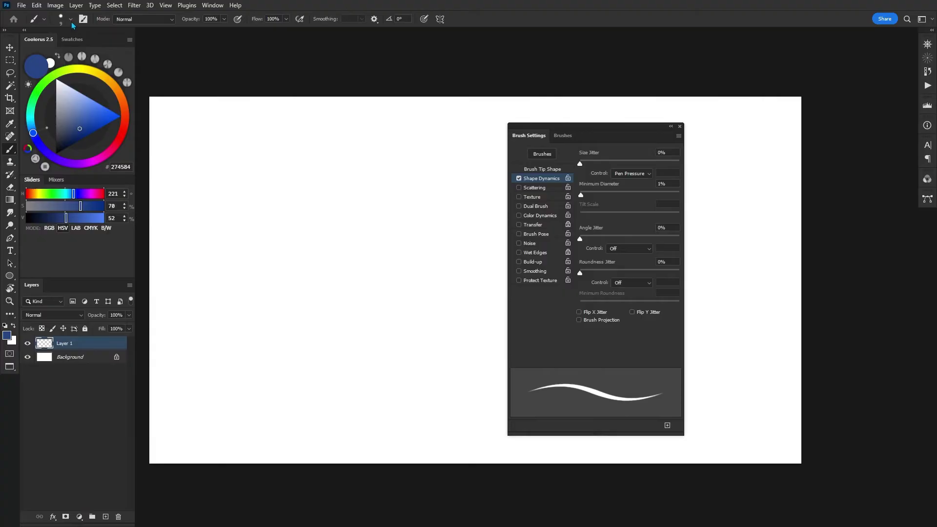
Step: Turn off Shape Dynamics, paint an S-stroke at 45 px, and add short strokes below at 30 px
click(72, 21)
click(731, 61)
click(519, 179)
key(bracketright)
key(bracketright)
key(bracketright)
key(bracketright)
key(bracketright)
key(bracketright)
key(bracketright)
key(bracketright)
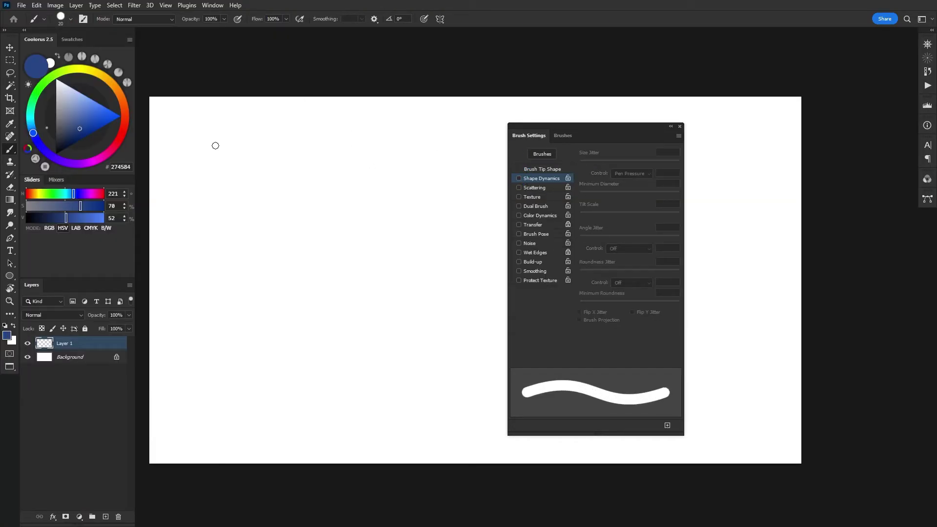
mouse_move(210, 134)
mouse_down()
mouse_move(224, 187)
mouse_move(215, 254)
mouse_move(268, 307)
mouse_up()
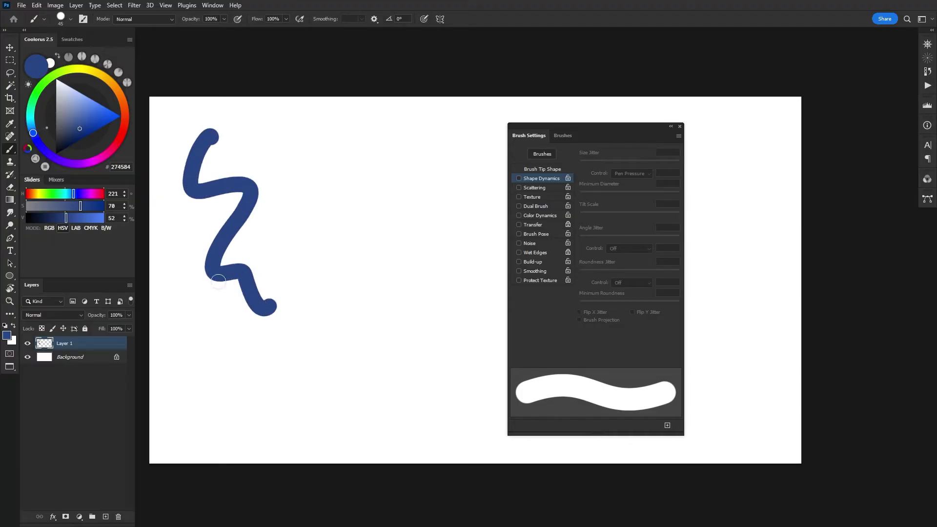
drag(180, 282, 213, 331)
drag(192, 371, 235, 389)
key(bracketleft)
key(bracketleft)
key(bracketleft)
drag(172, 410, 213, 435)
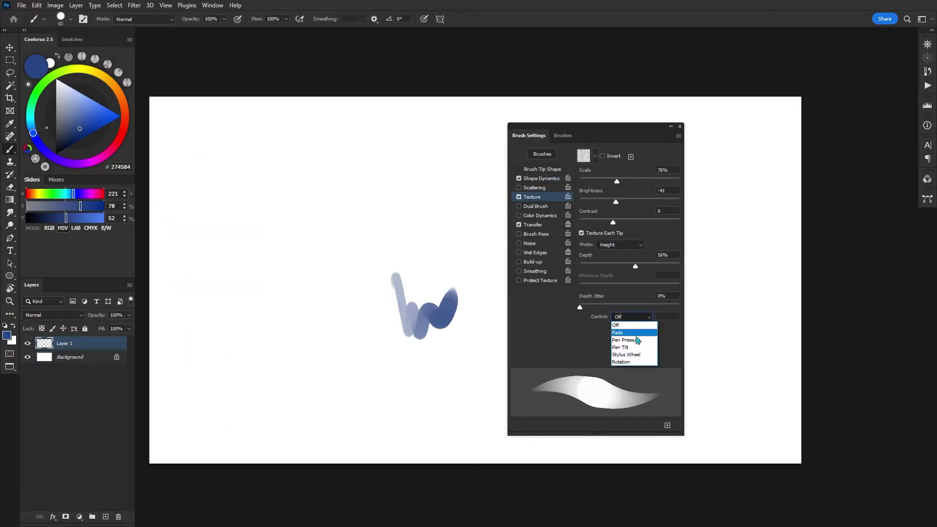
Step: Paint long dark strokes left of the smiley face, then smaller diagonal strokes below it
click(619, 324)
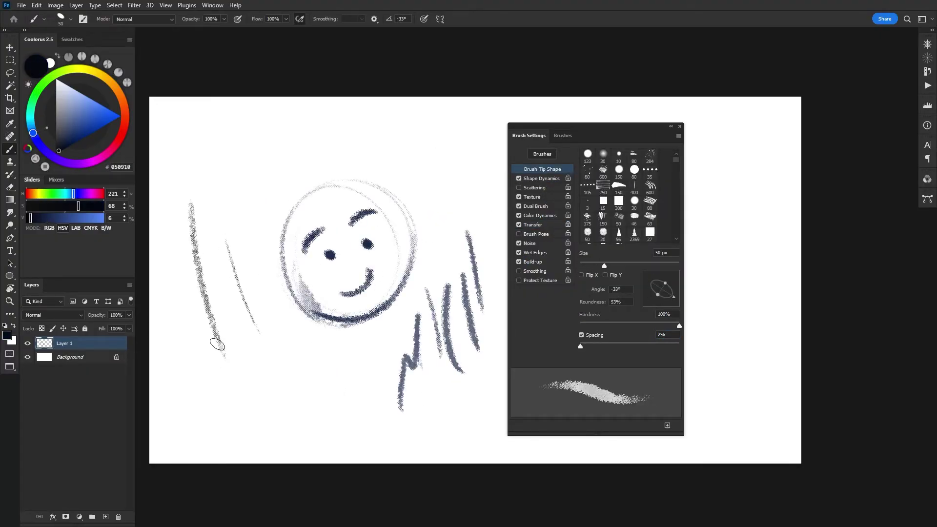
mouse_move(198, 195)
mouse_down()
mouse_move(253, 399)
mouse_move(270, 411)
mouse_up()
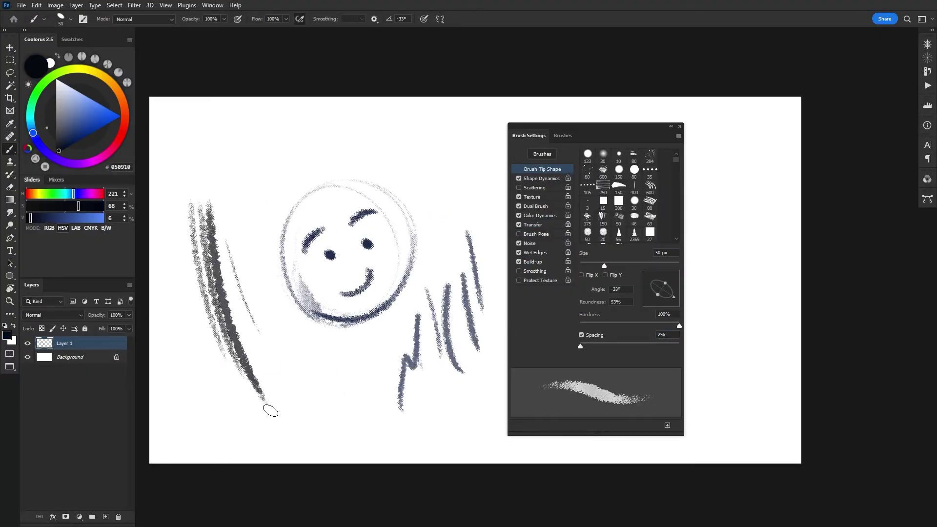
drag(228, 203, 299, 401)
key(bracketleft)
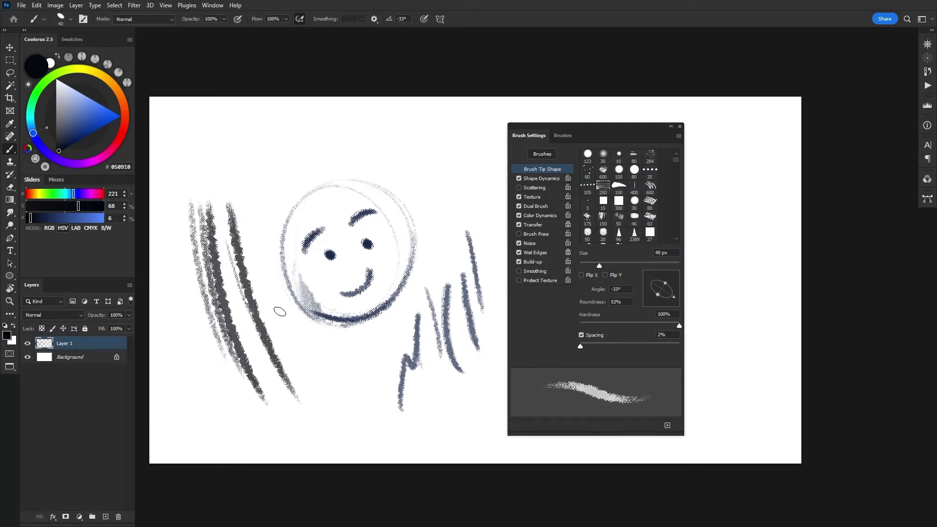
drag(276, 306, 360, 392)
drag(297, 370, 348, 404)
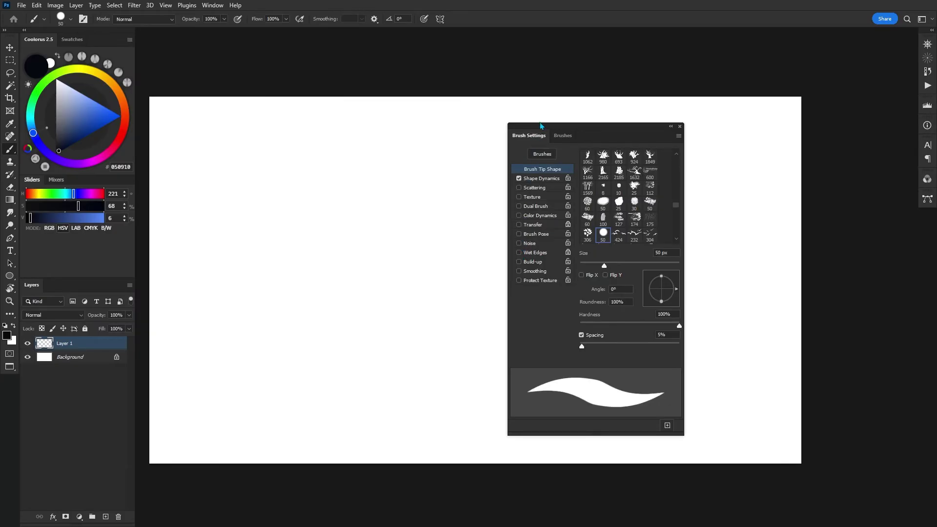
Step: Stamp a cluster of small black dots on the canvas
key(F5)
click(403, 255)
key(ctrl+z)
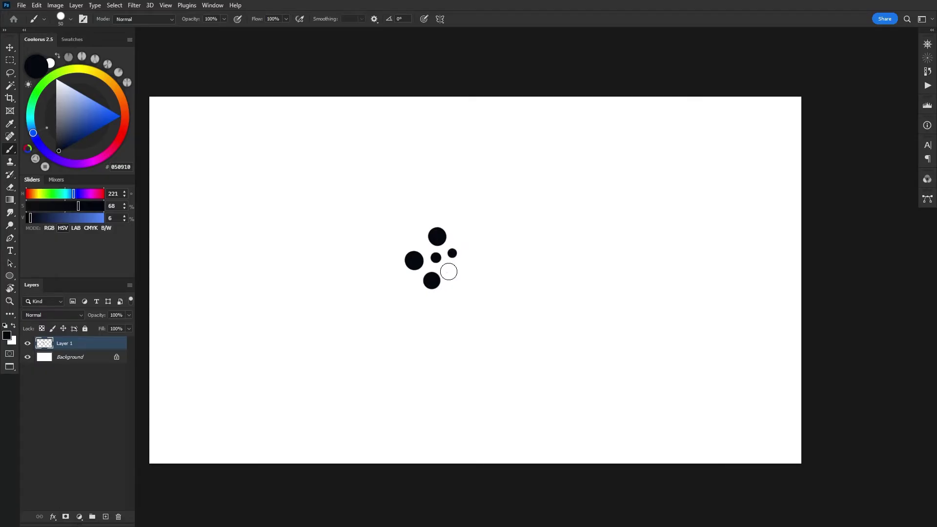
click(462, 242)
click(463, 283)
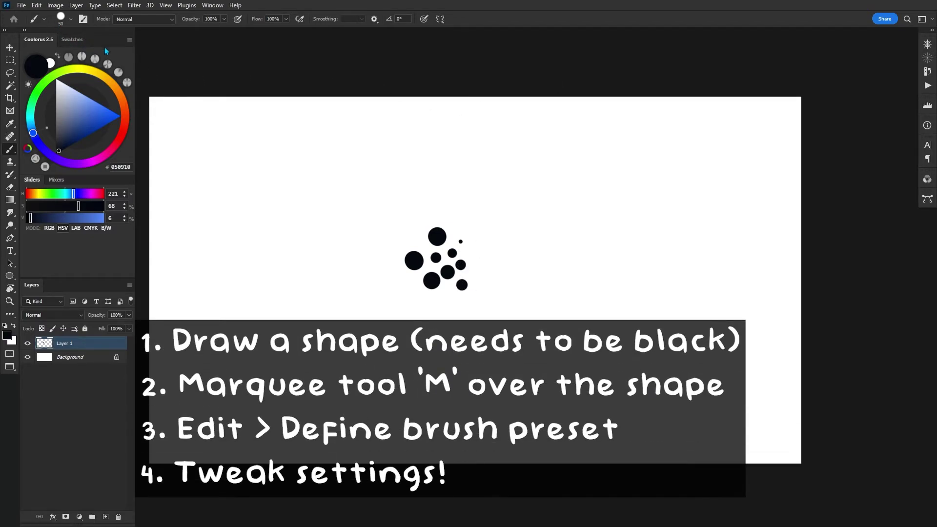
Step: Marquee-select the dot cluster and define it as brush preset Sampled Brush 25
key(m)
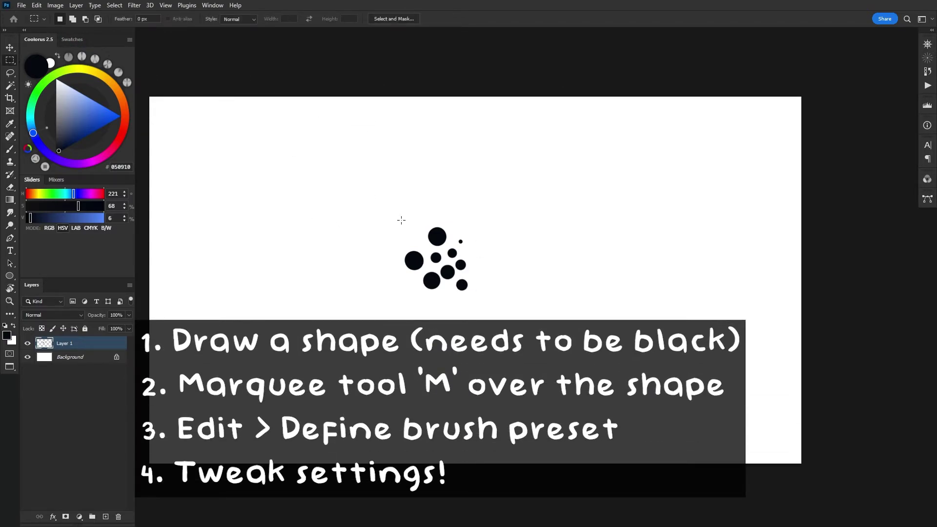
drag(391, 215, 492, 306)
click(37, 5)
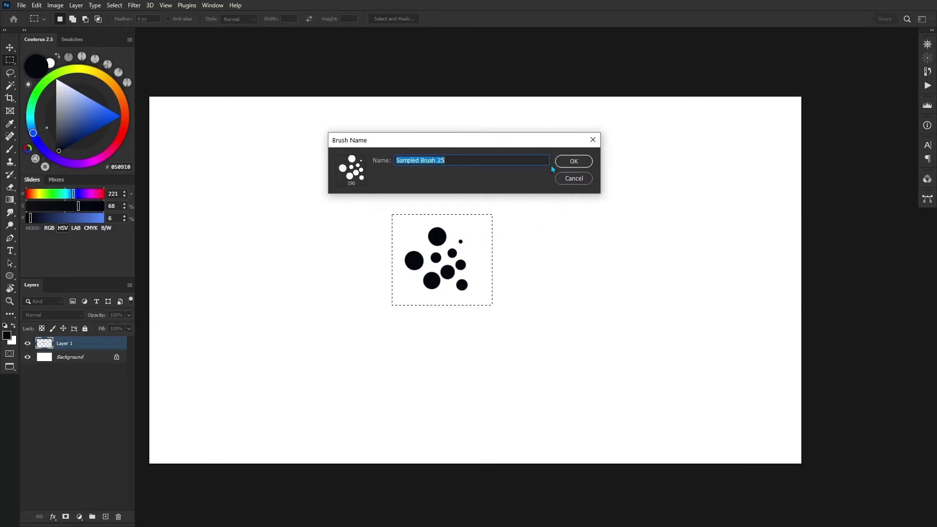
click(582, 166)
Step: Shrink the dot brush to 150 px and test wide spacing, then bring Spacing down to 2%
key(b)
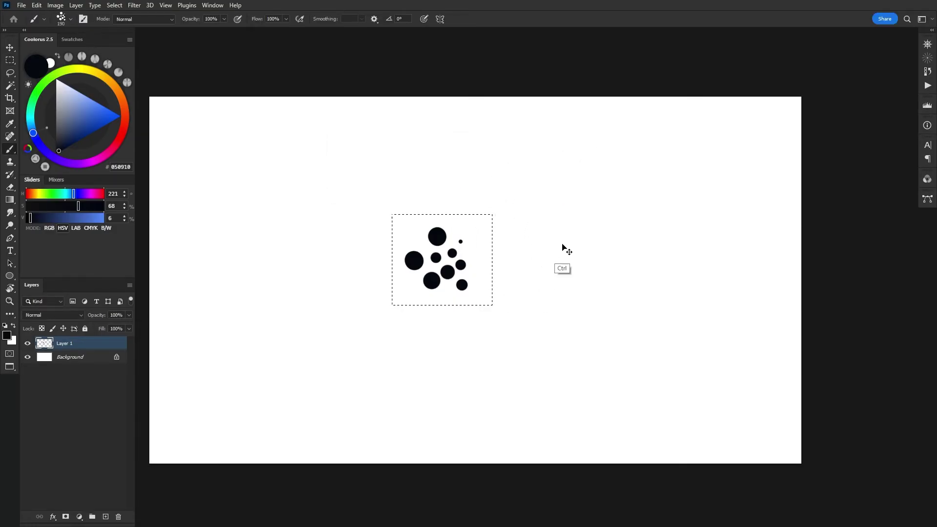
key(bracketleft)
key(bracketleft)
key(F5)
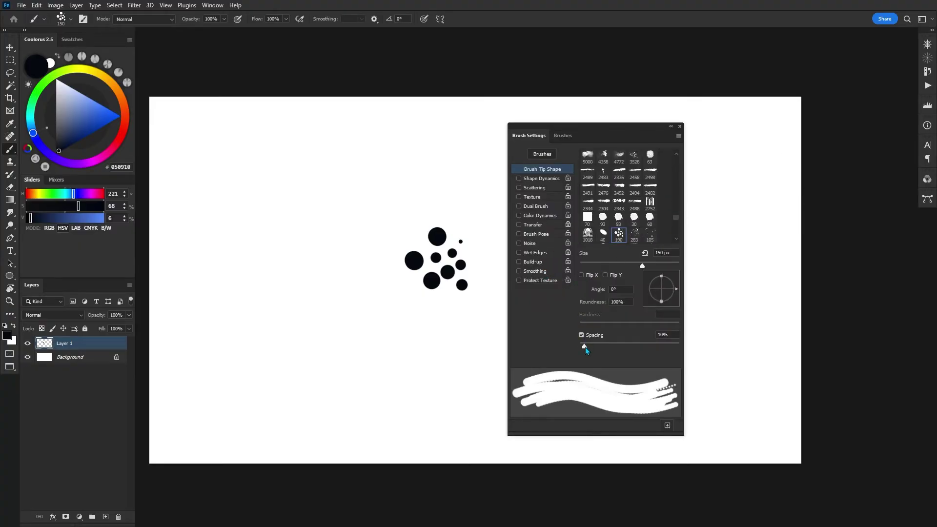
drag(585, 349, 621, 349)
drag(293, 363, 337, 180)
drag(621, 346, 580, 346)
drag(419, 415, 466, 185)
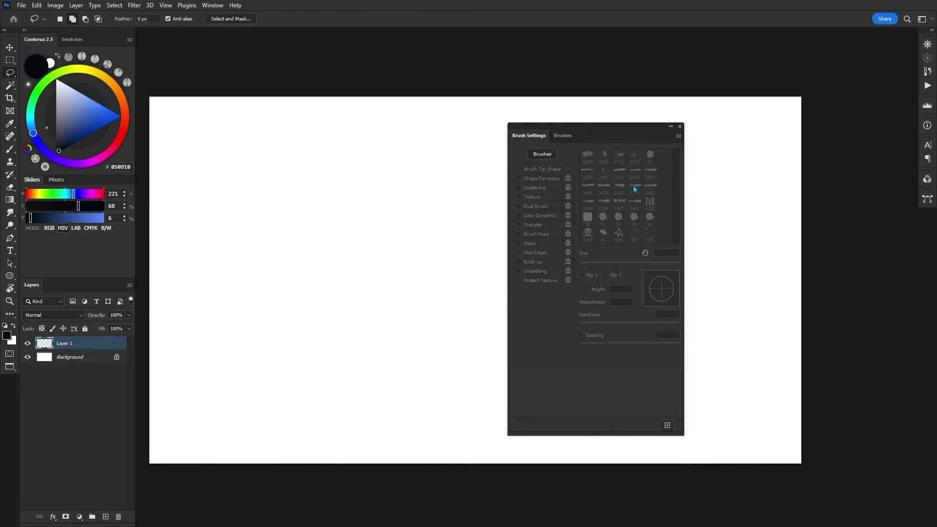
Step: Enable Shape Dynamics with 81% Minimum Diameter, then clear the canvas
click(519, 178)
drag(371, 371, 375, 229)
click(631, 173)
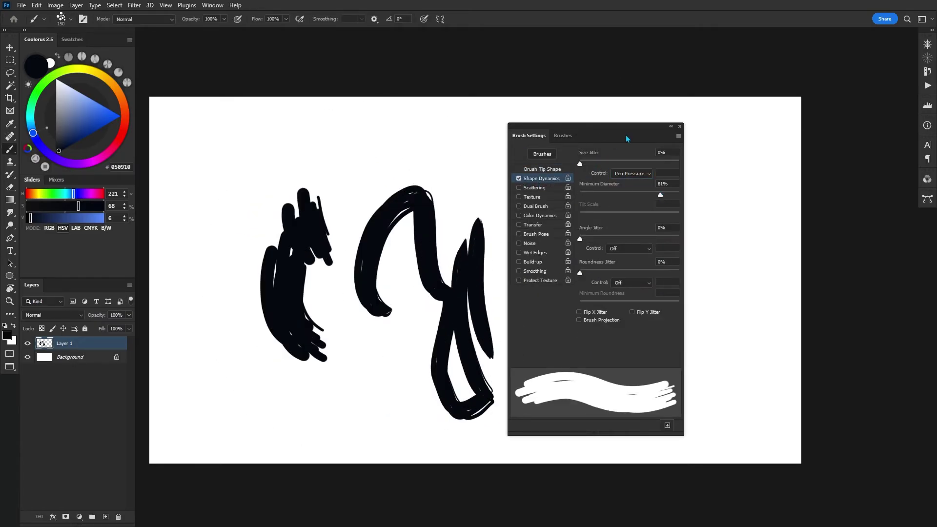
drag(351, 328, 380, 395)
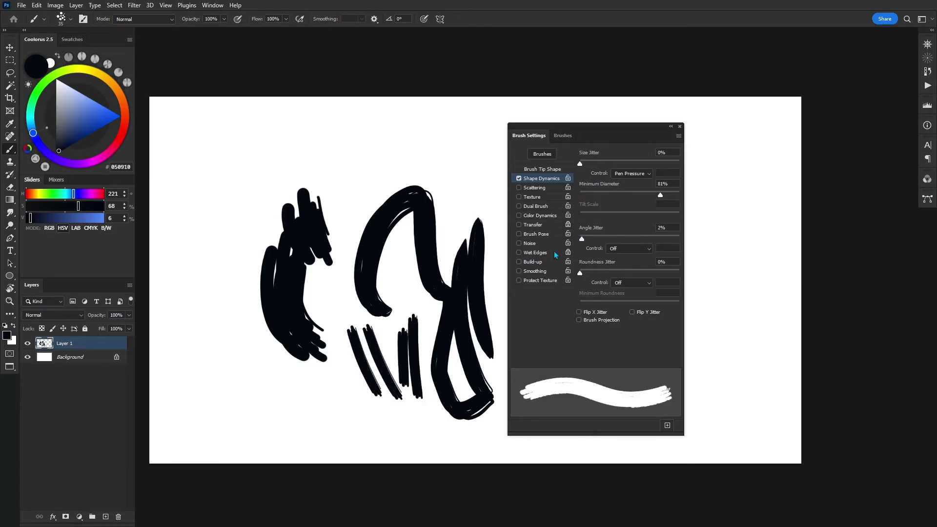
key(ctrl+a)
key(Delete)
Step: Turn off angle and roundness controls, set Roundness Jitter 17% and Minimum Roundness 25%, and test strokes
click(629, 248)
click(616, 255)
drag(415, 254, 481, 378)
drag(463, 298, 483, 356)
drag(476, 253, 483, 342)
click(631, 283)
click(630, 292)
drag(306, 259, 349, 371)
drag(336, 237, 367, 363)
drag(388, 249, 388, 407)
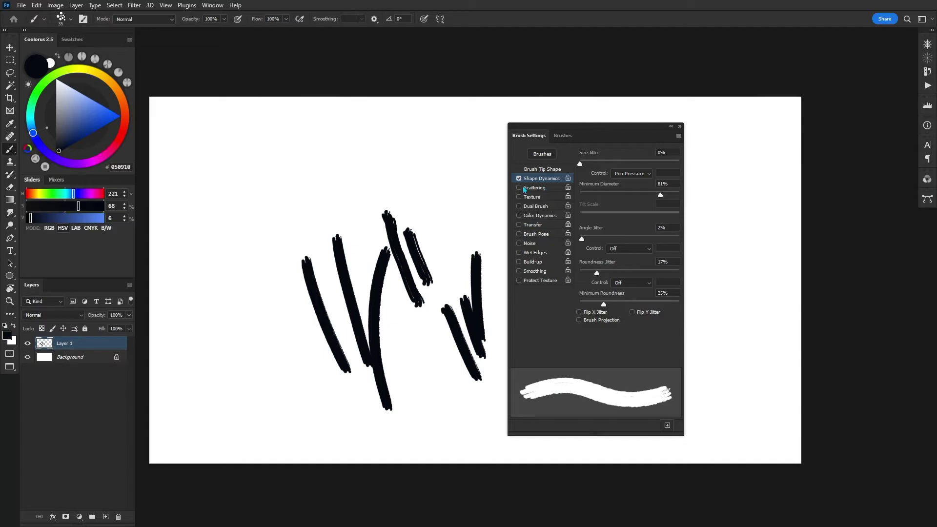
Step: Enable Texture with 10% depth and paint textured test strokes
click(520, 198)
drag(406, 318, 446, 400)
drag(424, 305, 457, 376)
drag(604, 268, 590, 266)
mouse_move(459, 214)
mouse_down()
mouse_move(454, 188)
mouse_move(490, 299)
mouse_up()
drag(371, 151, 398, 280)
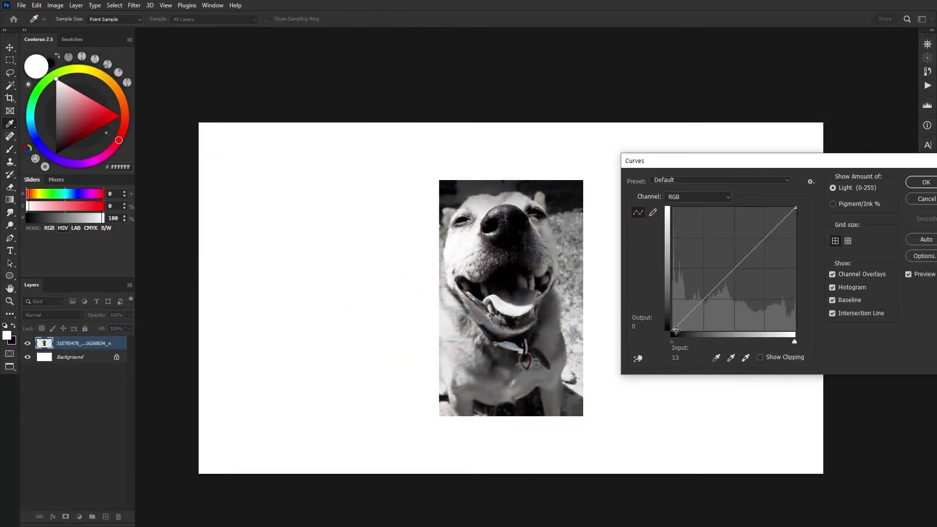
Step: Darken the dog photo's shadows with Curves, lasso the dog, and delete its background
drag(676, 330, 684, 331)
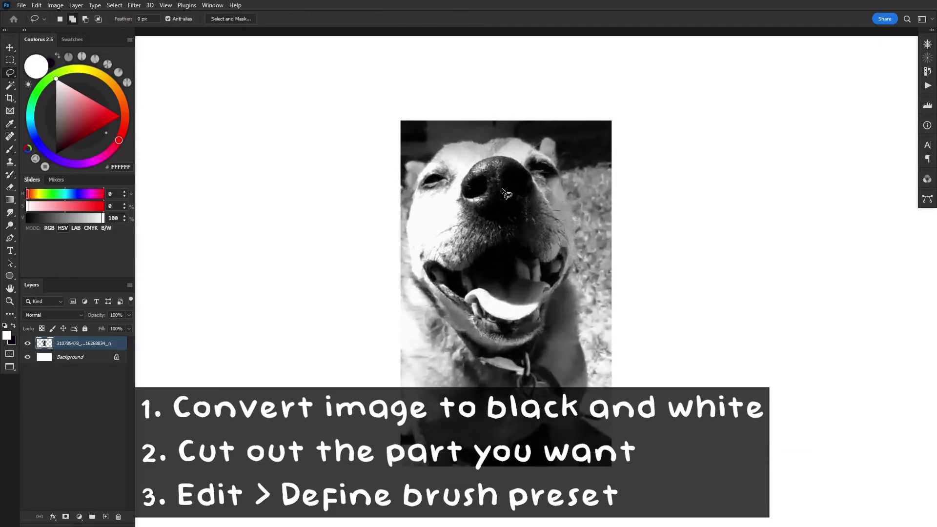
drag(409, 215, 592, 396)
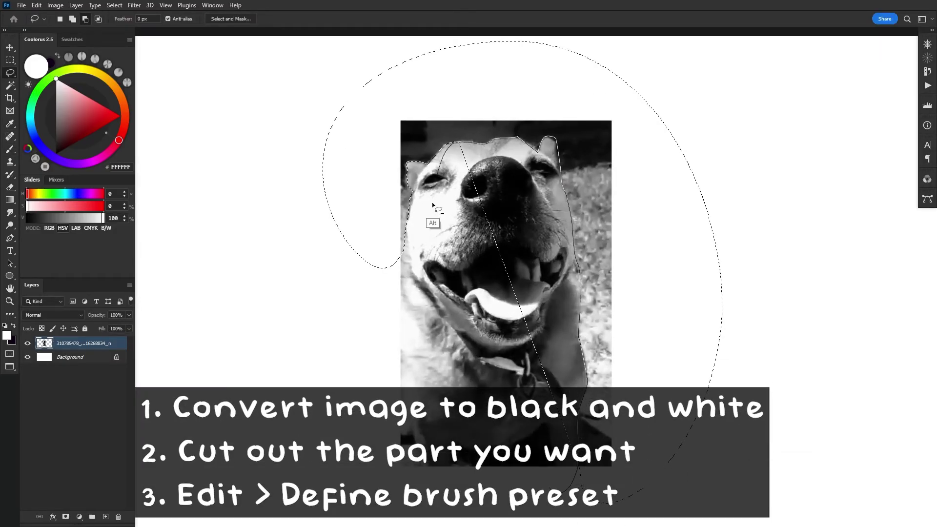
key(Delete)
drag(567, 140, 562, 180)
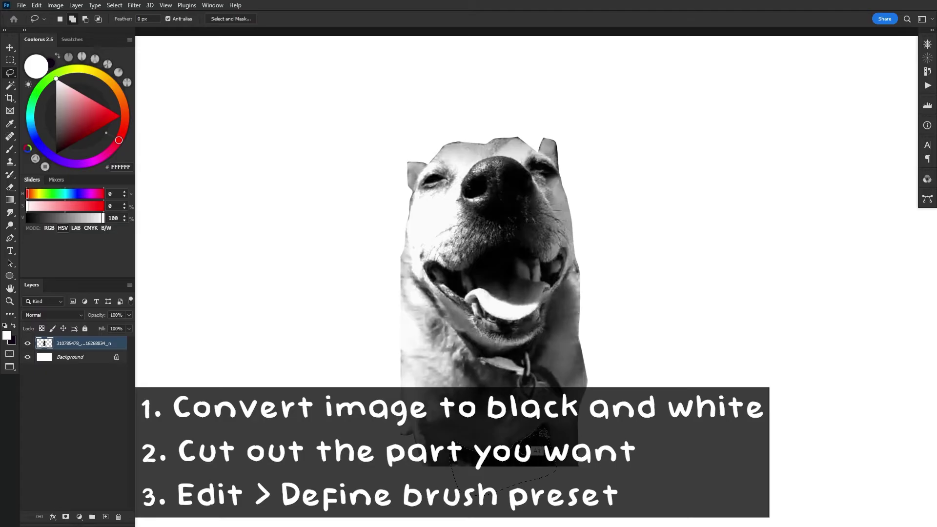
drag(543, 433, 547, 430)
key(ctrl+d)
key(e)
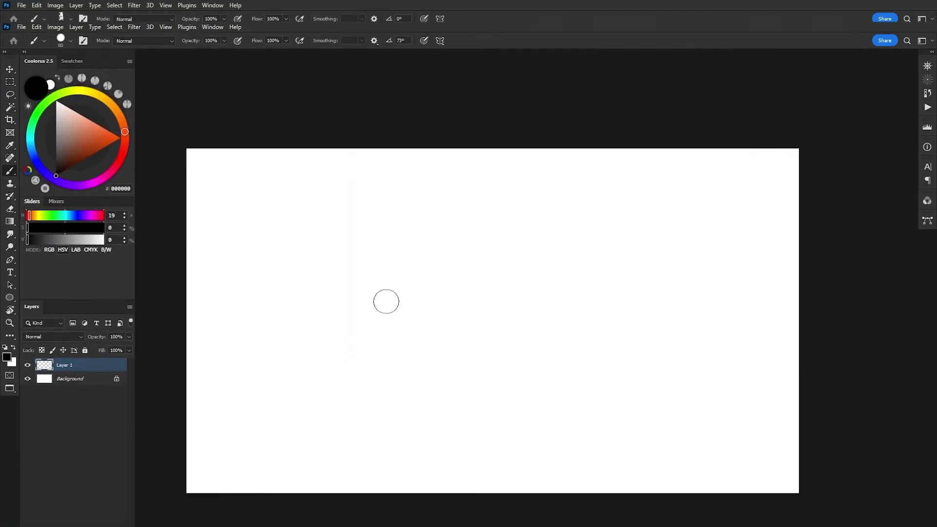
Step: Stamp the last black dot and save the row of four dots as a brush preset
click(393, 305)
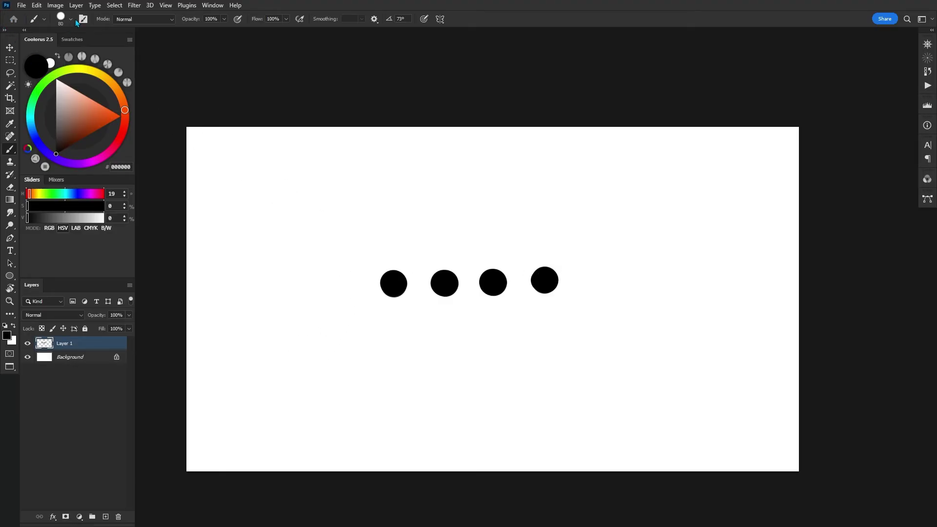
key(m)
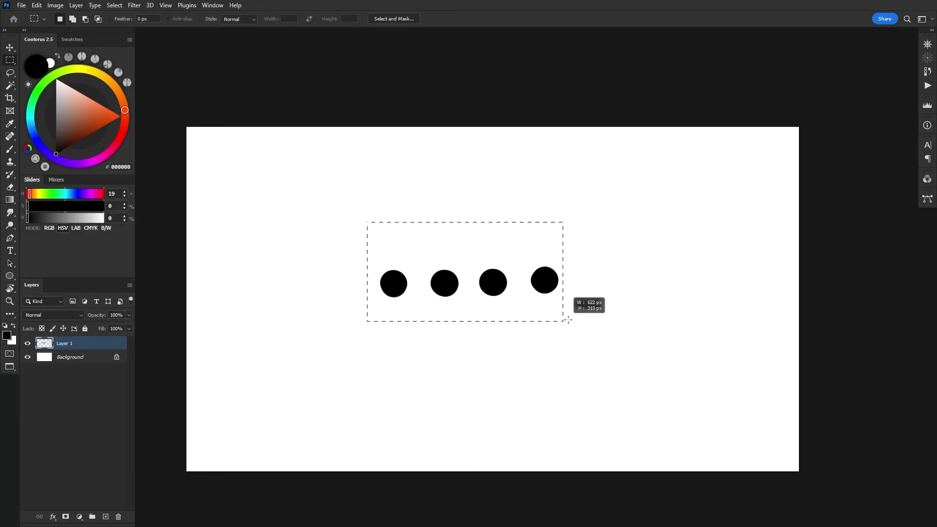
click(36, 6)
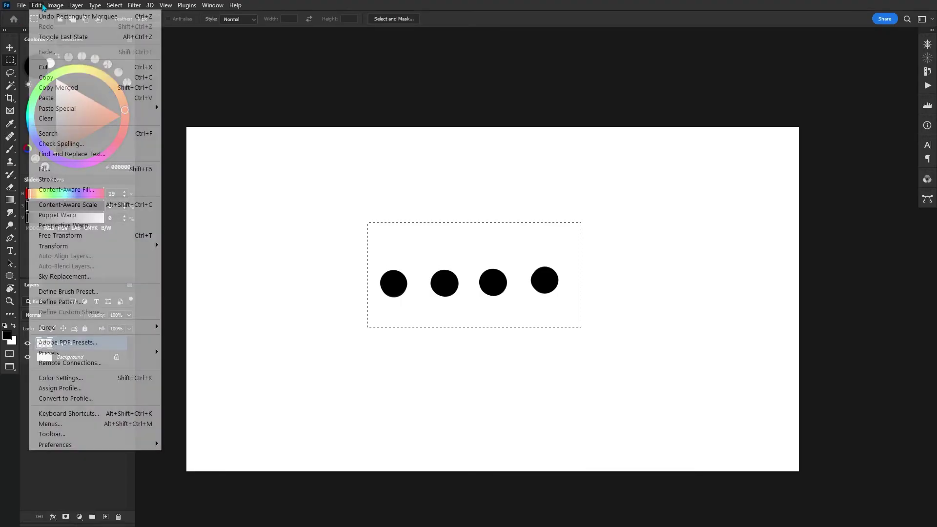
click(100, 293)
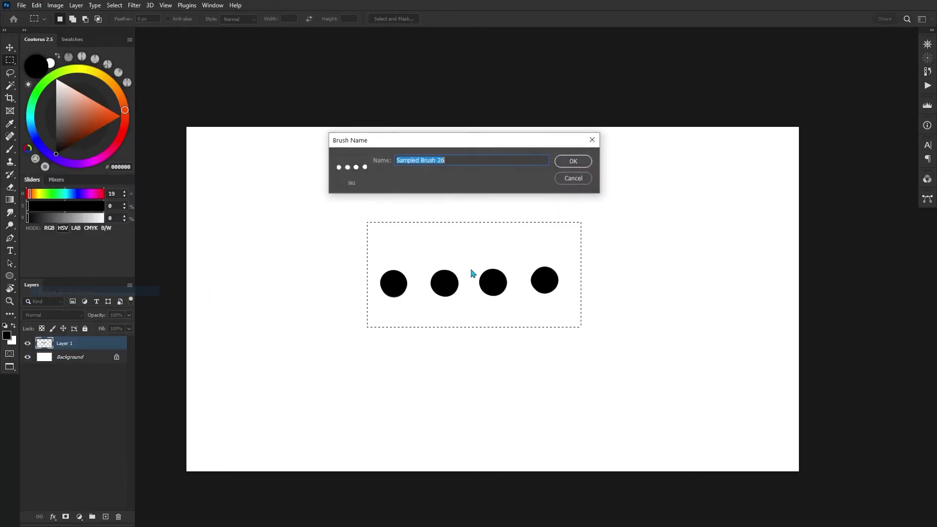
click(575, 165)
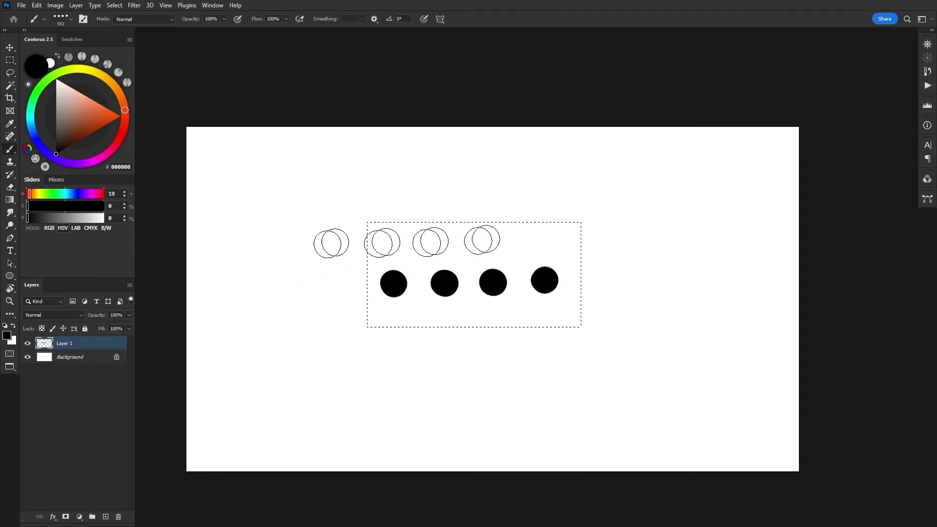
Step: Shrink the four-dot brush to 500 and paint three curving four-line ribbon strokes
key(bracketleft)
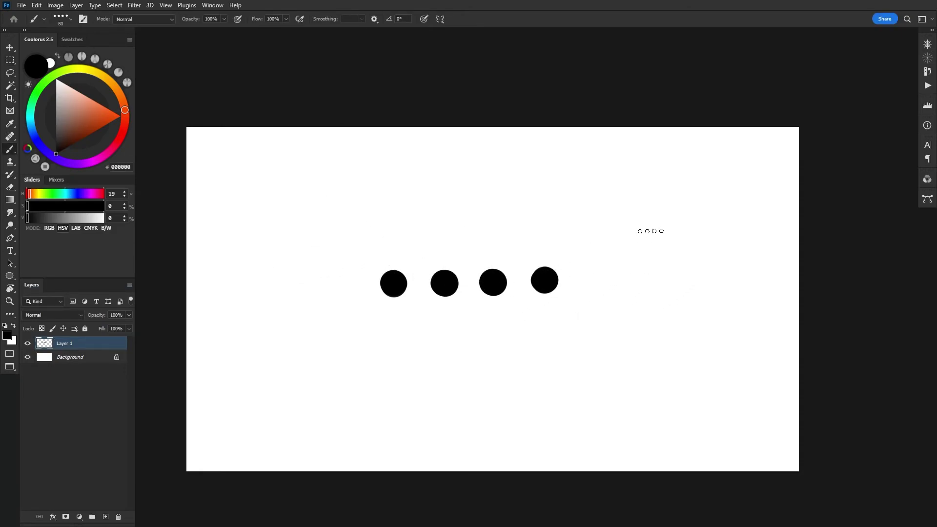
mouse_move(656, 206)
mouse_down()
mouse_move(655, 295)
mouse_move(627, 360)
mouse_move(662, 404)
mouse_up()
mouse_move(300, 388)
mouse_down()
mouse_move(269, 250)
mouse_move(370, 345)
mouse_move(516, 332)
mouse_up()
drag(493, 163, 549, 272)
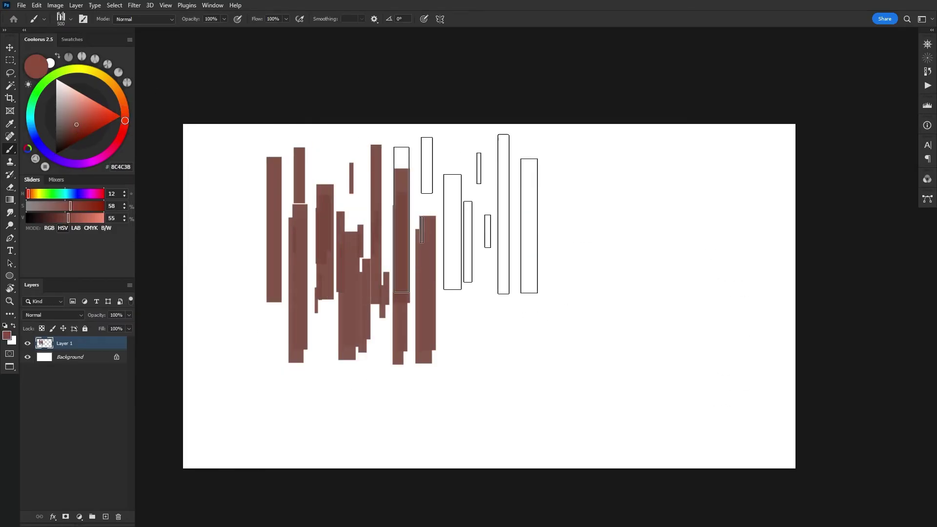
Step: Paint rows of rectangular plank strokes, shifting the colour to orange-brown partway
key(F5)
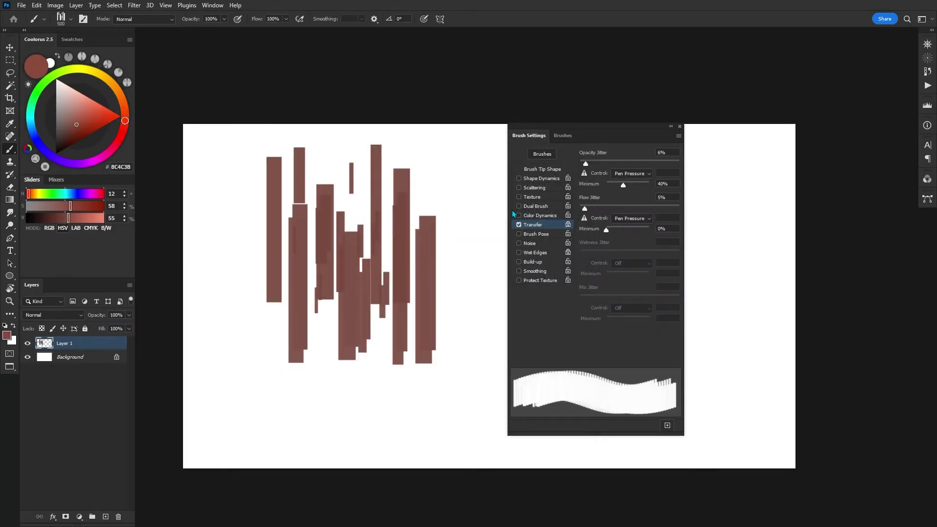
key(F5)
mouse_move(341, 147)
mouse_down()
mouse_move(385, 219)
mouse_move(463, 293)
mouse_move(356, 357)
mouse_move(463, 344)
mouse_move(418, 303)
mouse_move(481, 360)
mouse_move(428, 241)
mouse_move(338, 333)
mouse_up()
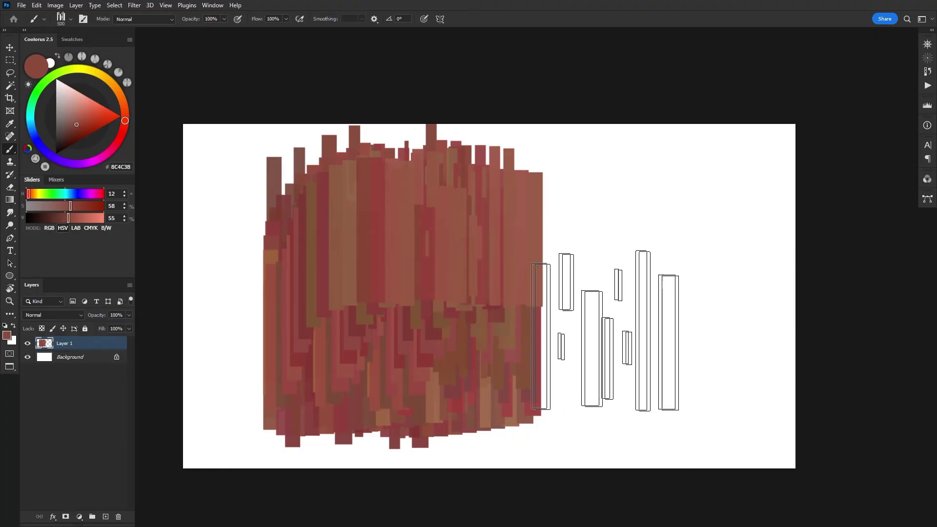
key(ctrl+z)
key(ctrl+z)
key(ctrl+z)
mouse_move(473, 284)
mouse_down()
mouse_move(340, 369)
mouse_move(266, 366)
mouse_move(530, 356)
mouse_move(488, 351)
mouse_move(356, 244)
mouse_move(244, 215)
mouse_move(507, 233)
mouse_move(497, 203)
mouse_move(493, 226)
mouse_move(418, 297)
mouse_move(470, 356)
mouse_move(508, 317)
mouse_move(488, 357)
mouse_up()
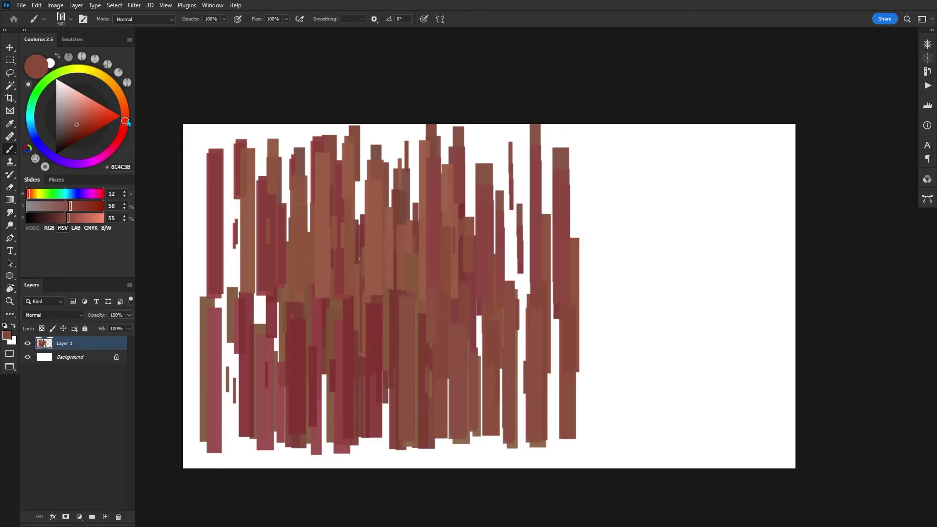
drag(127, 115, 126, 110)
mouse_move(254, 205)
mouse_down()
mouse_move(273, 220)
mouse_move(312, 361)
mouse_move(503, 214)
mouse_up()
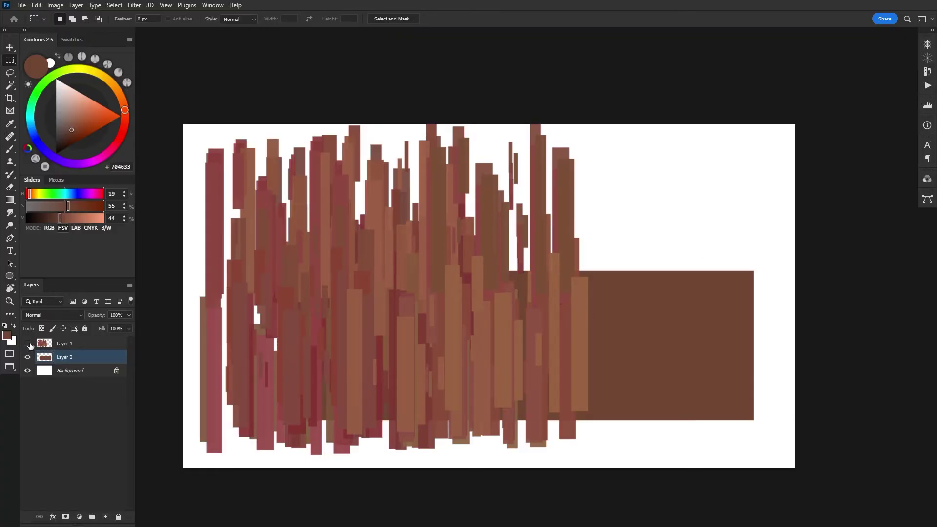
Step: Hide the planks layer, then use Free Transform to skew and stretch the strokes onto the brown plane
click(28, 344)
key(ctrl+t)
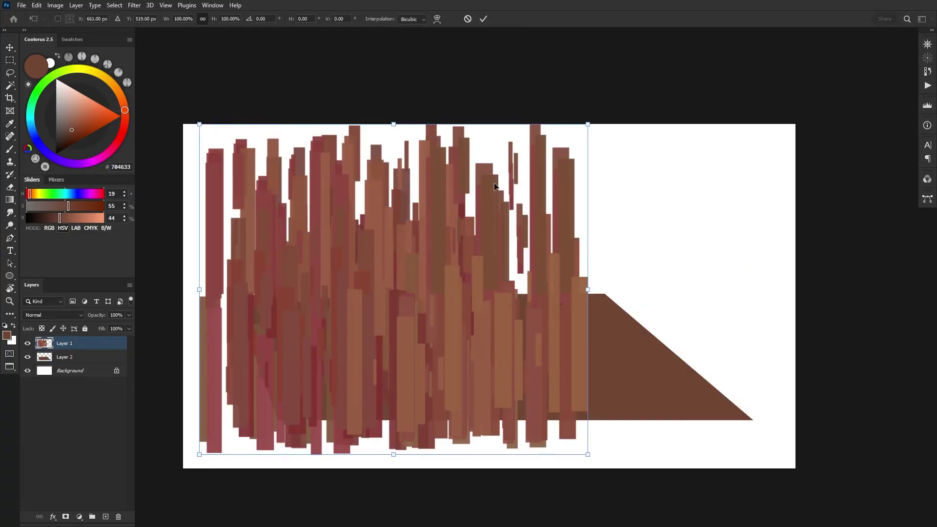
mouse_move(496, 188)
mouse_down()
mouse_move(540, 262)
mouse_move(495, 175)
mouse_up()
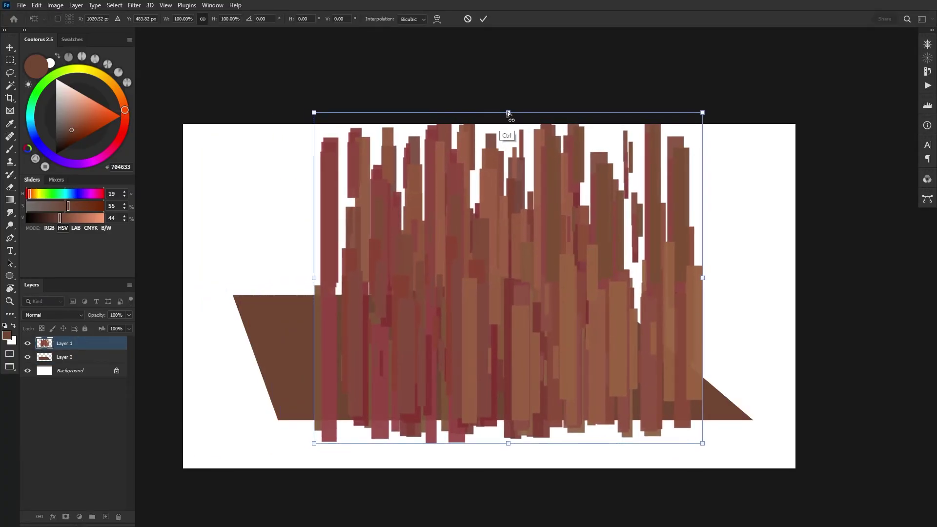
drag(508, 113, 423, 297)
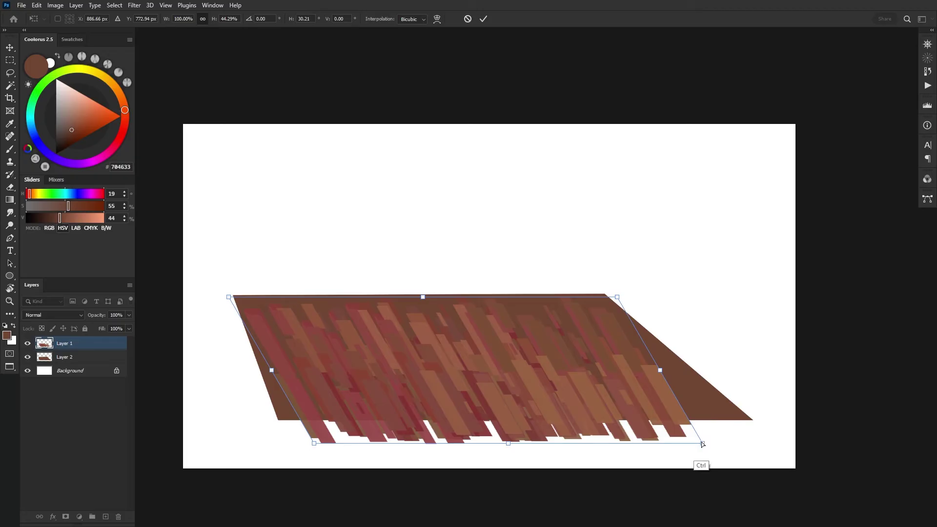
mouse_move(703, 443)
mouse_down()
mouse_move(739, 410)
mouse_move(744, 418)
mouse_up()
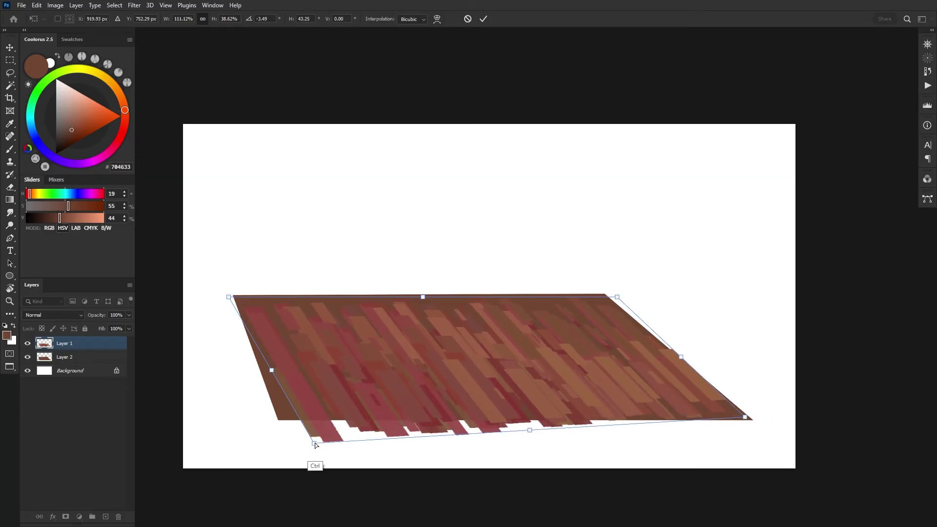
drag(315, 444, 281, 419)
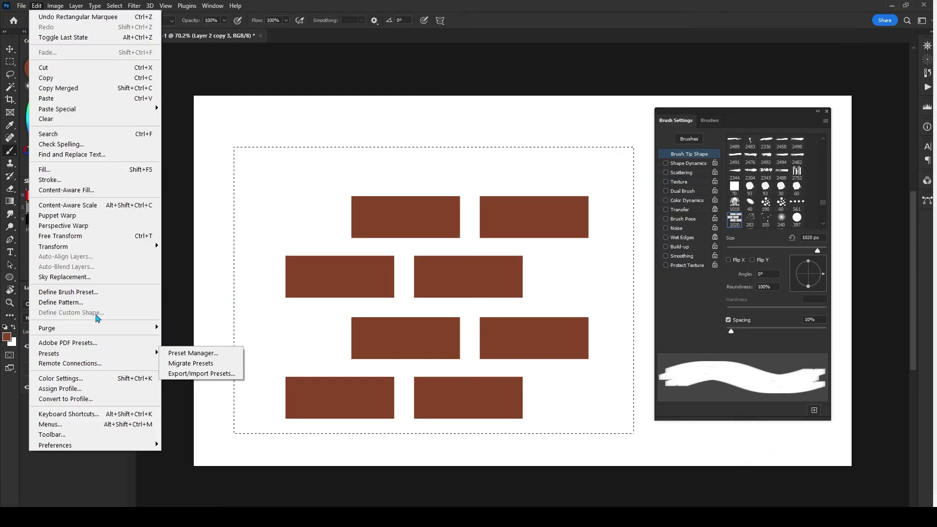
Step: Reset the colour to black, fill the brick pattern with it, and deselect
key(Escape)
key(d)
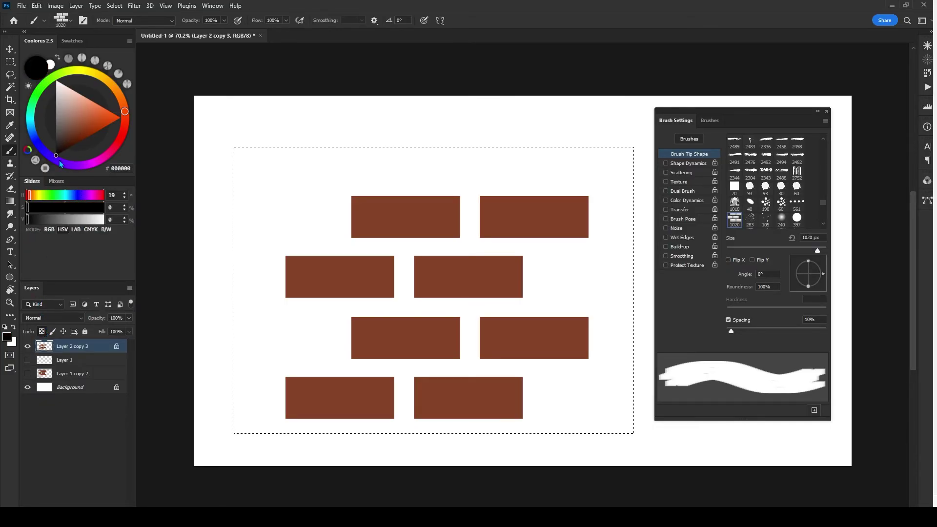
key(alt+BackSpace)
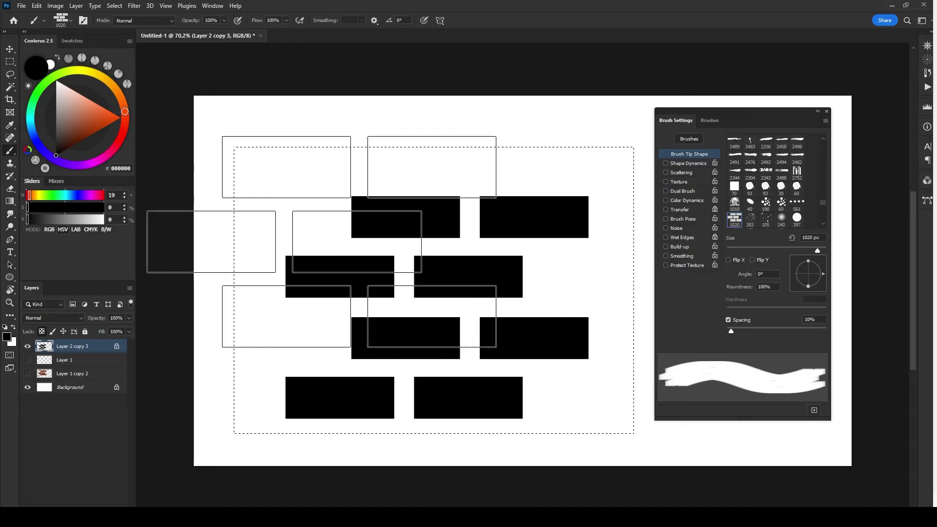
key(ctrl+d)
click(55, 6)
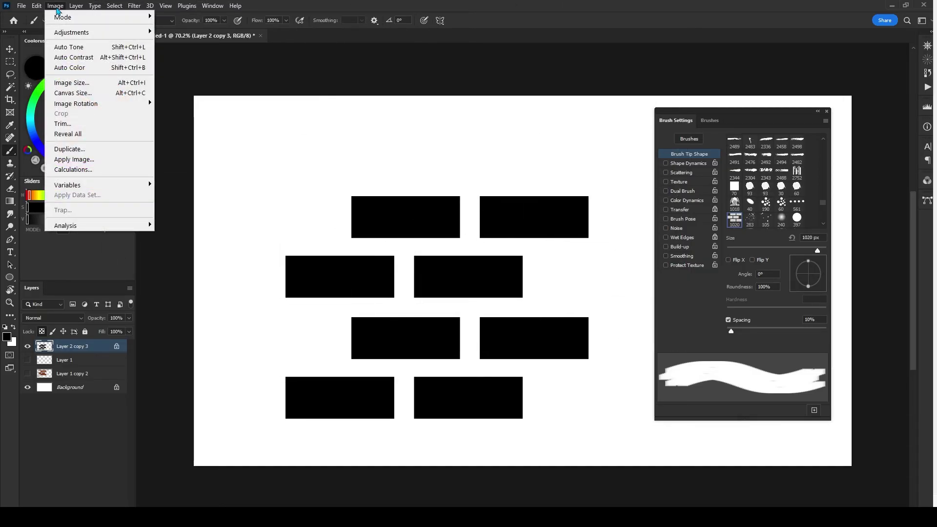
key(Escape)
click(36, 5)
key(Escape)
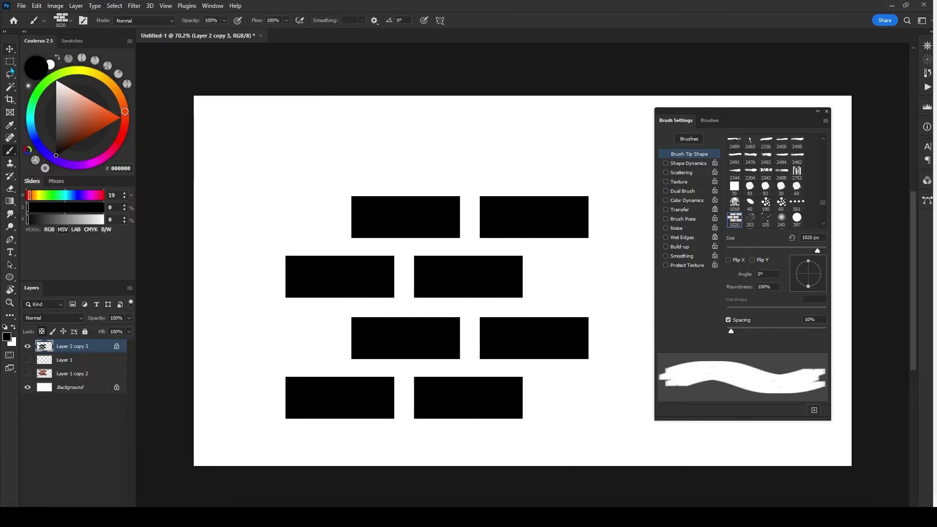
Step: Marquee the black bricks and define them as a new brush preset
click(9, 62)
drag(238, 146, 365, 262)
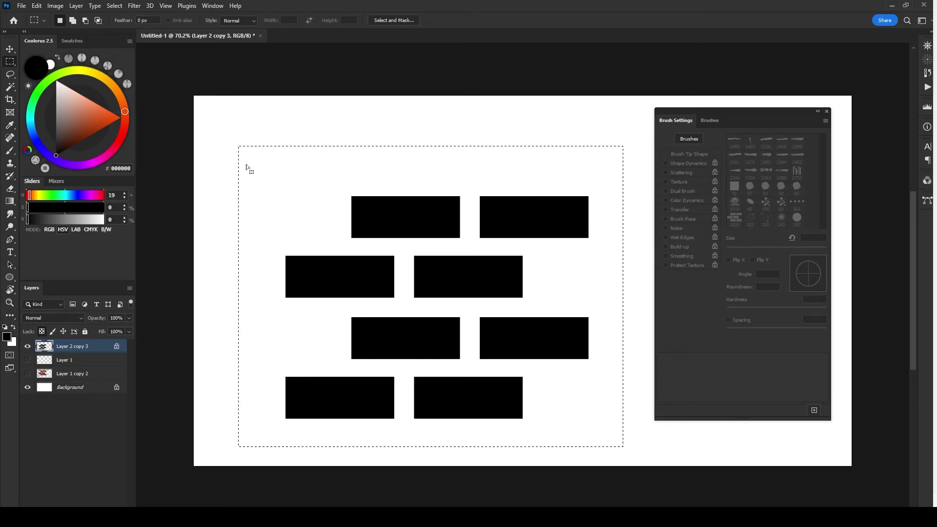
click(36, 5)
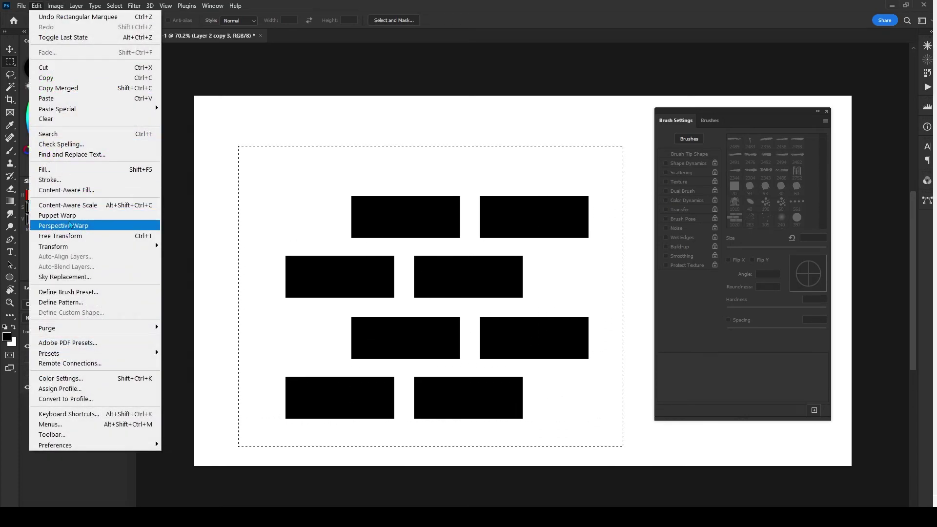
click(68, 292)
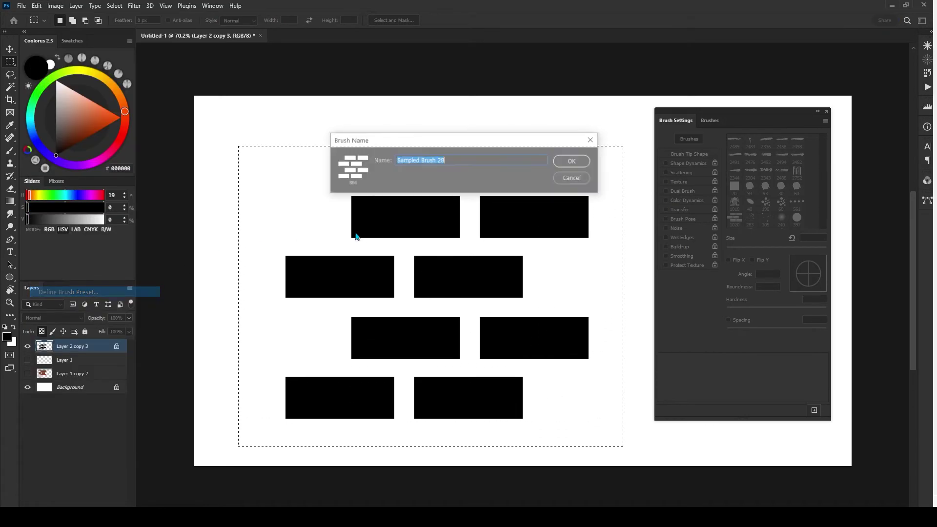
click(574, 161)
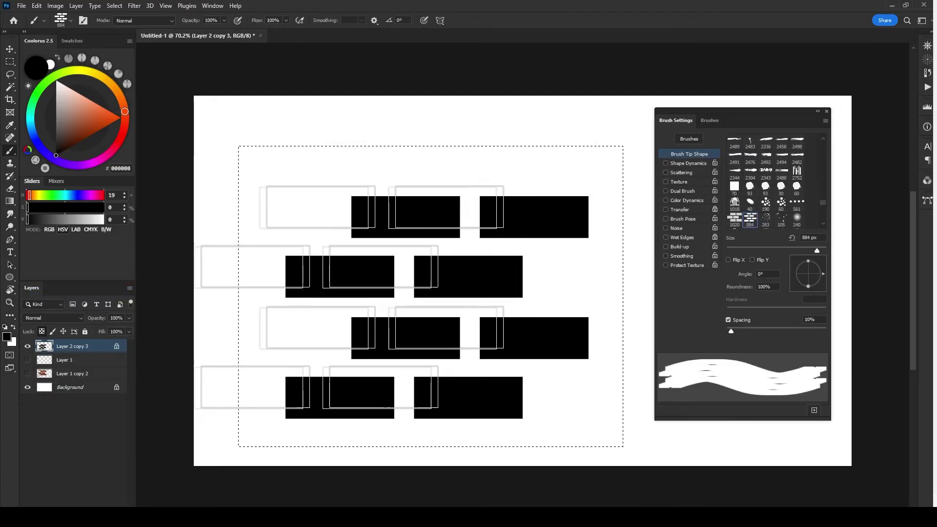
Step: Hide the original bricks layer and add a new empty layer to paint on
click(26, 346)
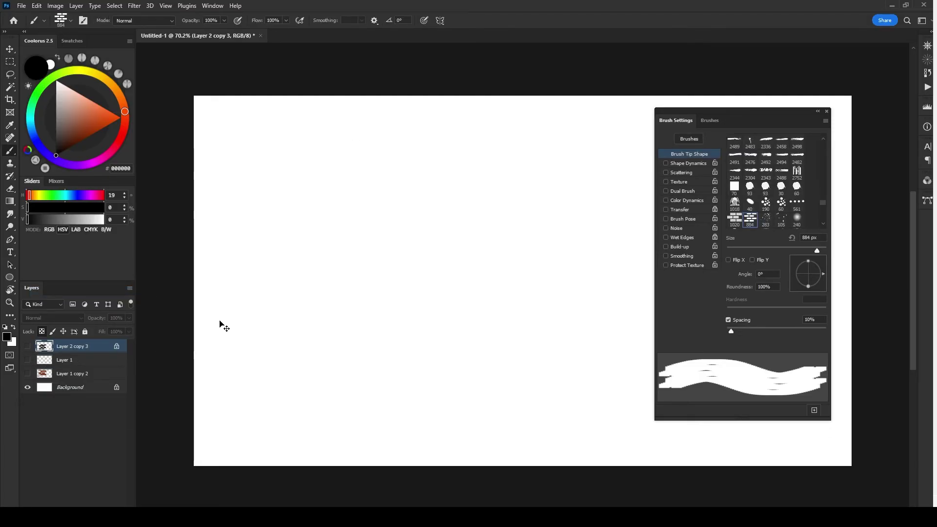
key(F5)
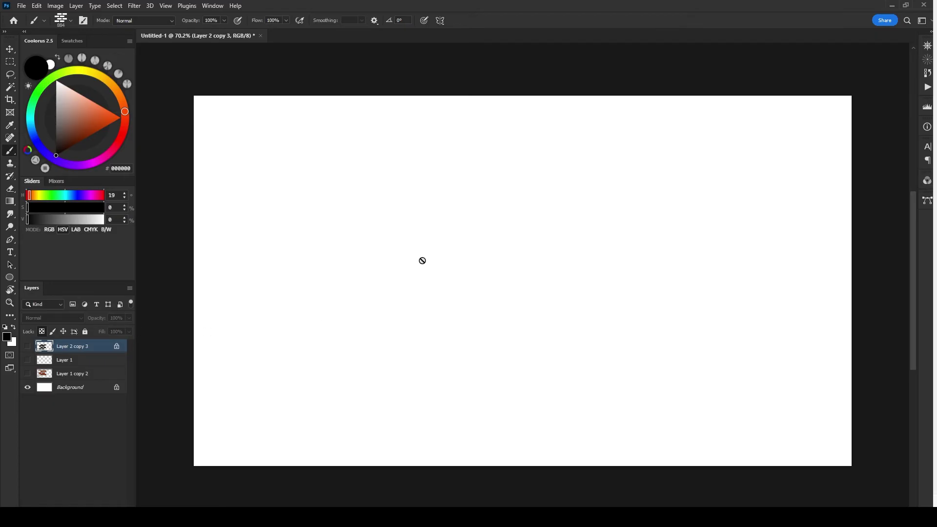
key(F5)
key(ctrl+shift+alt+n)
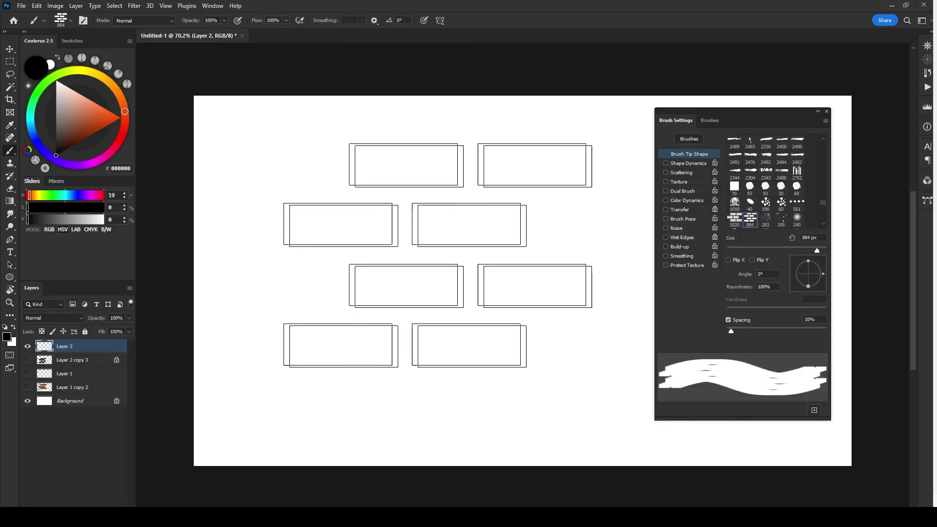
Step: Test the brick brush at 48%, 101% and 167% spacing, undoing the strokes
drag(743, 331, 750, 332)
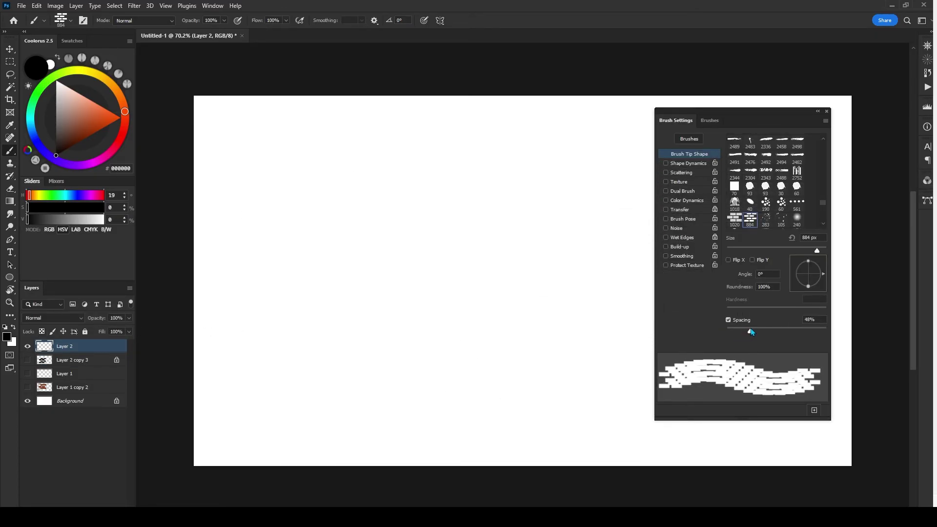
drag(386, 278, 677, 280)
key(ctrl+z)
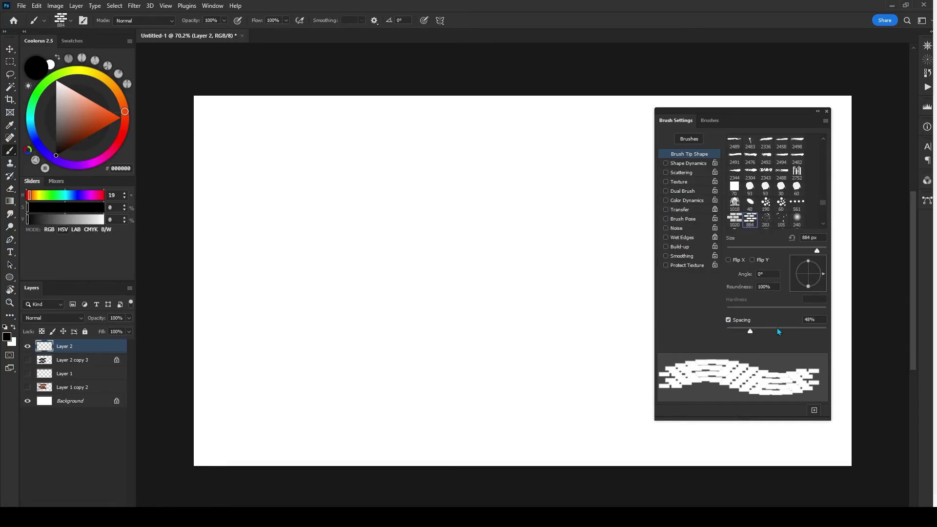
click(777, 331)
mouse_move(370, 280)
mouse_down()
mouse_move(455, 291)
mouse_move(649, 291)
mouse_up()
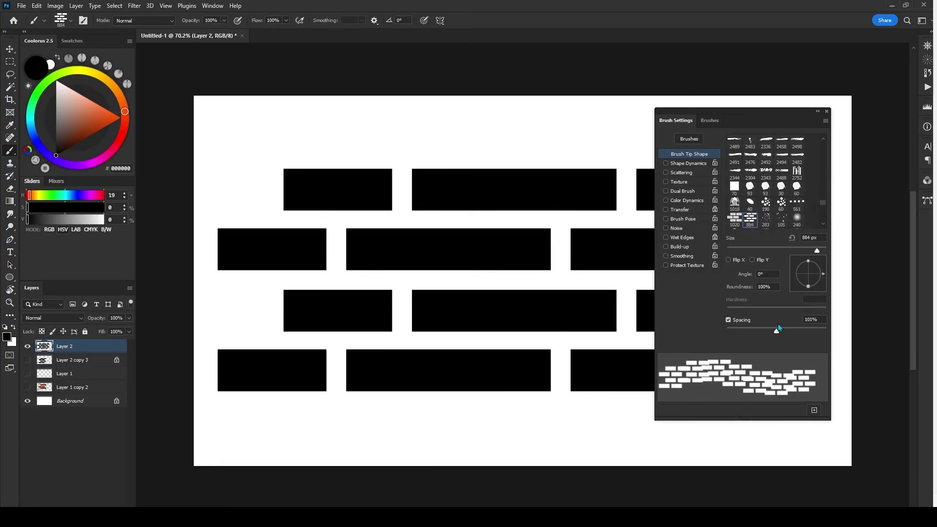
key(ctrl+z)
click(793, 330)
drag(391, 288, 506, 295)
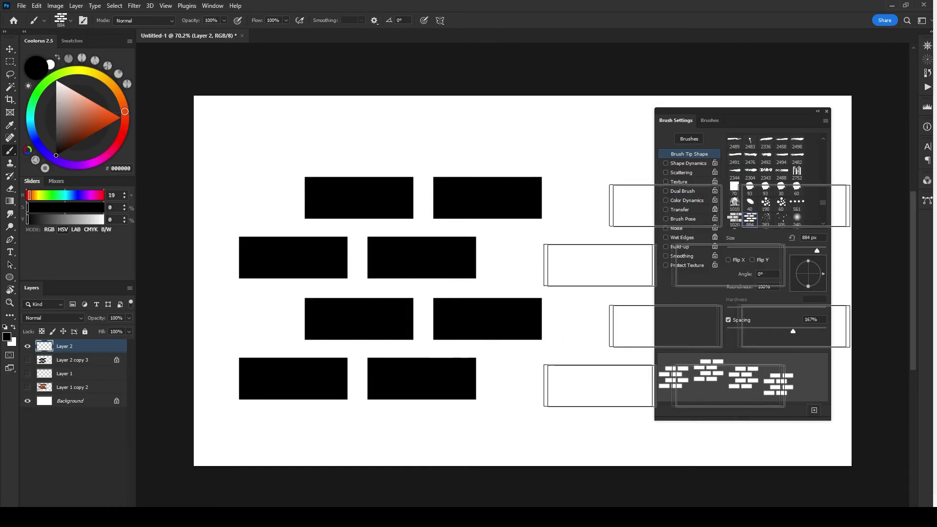
click(761, 291)
Step: Try brick brush spacings of 91%, 95%, 108% and 120%, undoing each test stroke
drag(794, 331, 772, 332)
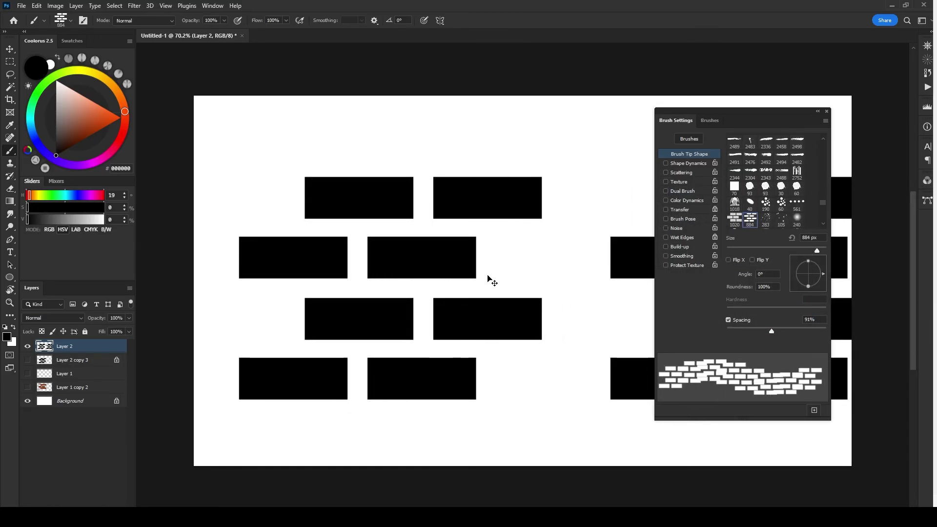
key(ctrl+z)
mouse_move(458, 286)
mouse_down()
mouse_move(533, 273)
mouse_move(634, 278)
mouse_up()
key(ctrl+z)
mouse_move(772, 332)
mouse_down()
mouse_move(788, 331)
mouse_move(779, 331)
mouse_up()
drag(352, 273, 635, 266)
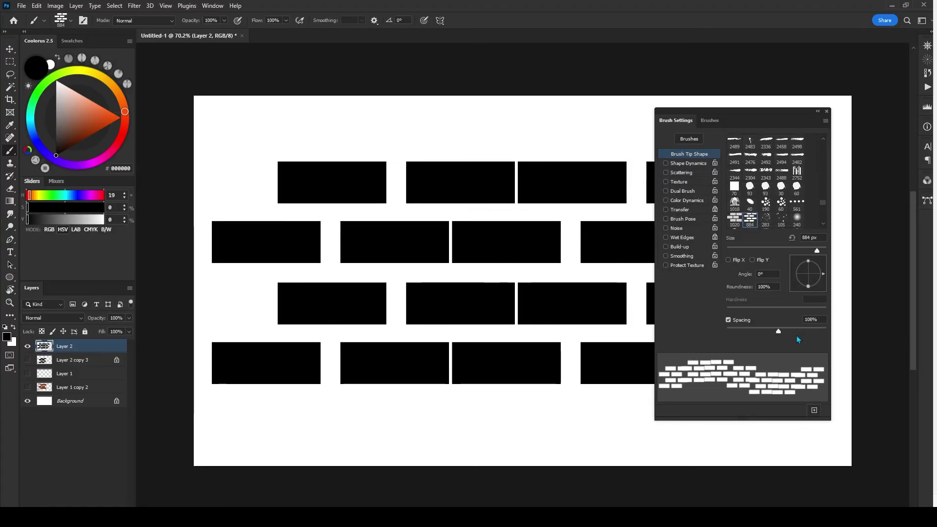
key(ctrl+z)
click(781, 331)
drag(368, 290, 678, 289)
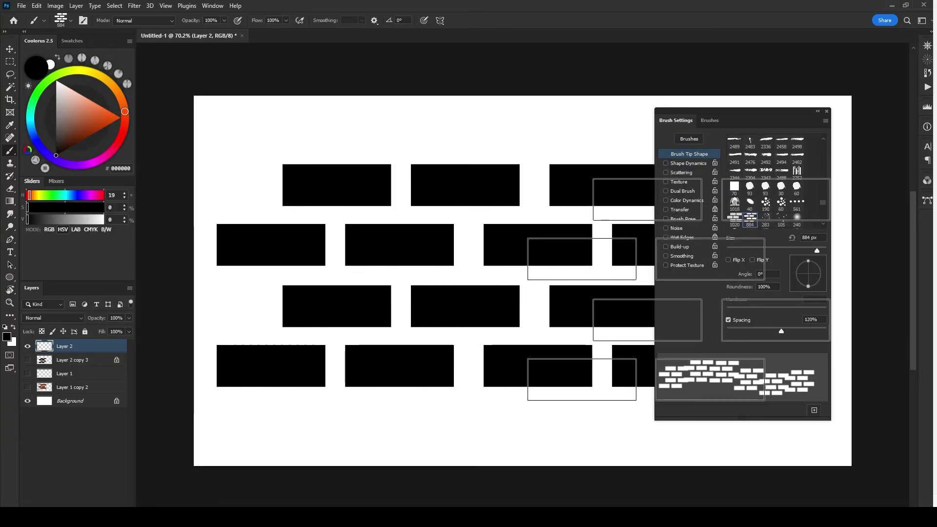
key(ctrl+z)
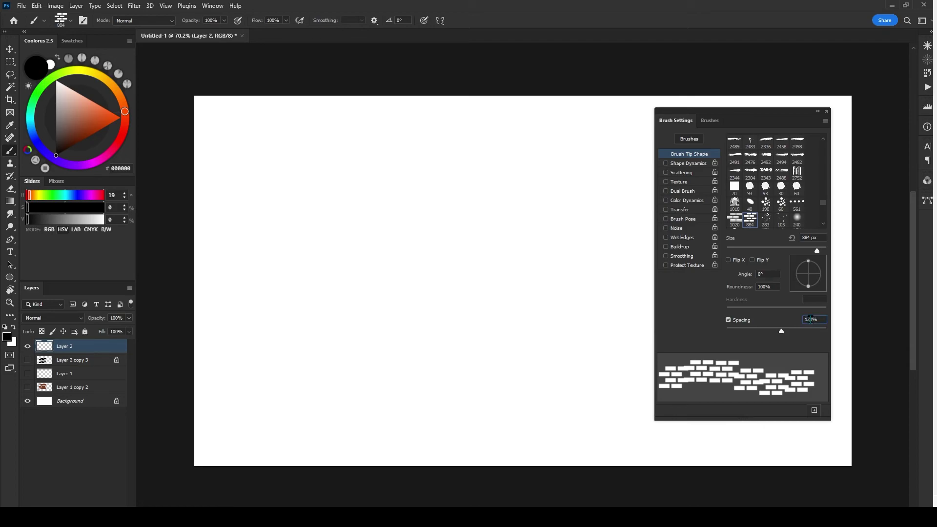
Step: Enter 117% as the brick brush spacing and stamp a black test dab
double_click(811, 320)
text(10)
key(Return)
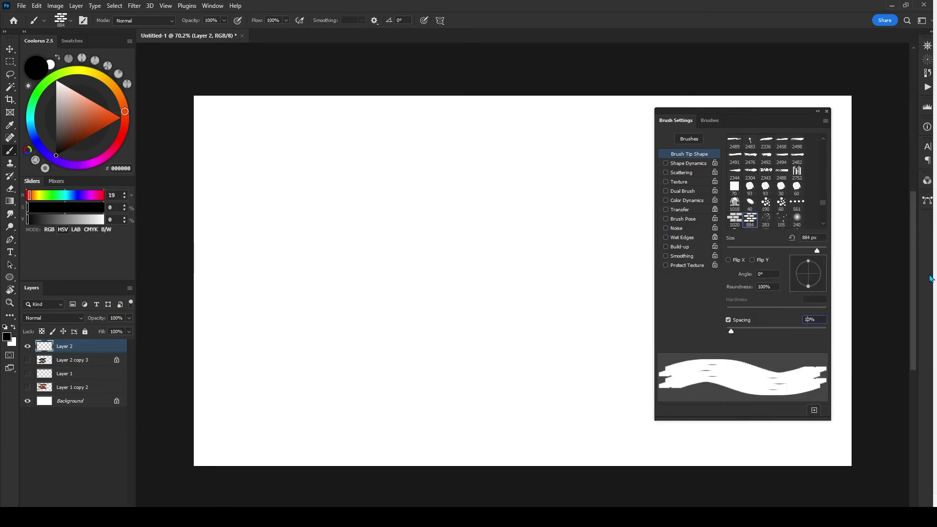
text(17)
key(Return)
click(722, 288)
key(ctrl+z)
drag(817, 251, 783, 250)
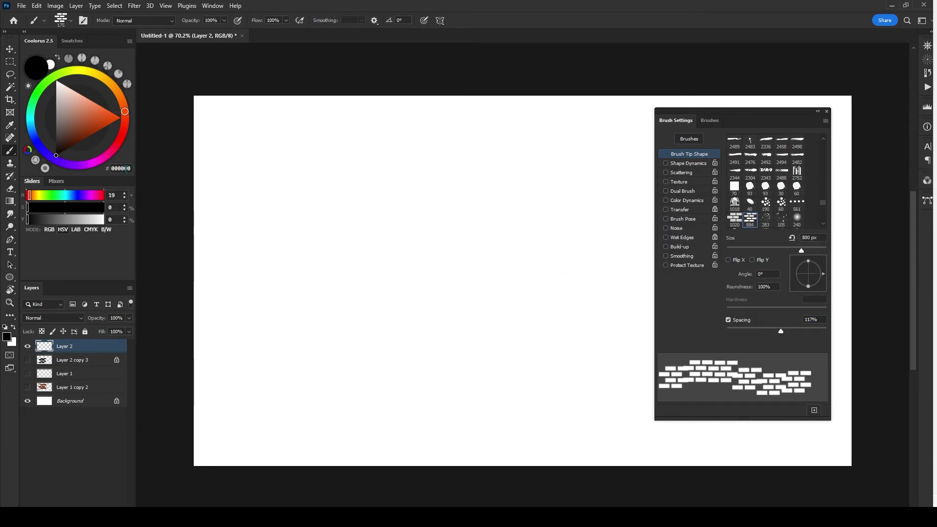
Step: Pick a brown colour, paint brick rows, and marquee part of them
click(77, 137)
mouse_move(219, 229)
mouse_down()
mouse_move(540, 254)
mouse_move(264, 266)
mouse_up()
key(m)
drag(628, 345, 195, 247)
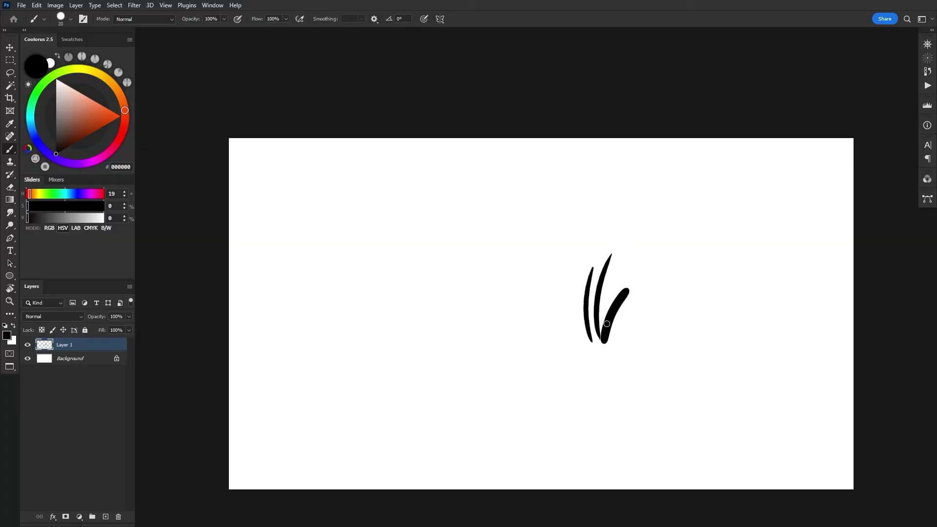
Step: Erase and repaint grass blades, adding a new tapered blade on the left
key(e)
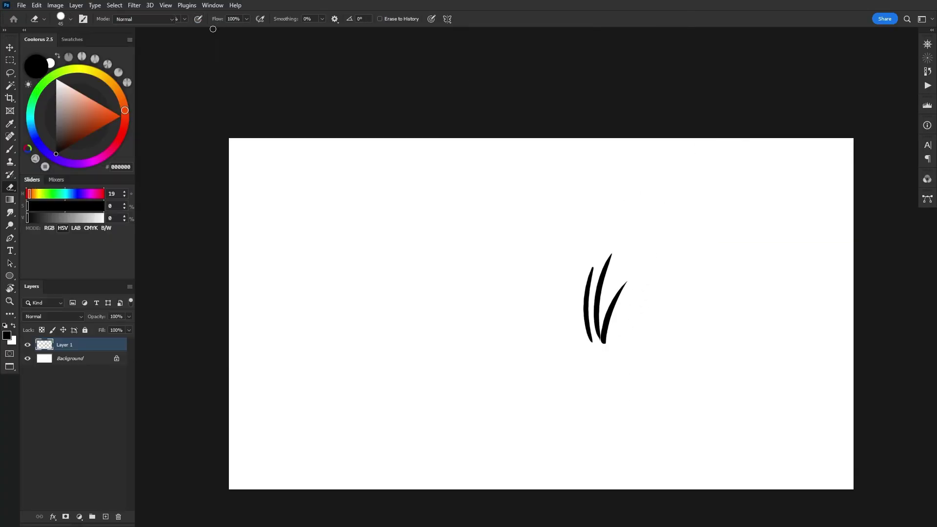
key(b)
drag(580, 336, 586, 229)
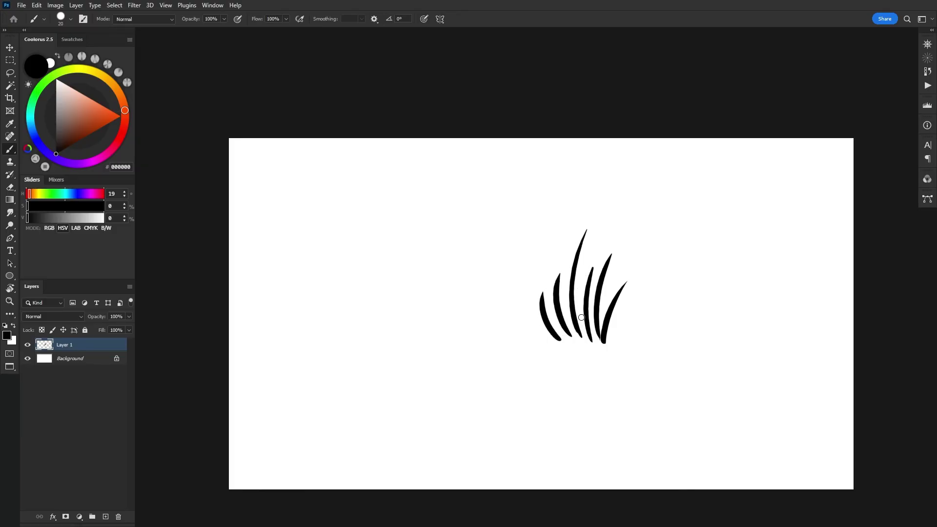
Step: Define the grass blades as a brush preset and paint a test stroke with it
key(m)
click(37, 5)
click(73, 291)
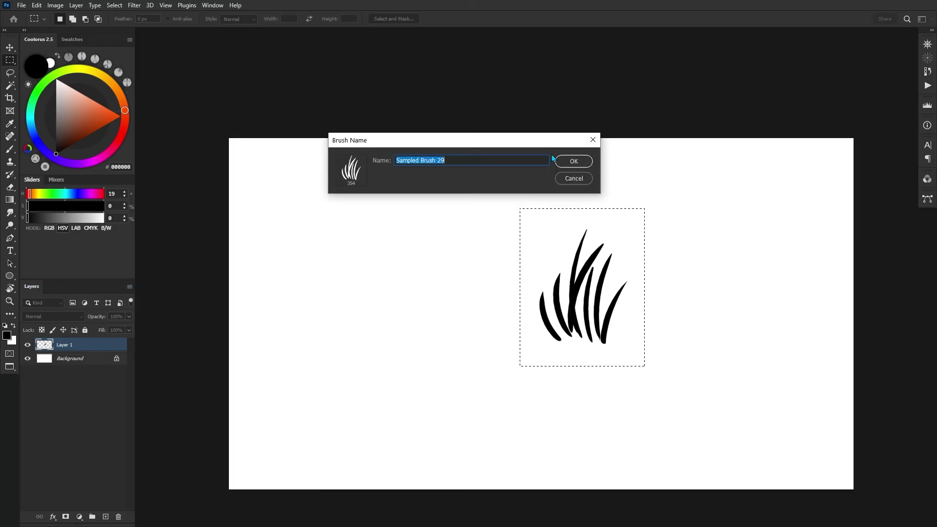
key(Return)
key(b)
drag(356, 313, 488, 371)
Step: Undo the oversized stroke, adjust the grass brush spacing, and paint a test stroke
key(ctrl+z)
key(F5)
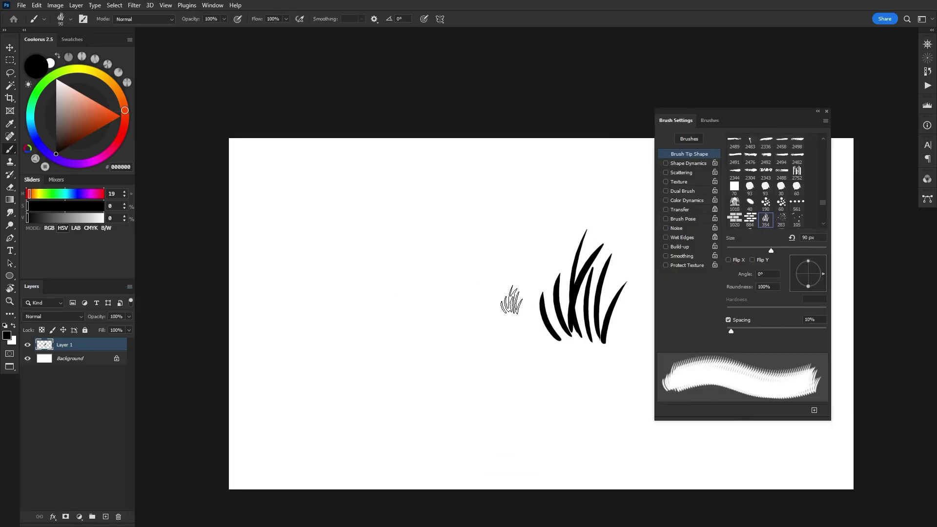
drag(731, 330, 753, 328)
drag(436, 322, 561, 386)
Step: Add shape dynamics (24% size jitter, 19% minimum diameter) and 29% scatter, then test
click(685, 163)
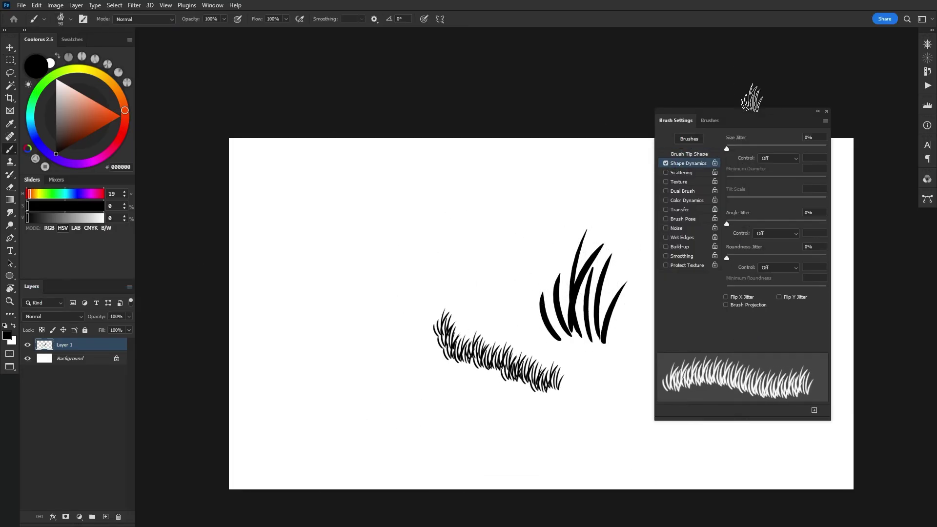
drag(728, 146, 753, 151)
drag(727, 180, 746, 180)
drag(726, 224, 730, 223)
drag(727, 257, 728, 257)
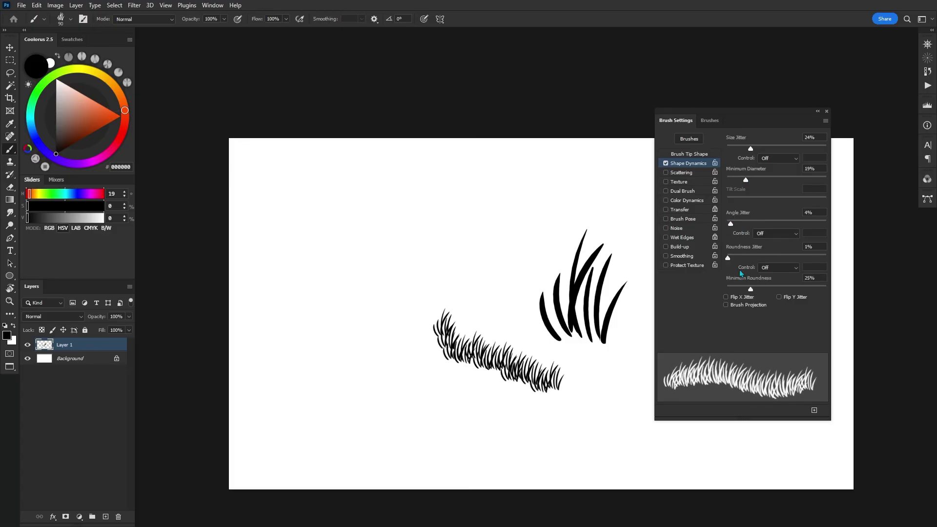
click(665, 172)
drag(733, 147, 730, 148)
drag(386, 229, 505, 278)
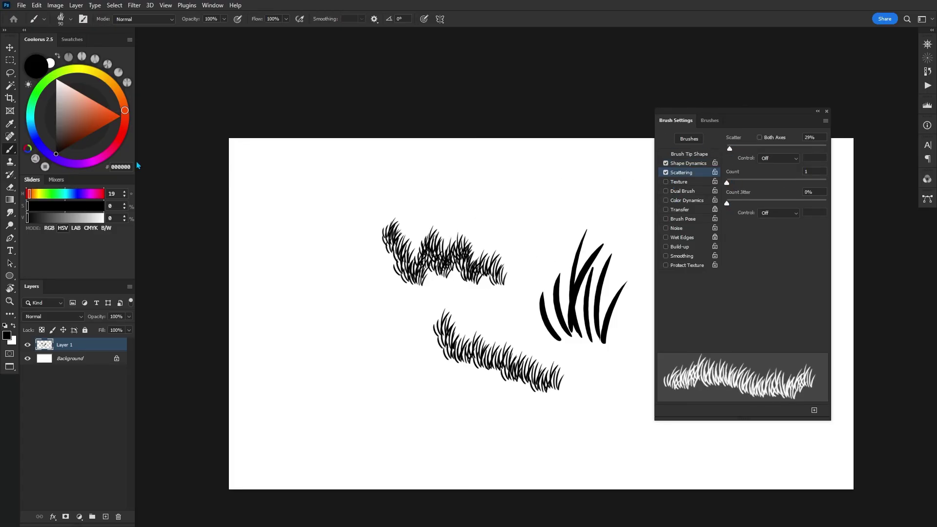
Step: Paint dark green grass, turn on colour dynamics, and reduce the brush to 90
click(121, 166)
text(2F3F1B)
mouse_move(414, 379)
mouse_down()
mouse_move(371, 405)
mouse_move(439, 430)
mouse_move(332, 410)
mouse_move(439, 405)
mouse_move(318, 390)
mouse_move(463, 439)
mouse_move(376, 437)
mouse_move(478, 427)
mouse_up()
click(686, 200)
key(bracketleft)
key(bracketleft)
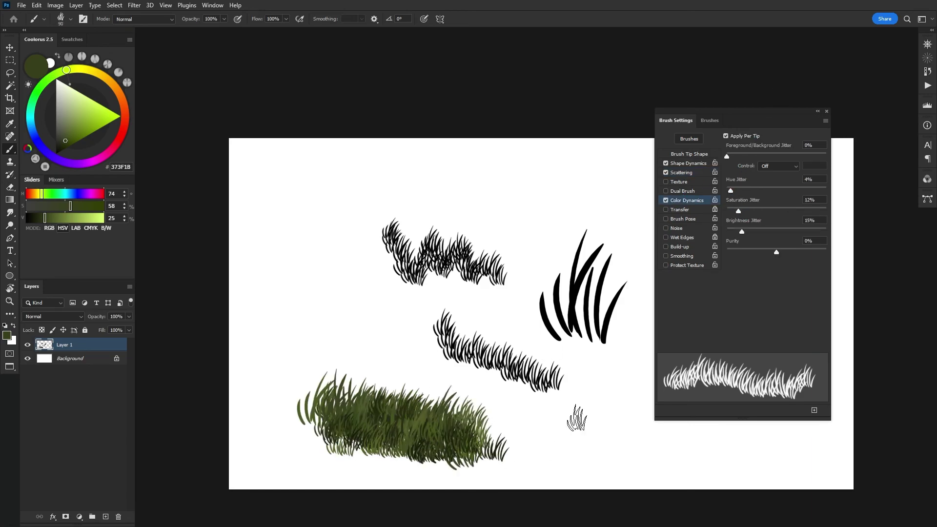
Step: Create a new brush preset from these settings, naming it 'Grass'
click(814, 410)
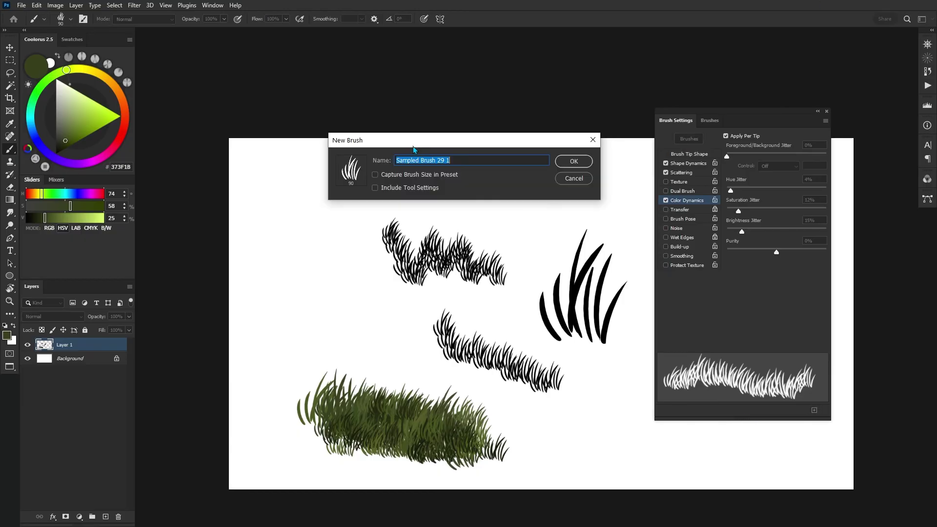
click(567, 165)
click(814, 410)
click(574, 178)
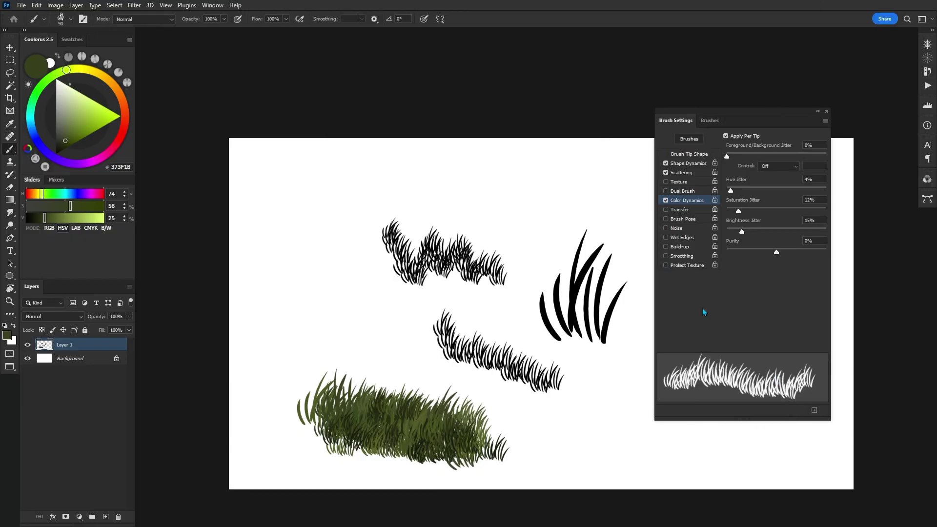
click(814, 411)
text(Grass)
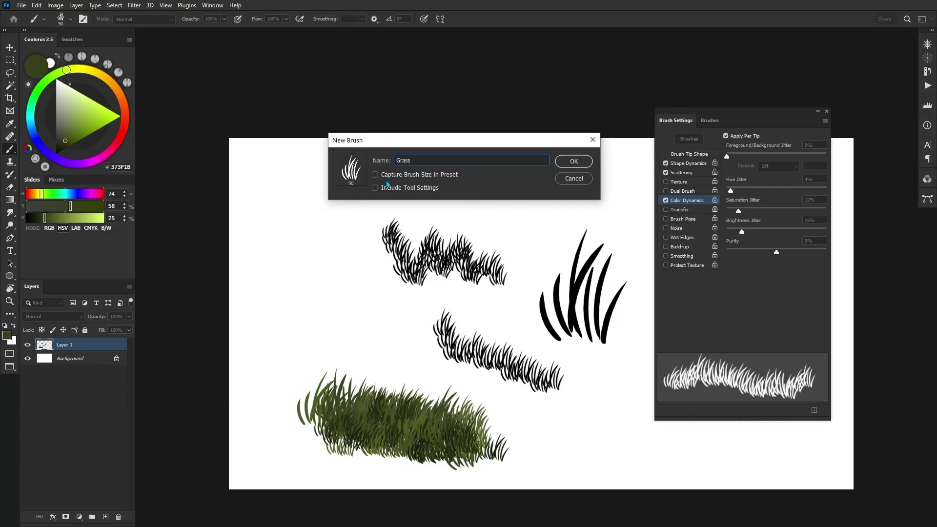
drag(441, 142, 462, 148)
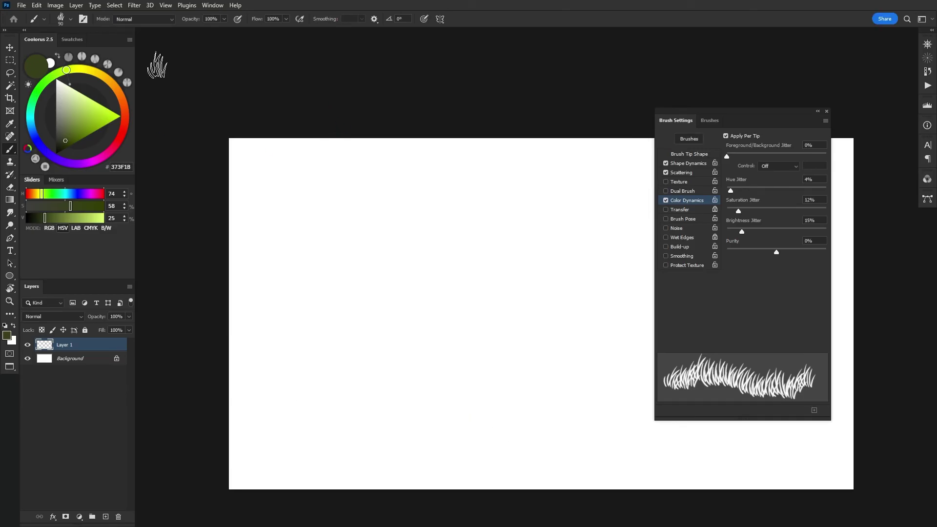
Step: Confirm the Grass preset, then pick the downloaded crazy brush and paint red test strokes
click(45, 18)
click(45, 18)
click(71, 18)
scroll(34, 208, up, 5)
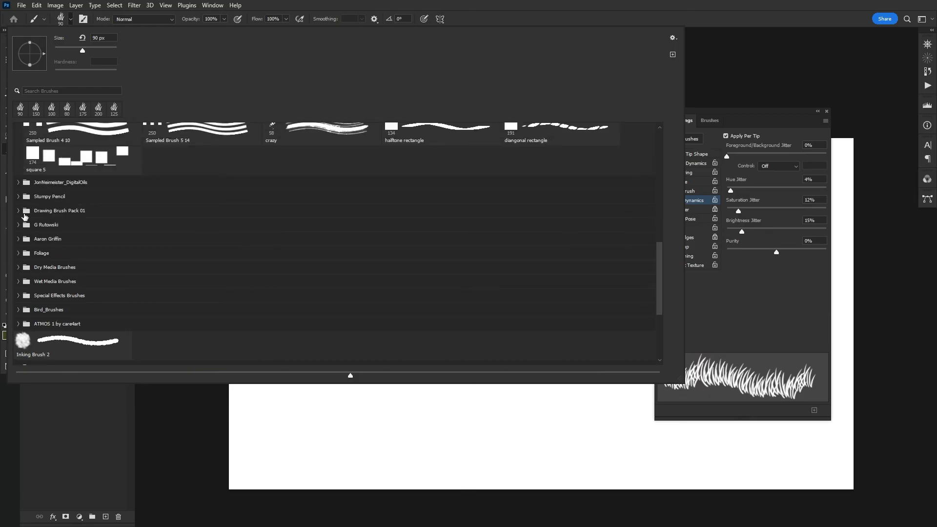
scroll(18, 225, up, 5)
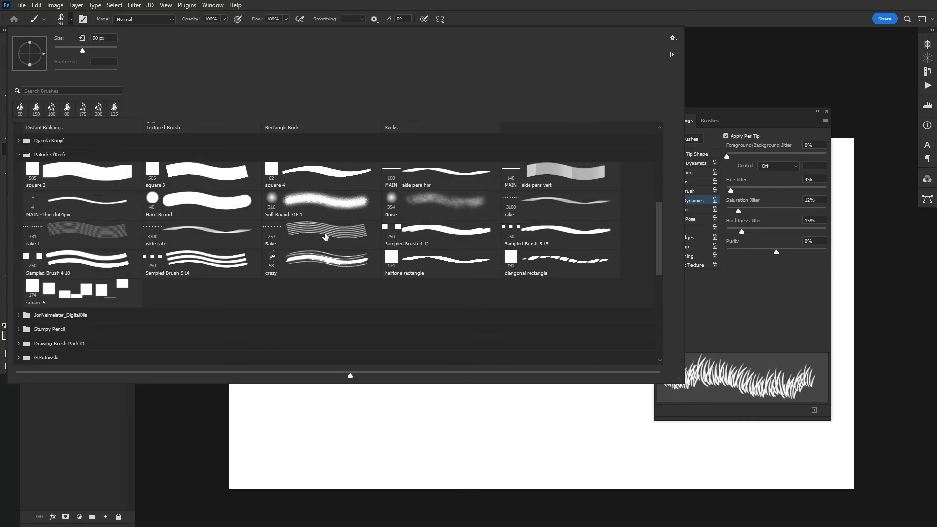
click(310, 264)
click(184, 433)
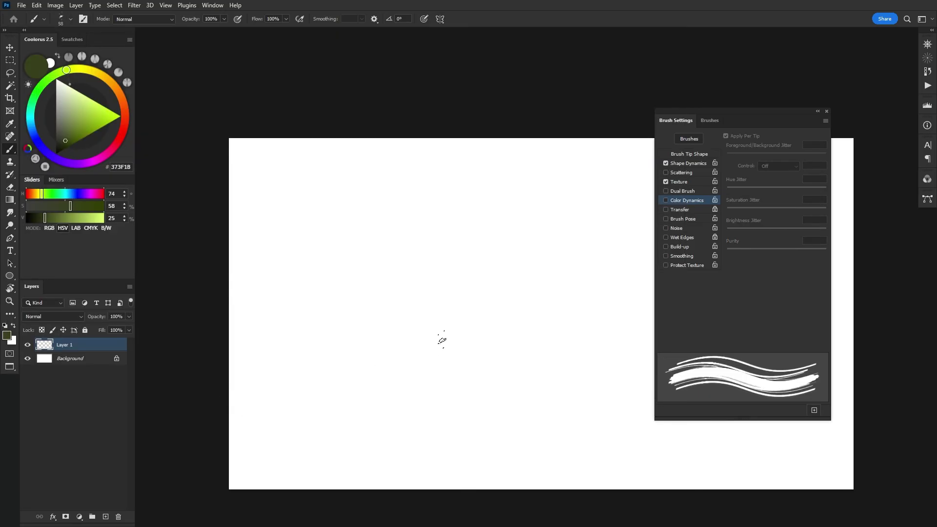
mouse_move(410, 281)
mouse_down()
mouse_move(458, 161)
mouse_move(342, 345)
mouse_move(441, 402)
mouse_move(522, 314)
mouse_up()
Step: Inspect the crazy brush's shape dynamics and texture patterns, then paint textured red scribbles
click(688, 163)
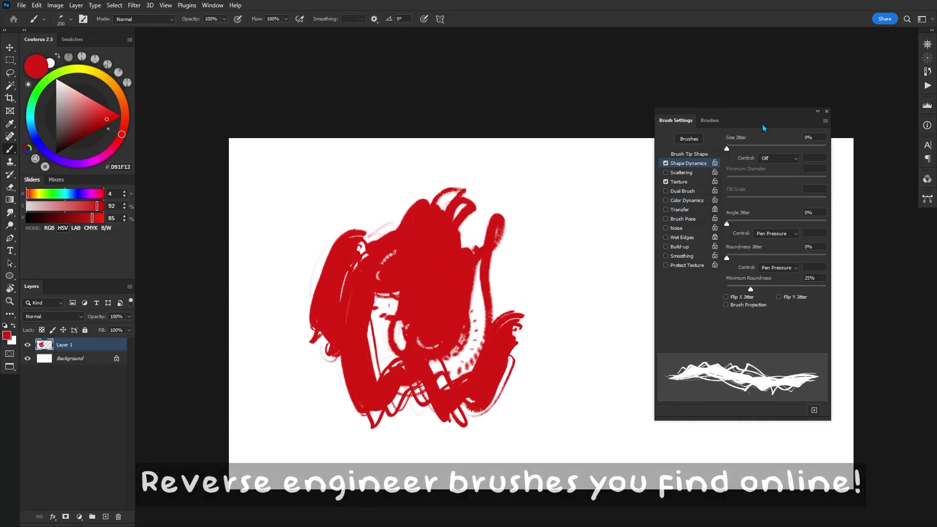
click(704, 183)
click(734, 140)
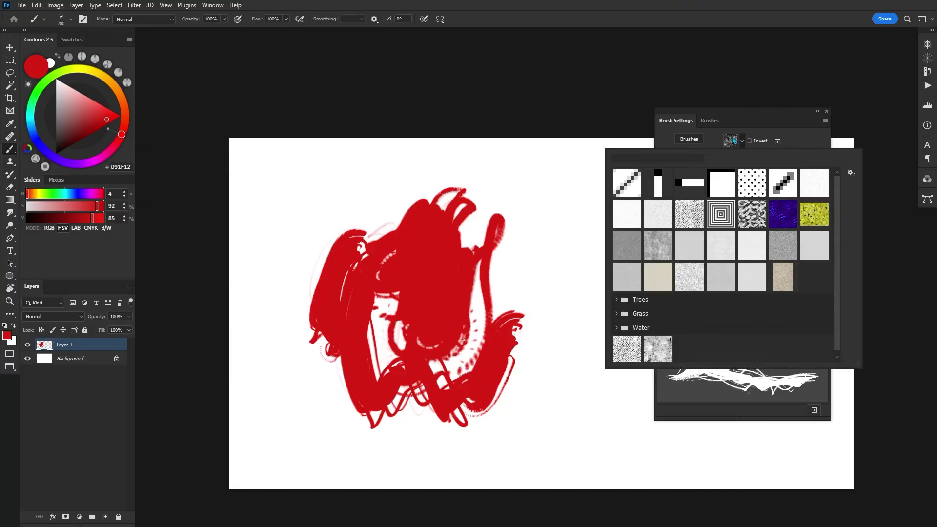
click(782, 125)
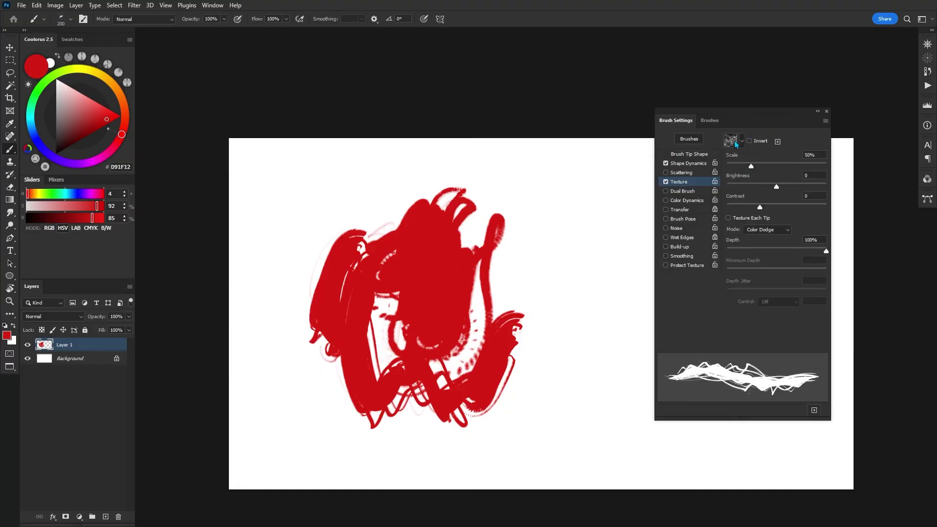
click(736, 144)
click(785, 124)
mouse_move(613, 269)
mouse_down()
mouse_move(600, 361)
mouse_move(562, 351)
mouse_up()
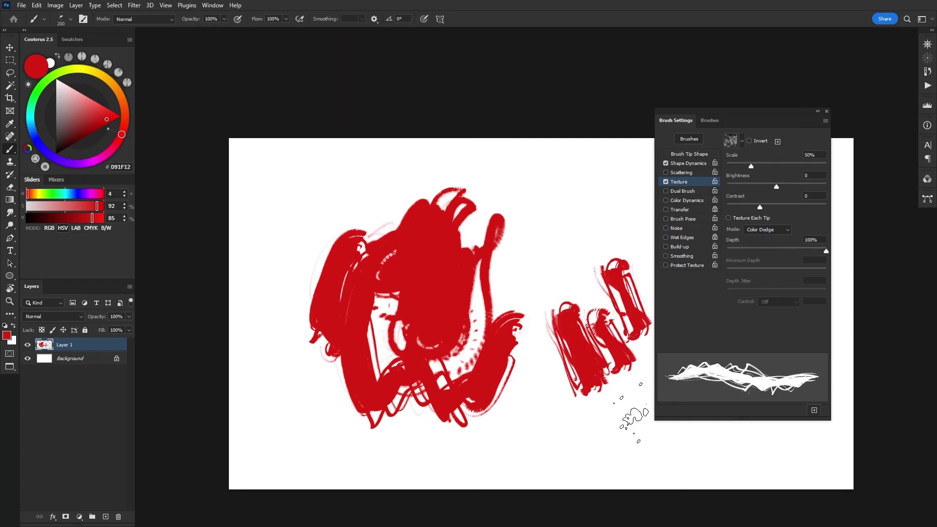
Step: Clear the canvas, switch to a smaller square 5 brush, and paint scattered red squares
key(ctrl+a)
key(Delete)
click(71, 18)
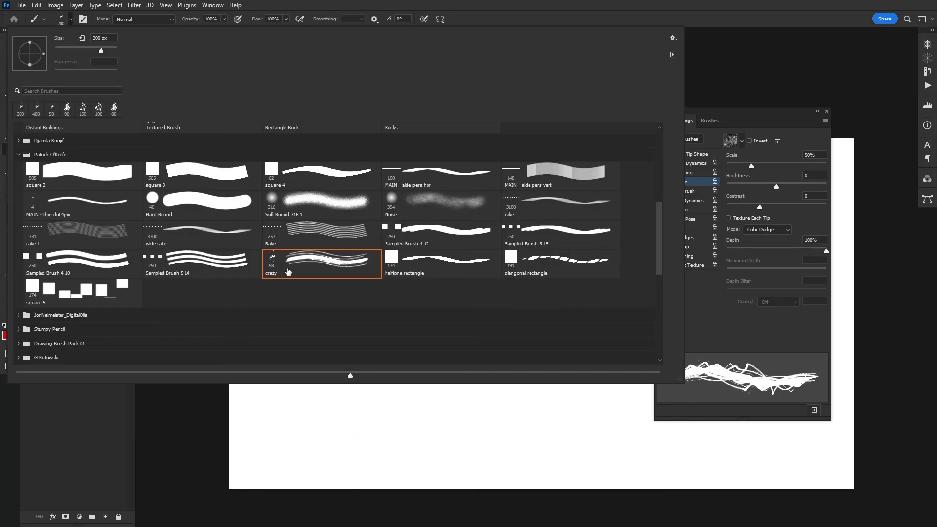
double_click(73, 292)
key(bracketleft)
key(bracketleft)
key(bracketleft)
key(bracketleft)
key(bracketleft)
key(bracketleft)
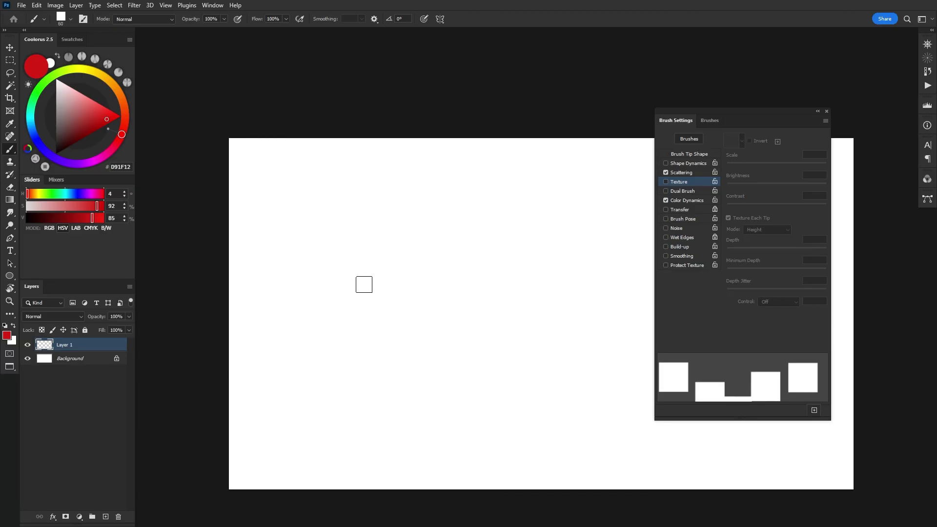
mouse_move(362, 282)
mouse_down()
mouse_move(553, 305)
mouse_move(329, 408)
mouse_move(300, 332)
mouse_up()
Step: Review square 5's scattering, colour dynamics and tip shape, paint more squares, then clear them
click(682, 172)
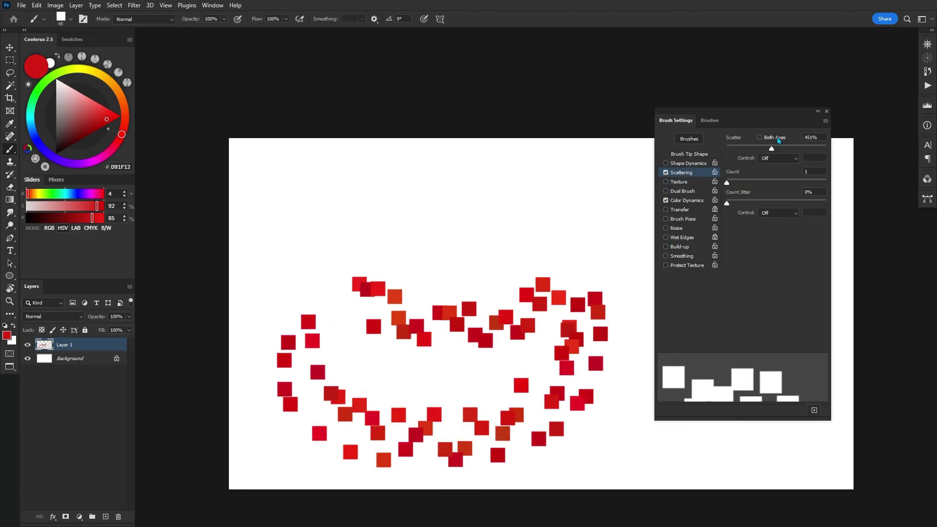
click(688, 200)
click(696, 154)
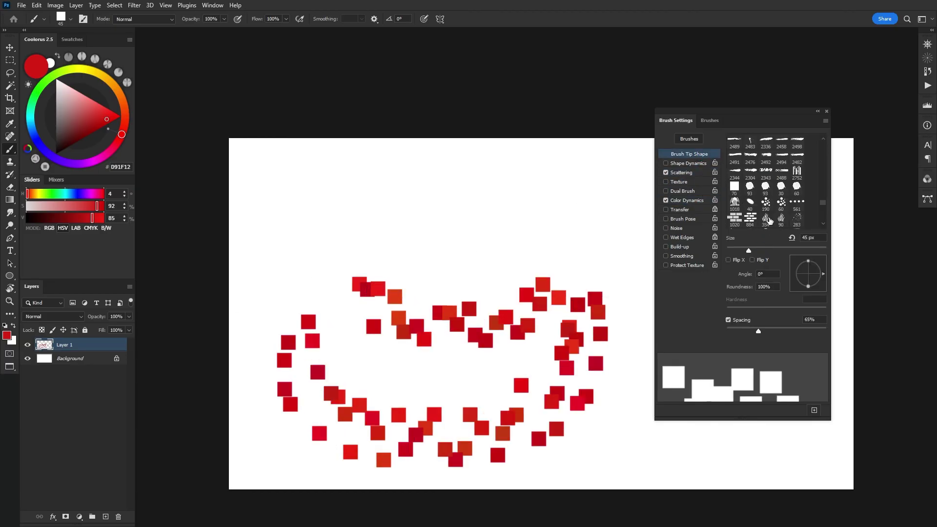
mouse_move(474, 218)
mouse_down()
mouse_move(506, 218)
mouse_move(592, 247)
mouse_up()
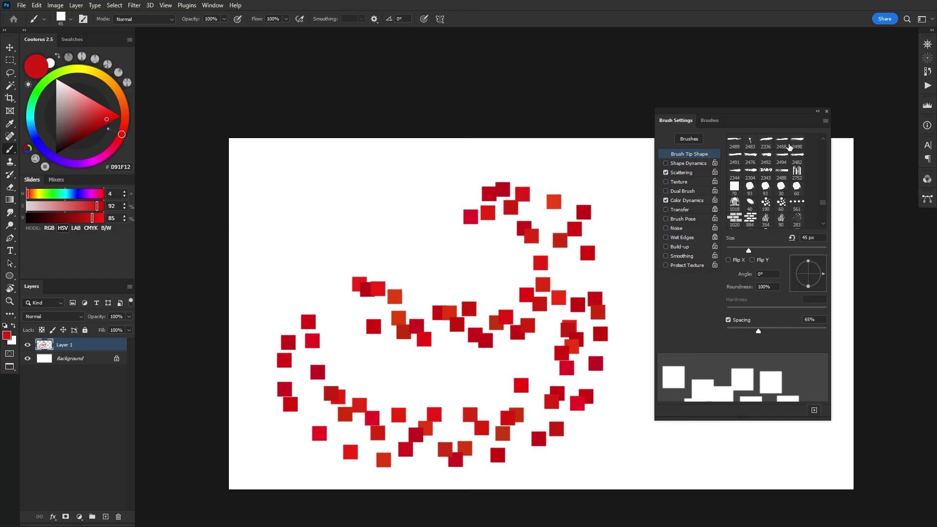
drag(408, 272, 518, 390)
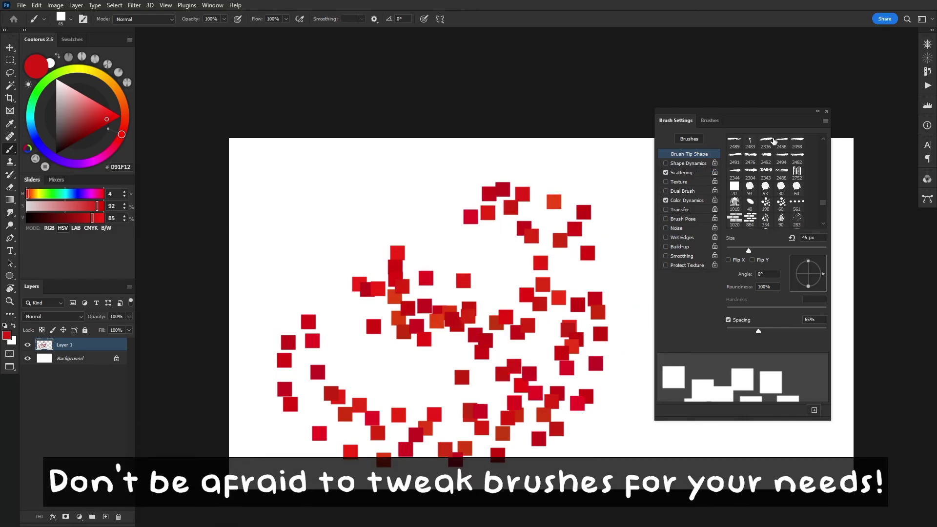
key(Delete)
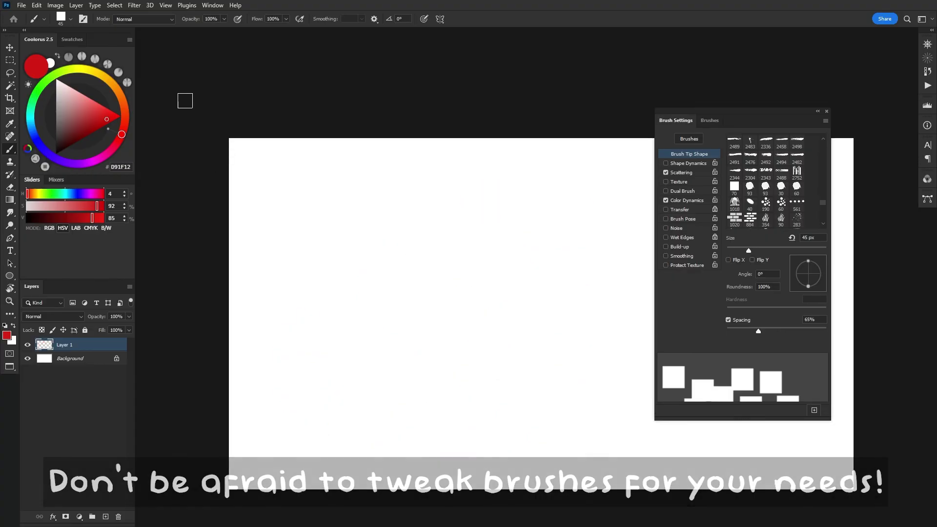
click(70, 19)
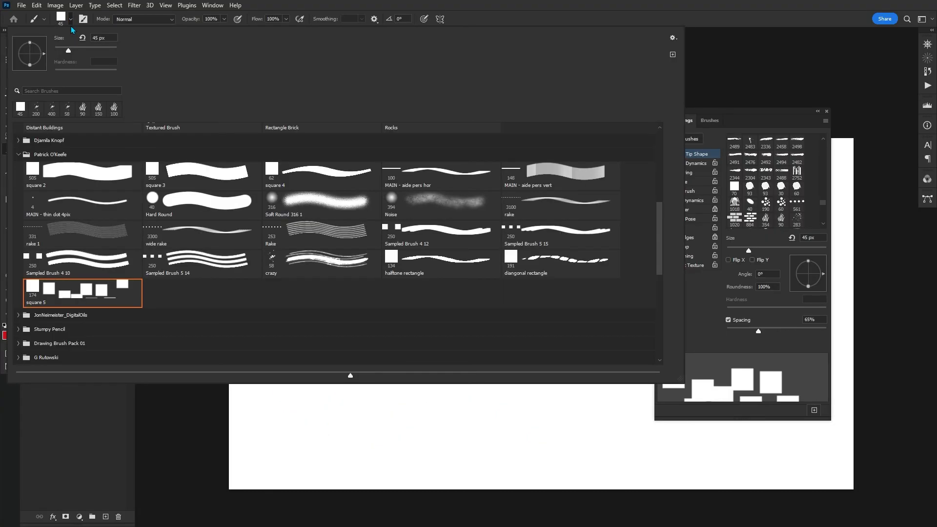
Step: Select the halftone rectangle brush and paint a large field of red halftone dots
click(480, 270)
click(291, 434)
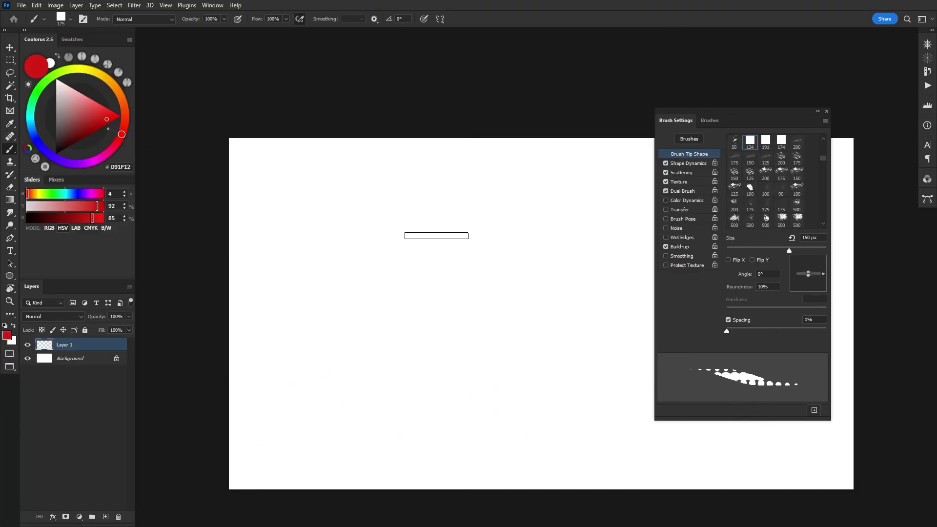
key(bracketright)
key(bracketright)
key(bracketright)
key(bracketright)
key(bracketright)
key(bracketright)
key(bracketleft)
key(bracketleft)
drag(431, 219, 436, 395)
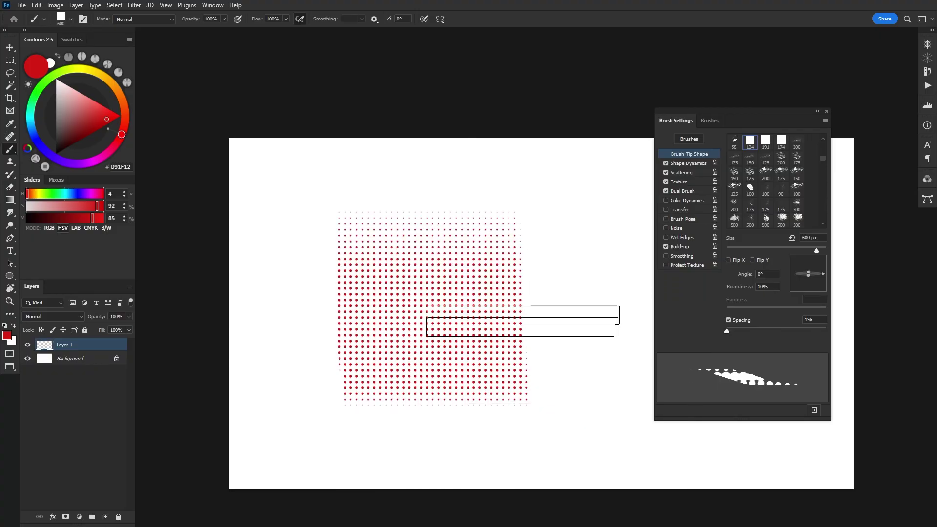
Step: With a 300–250 px brush, paint a second halftone field and a short band near the top
key(bracketleft)
key(bracketleft)
key(bracketleft)
key(bracketleft)
key(bracketleft)
drag(572, 265, 580, 390)
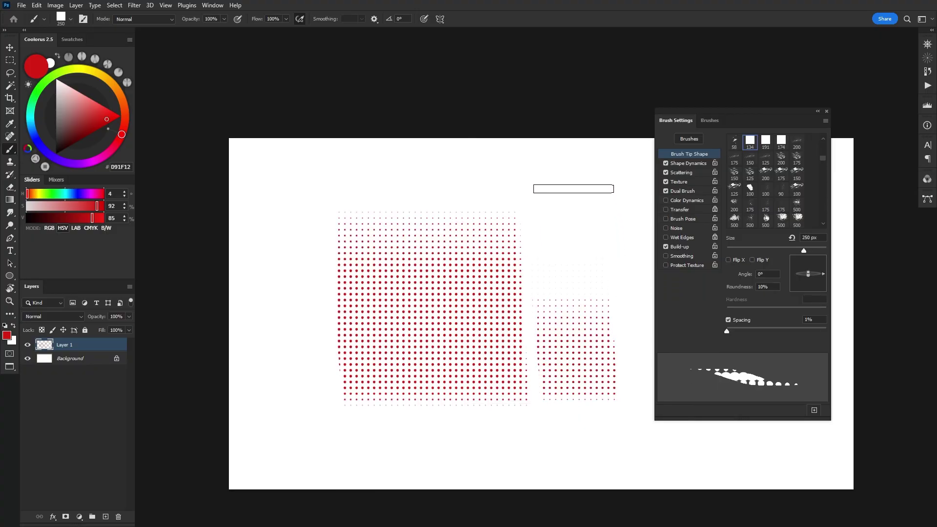
drag(568, 173, 570, 228)
key(bracketleft)
key(bracketleft)
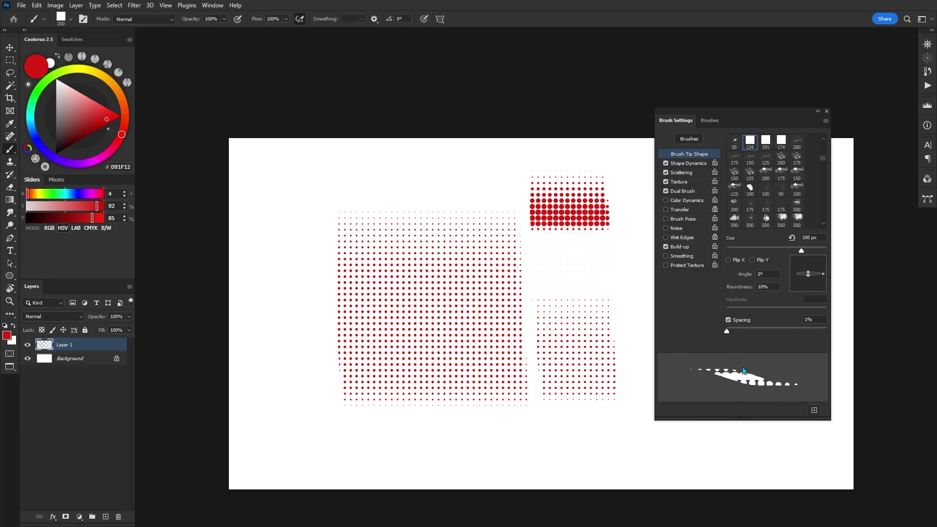
key(bracketleft)
key(bracketleft)
key(bracketleft)
key(bracketleft)
key(bracketleft)
Step: At 90 px, paint a red column down the right side and lower texture scale to 12%
click(697, 164)
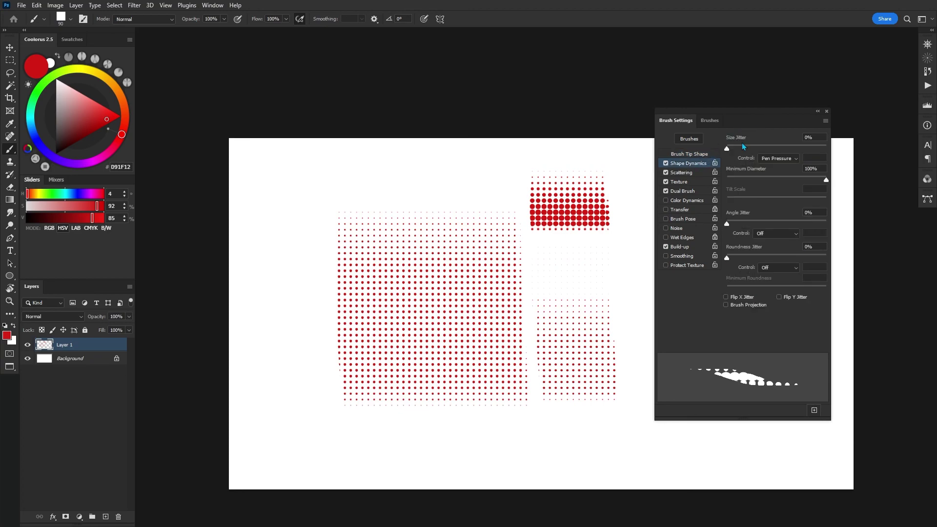
click(690, 181)
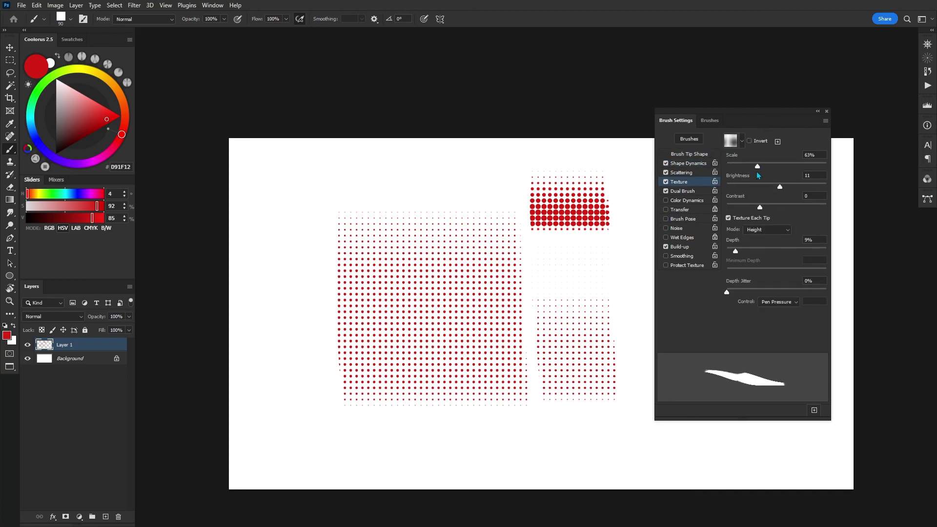
mouse_move(628, 245)
mouse_down()
mouse_move(631, 376)
mouse_move(601, 444)
mouse_move(576, 446)
mouse_up()
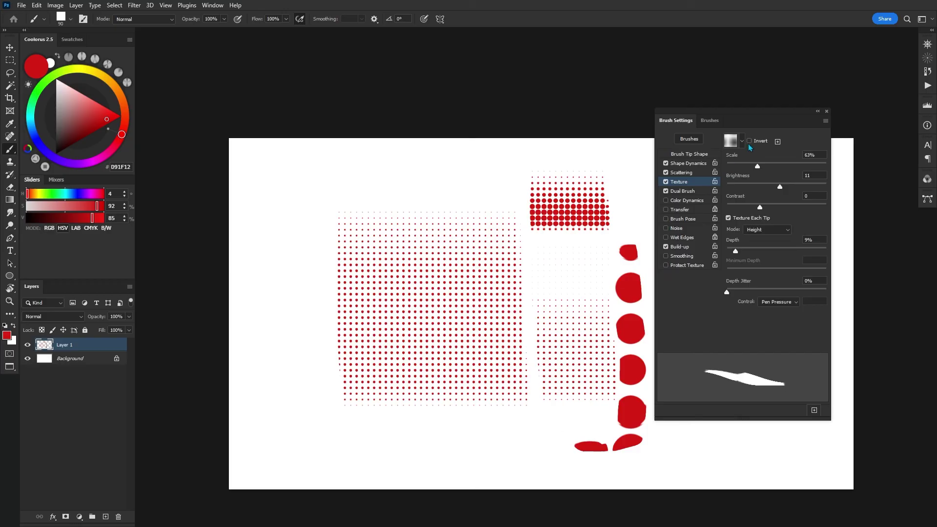
click(733, 166)
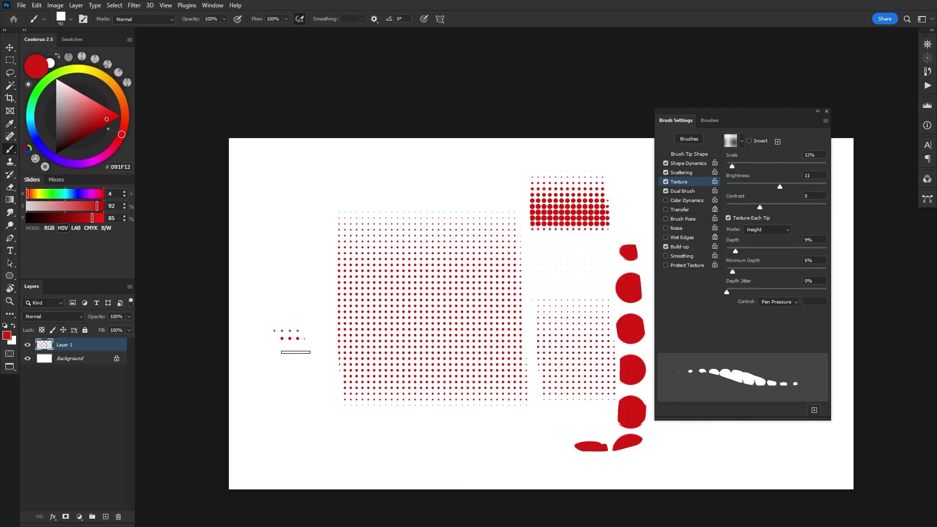